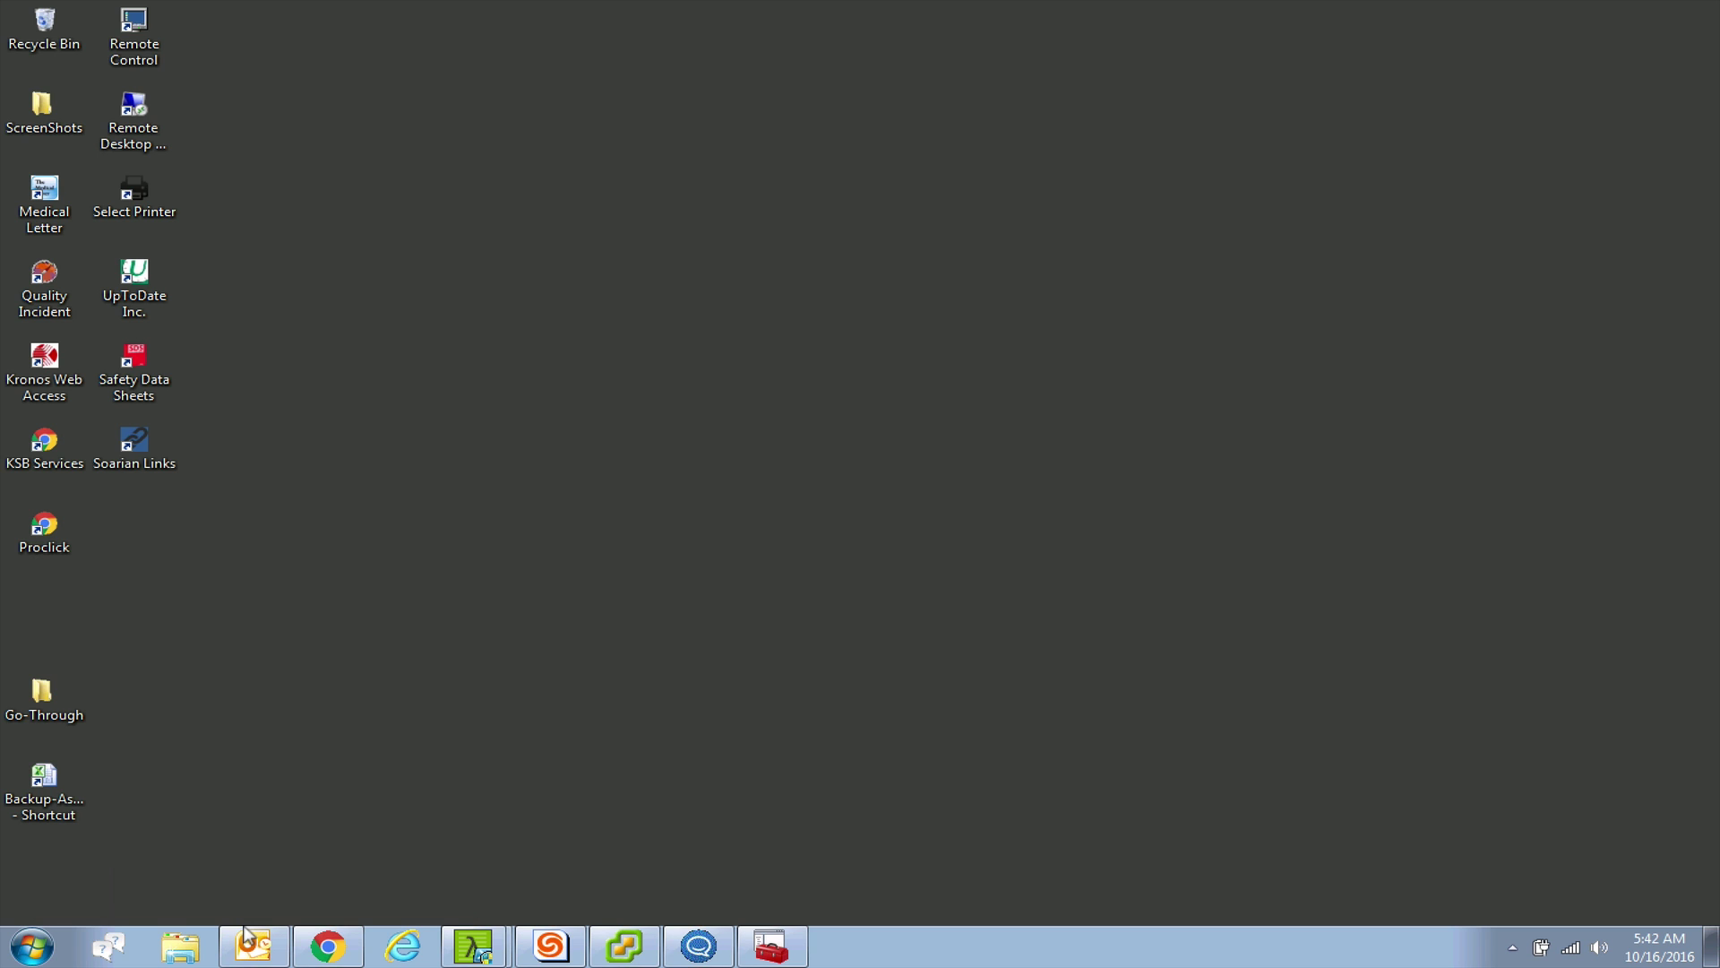
# Step: Bring up the Outlook inbox, briefly hide it to the desktop, then restore it
pyautogui.moveTo(247, 936)
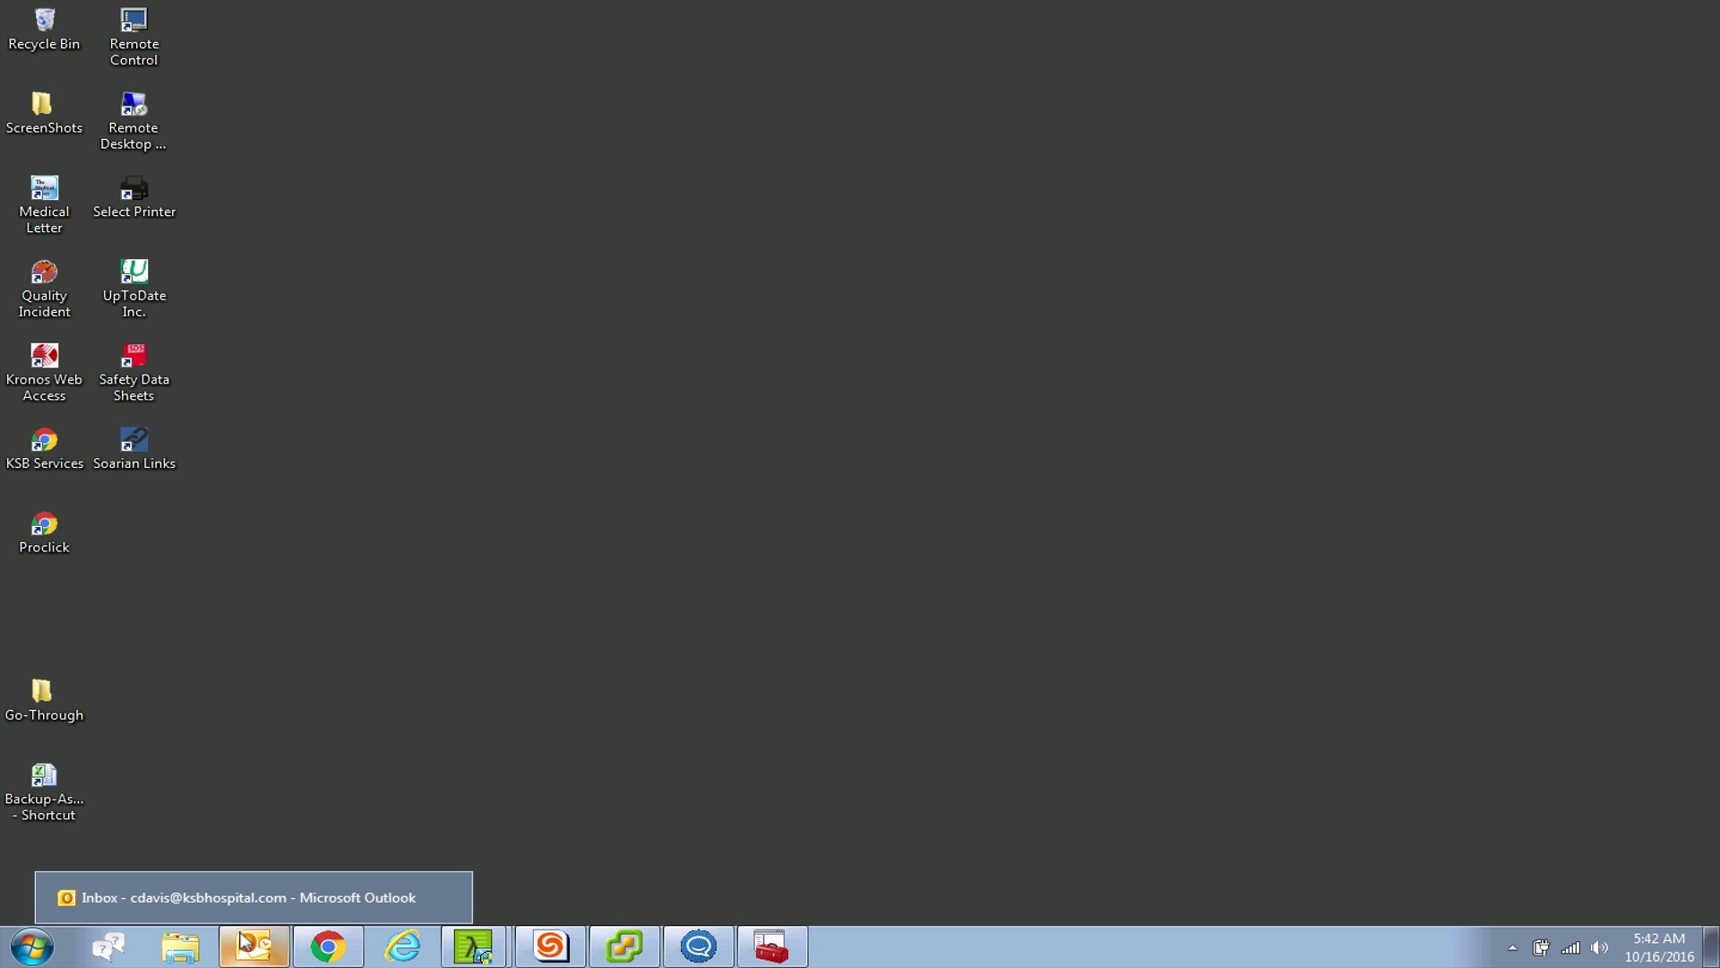
pyautogui.click(241, 938)
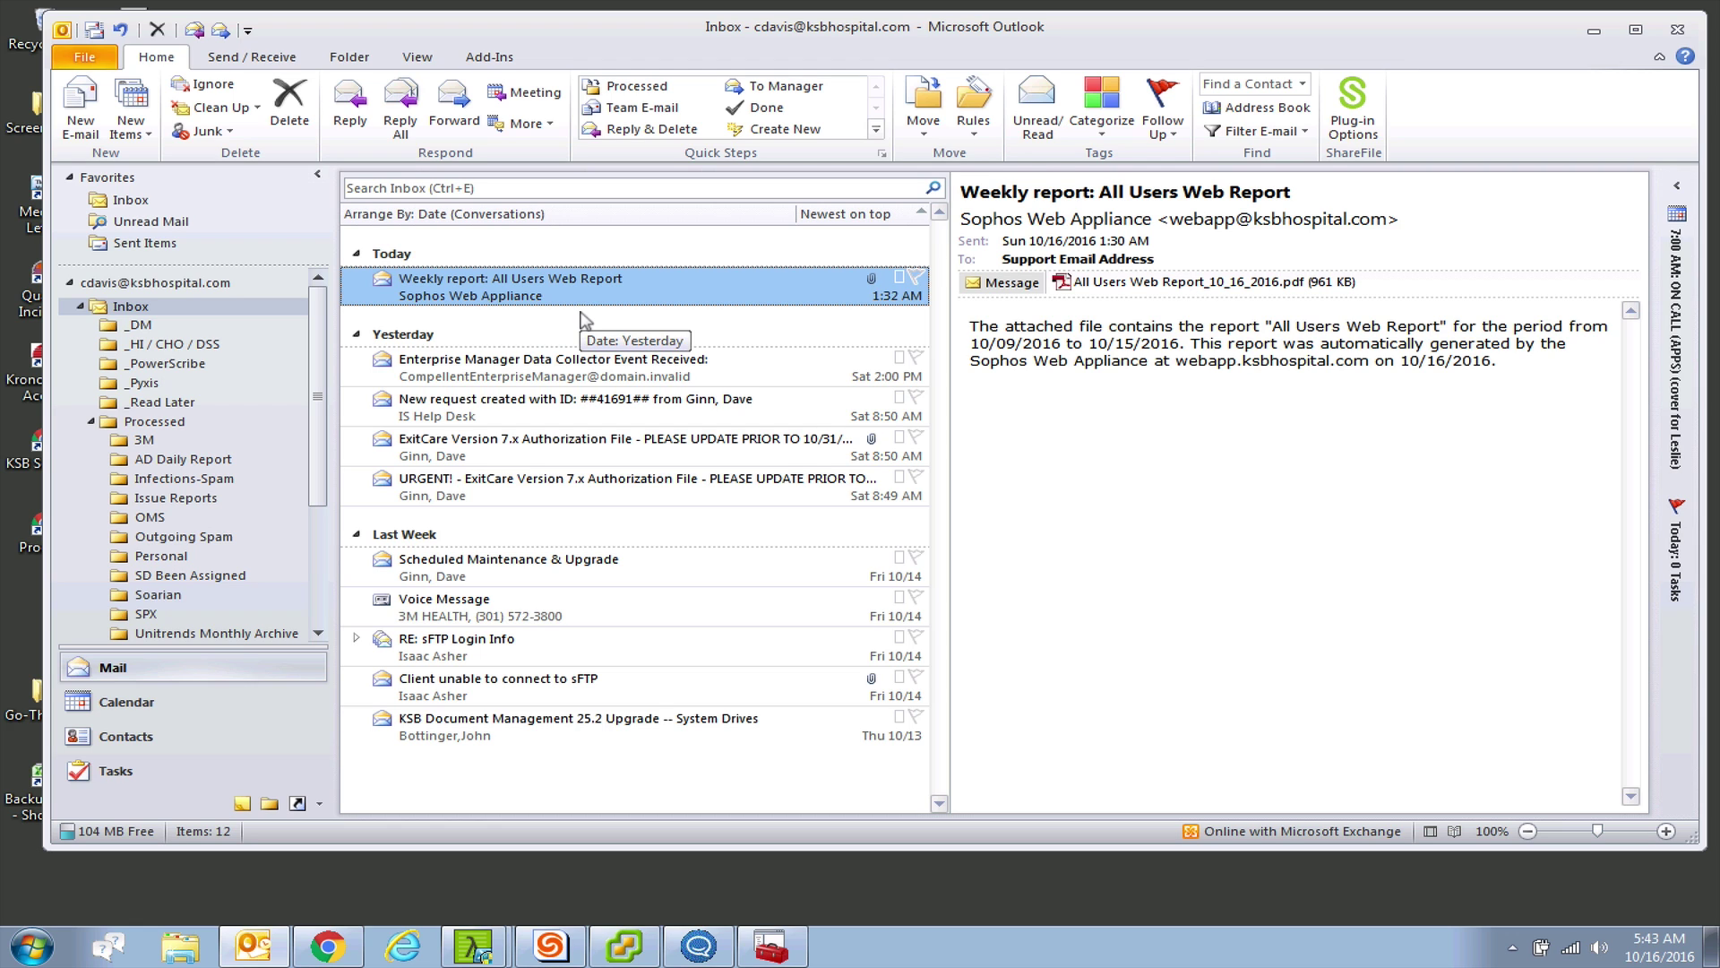
pyautogui.click(1594, 32)
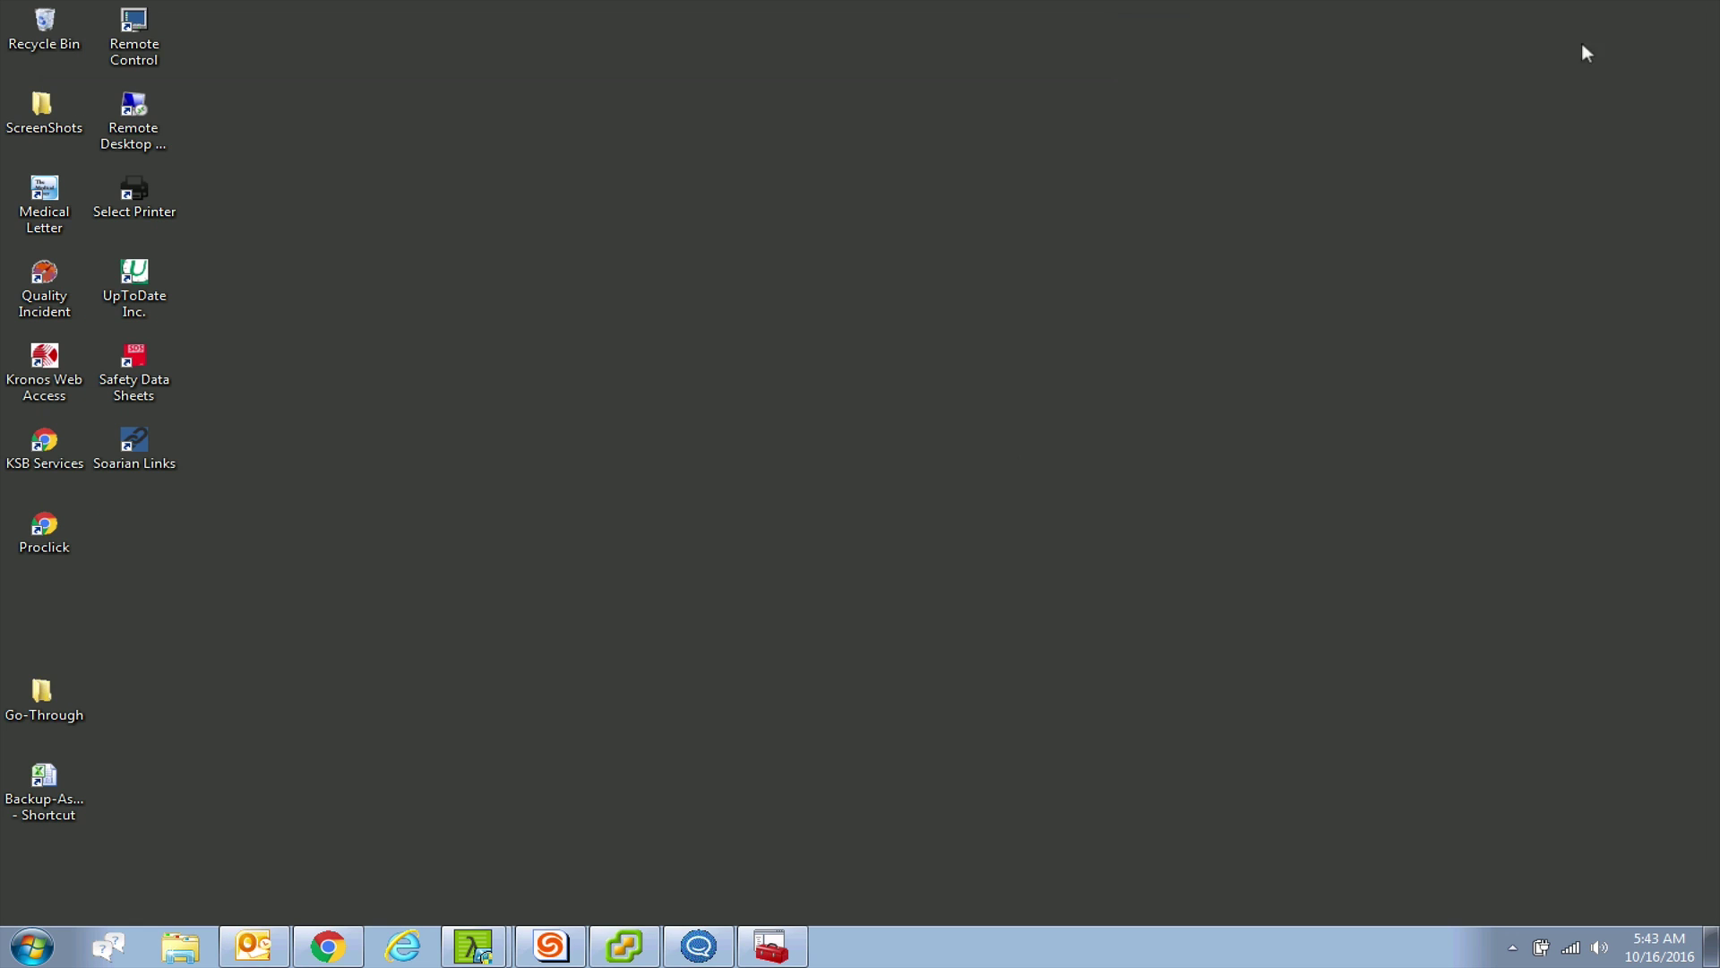
pyautogui.click(253, 946)
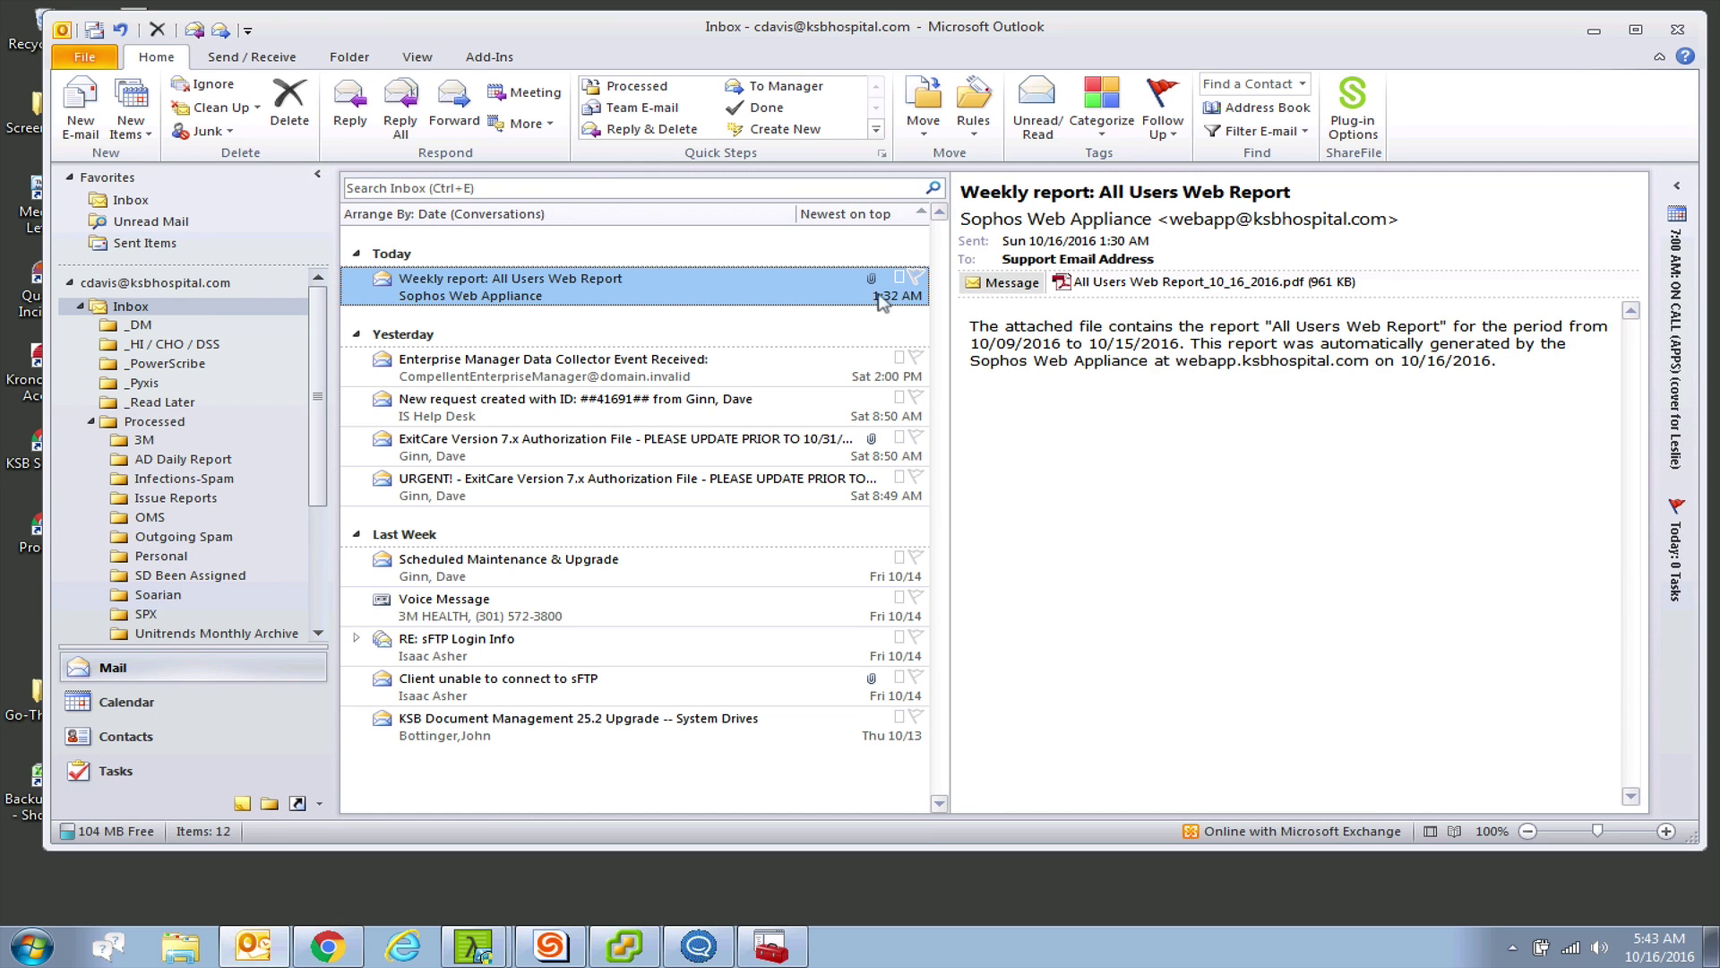
# Step: Hide Outlook, view the KanbanFlow board in Chrome, then switch to the ServiceDesk tab
pyautogui.click(1595, 32)
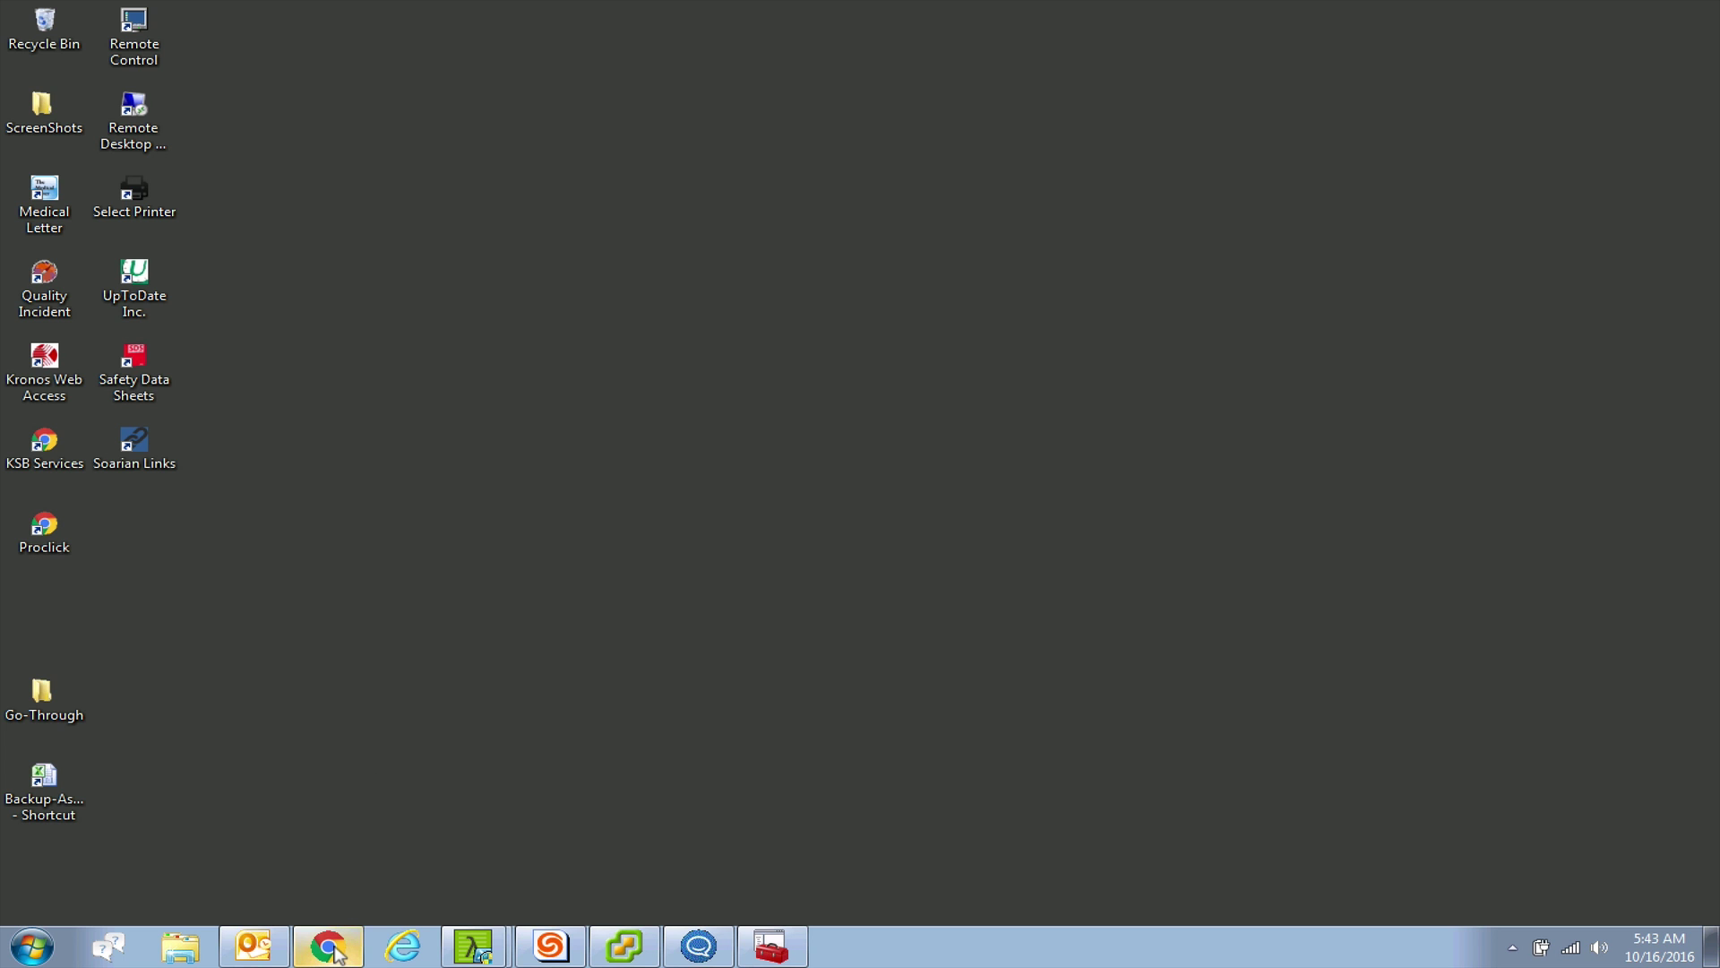
pyautogui.moveTo(336, 951)
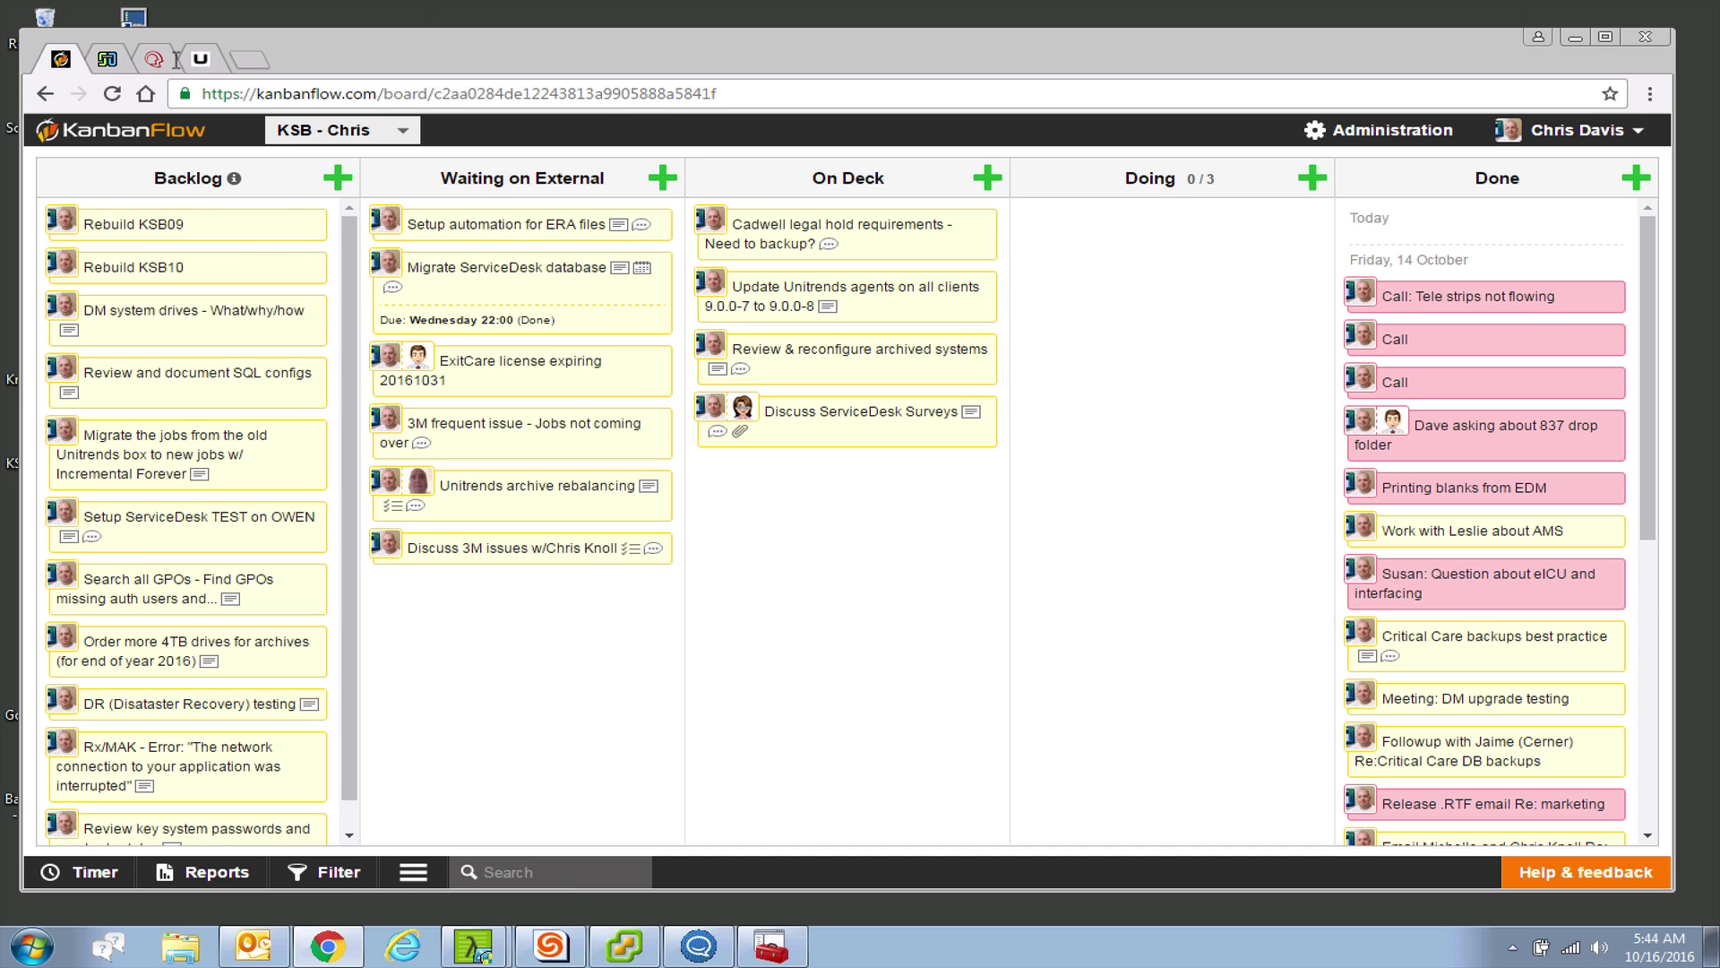
pyautogui.click(121, 63)
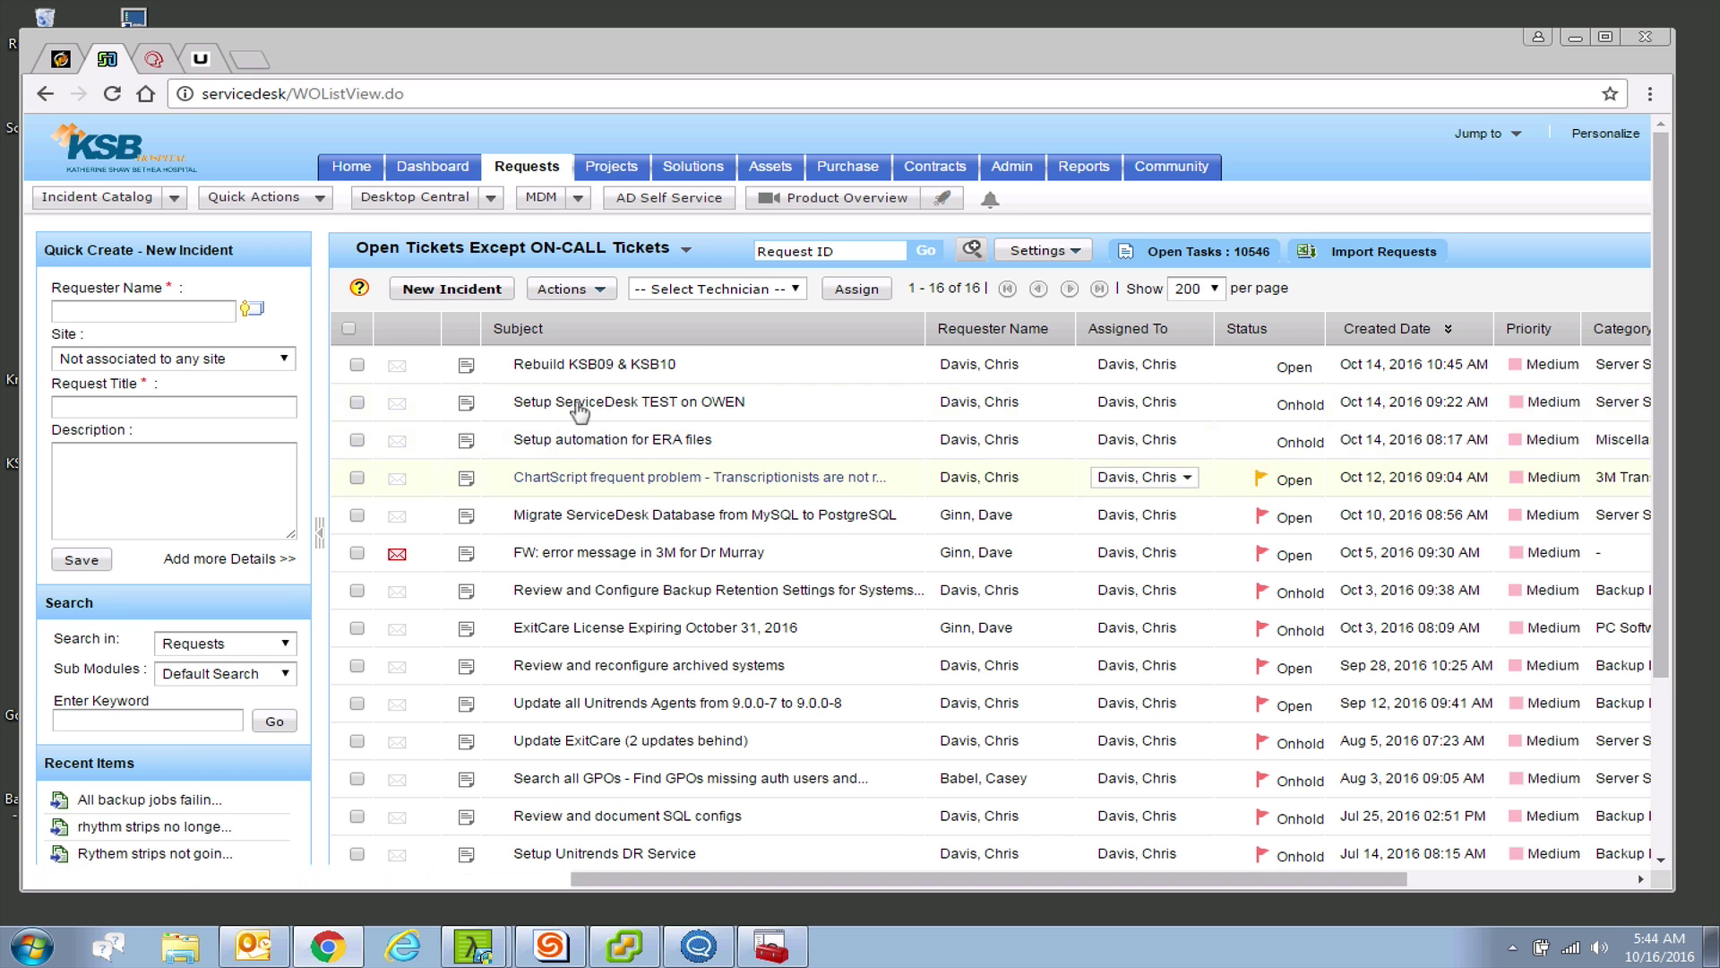
# Step: Open the ServiceDesk Dashboard, then switch to the wiki's Documentation page
pyautogui.click(436, 171)
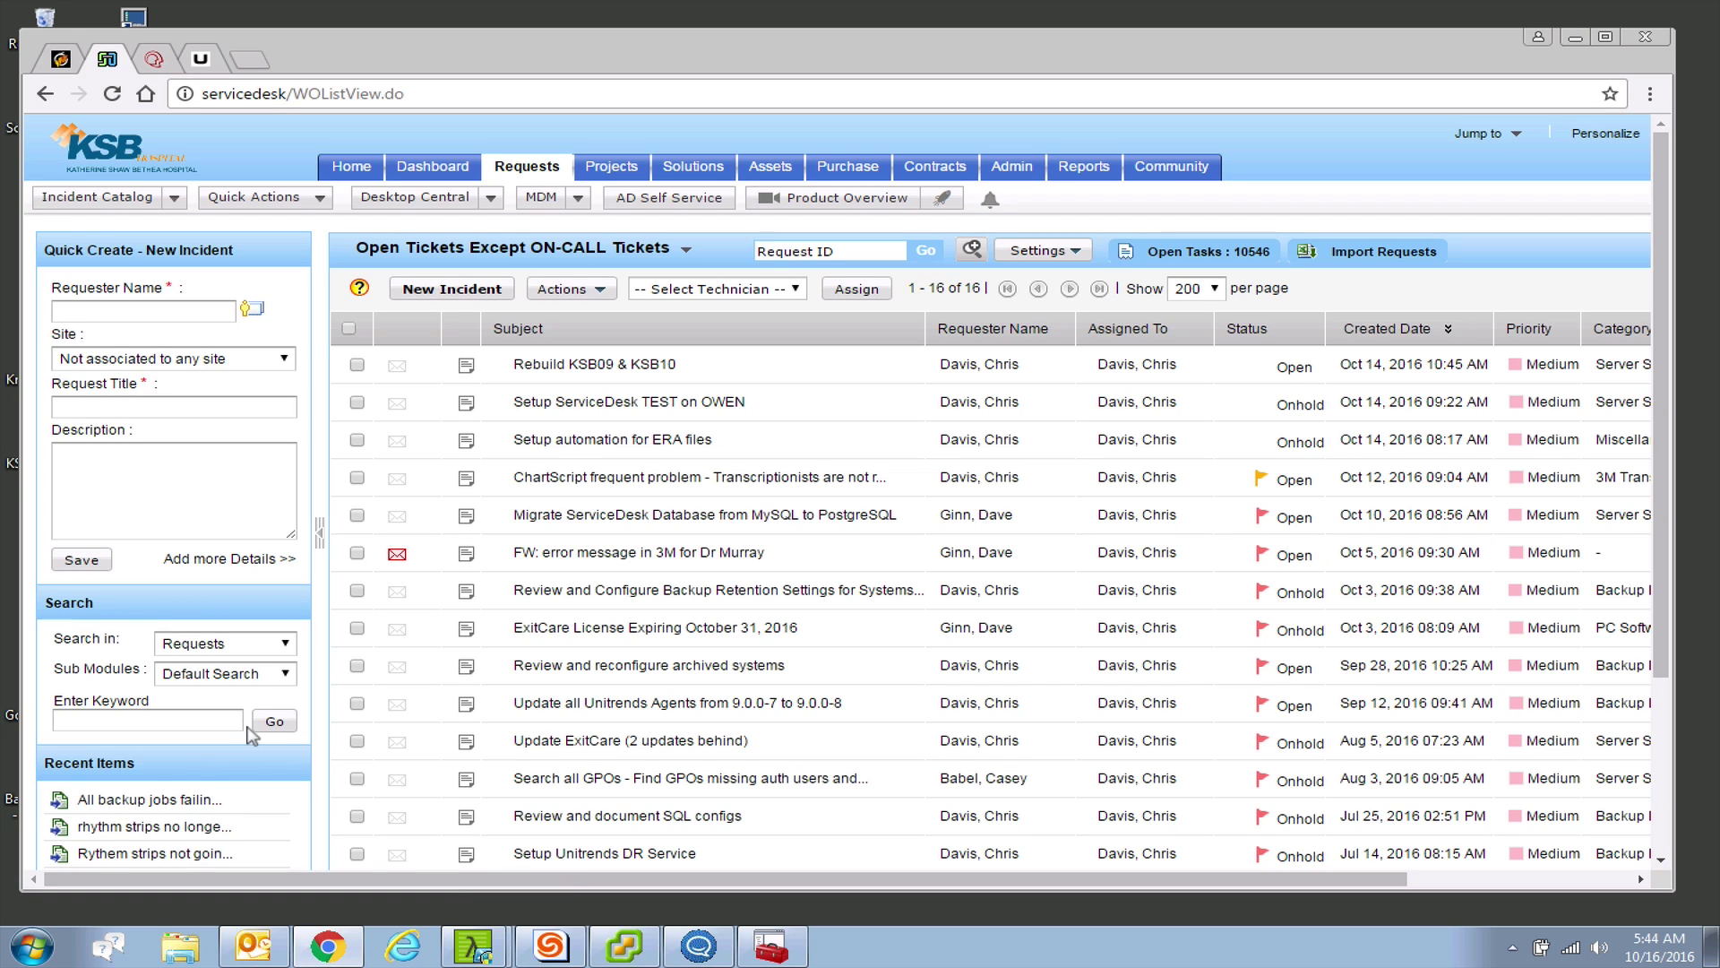
pyautogui.click(152, 60)
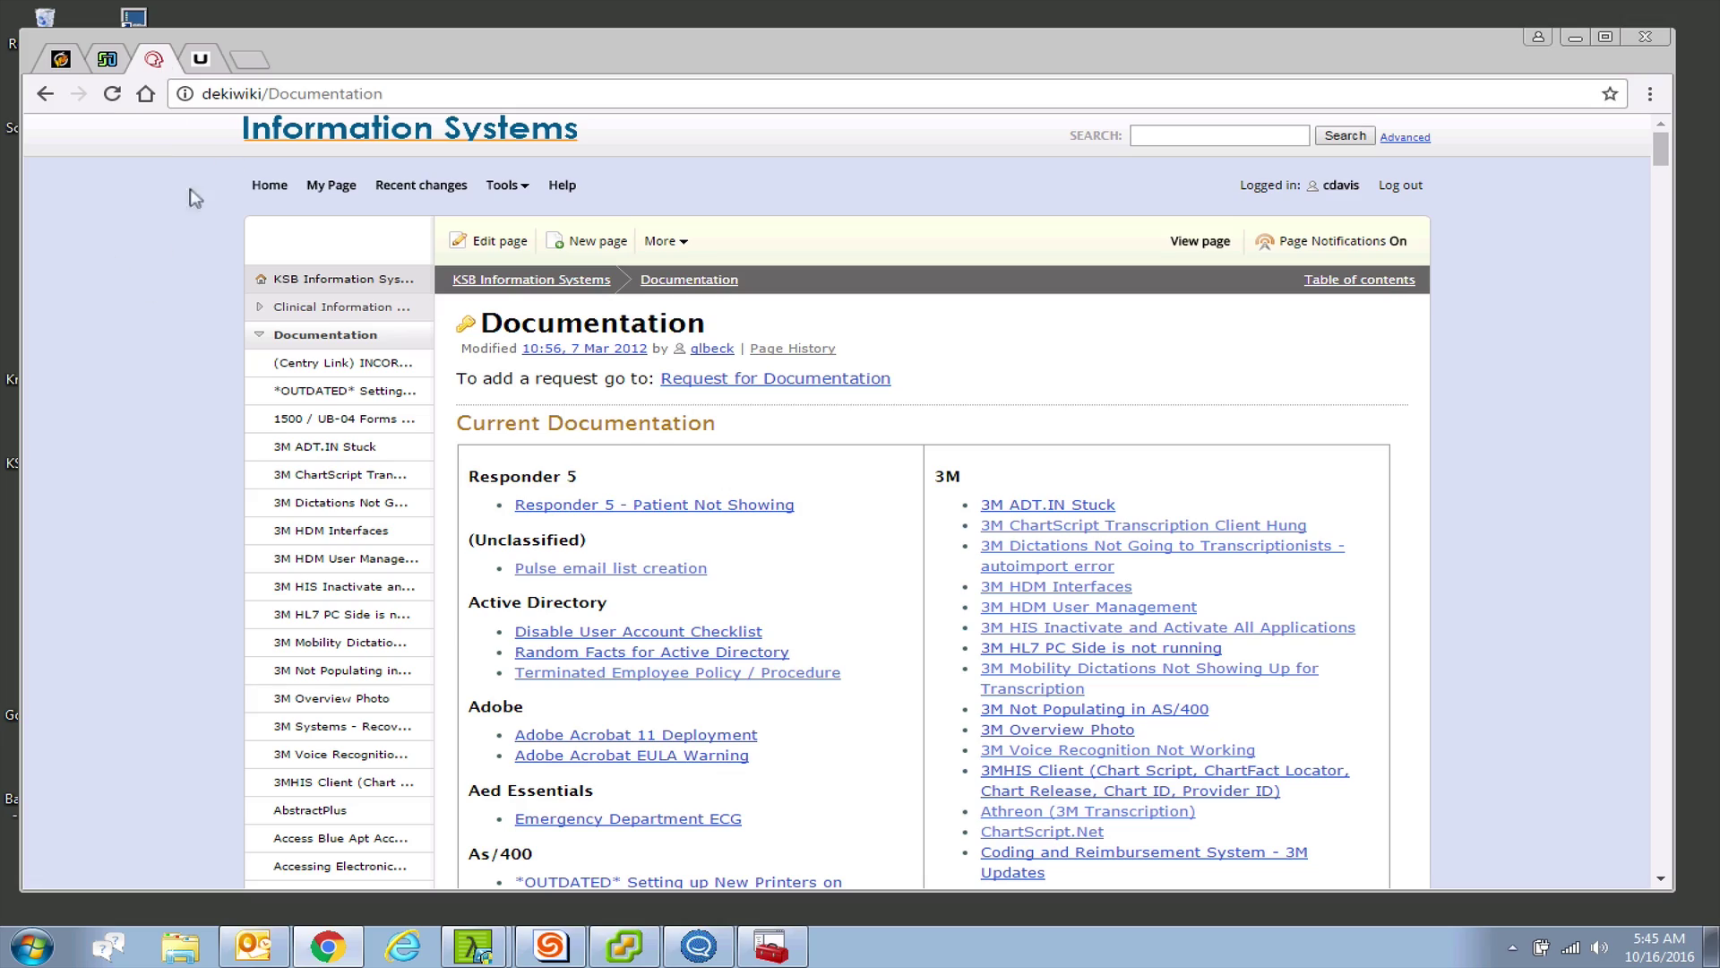
pyautogui.click(264, 93)
pyautogui.click(149, 317)
pyautogui.scroll(-20, 681, 609)
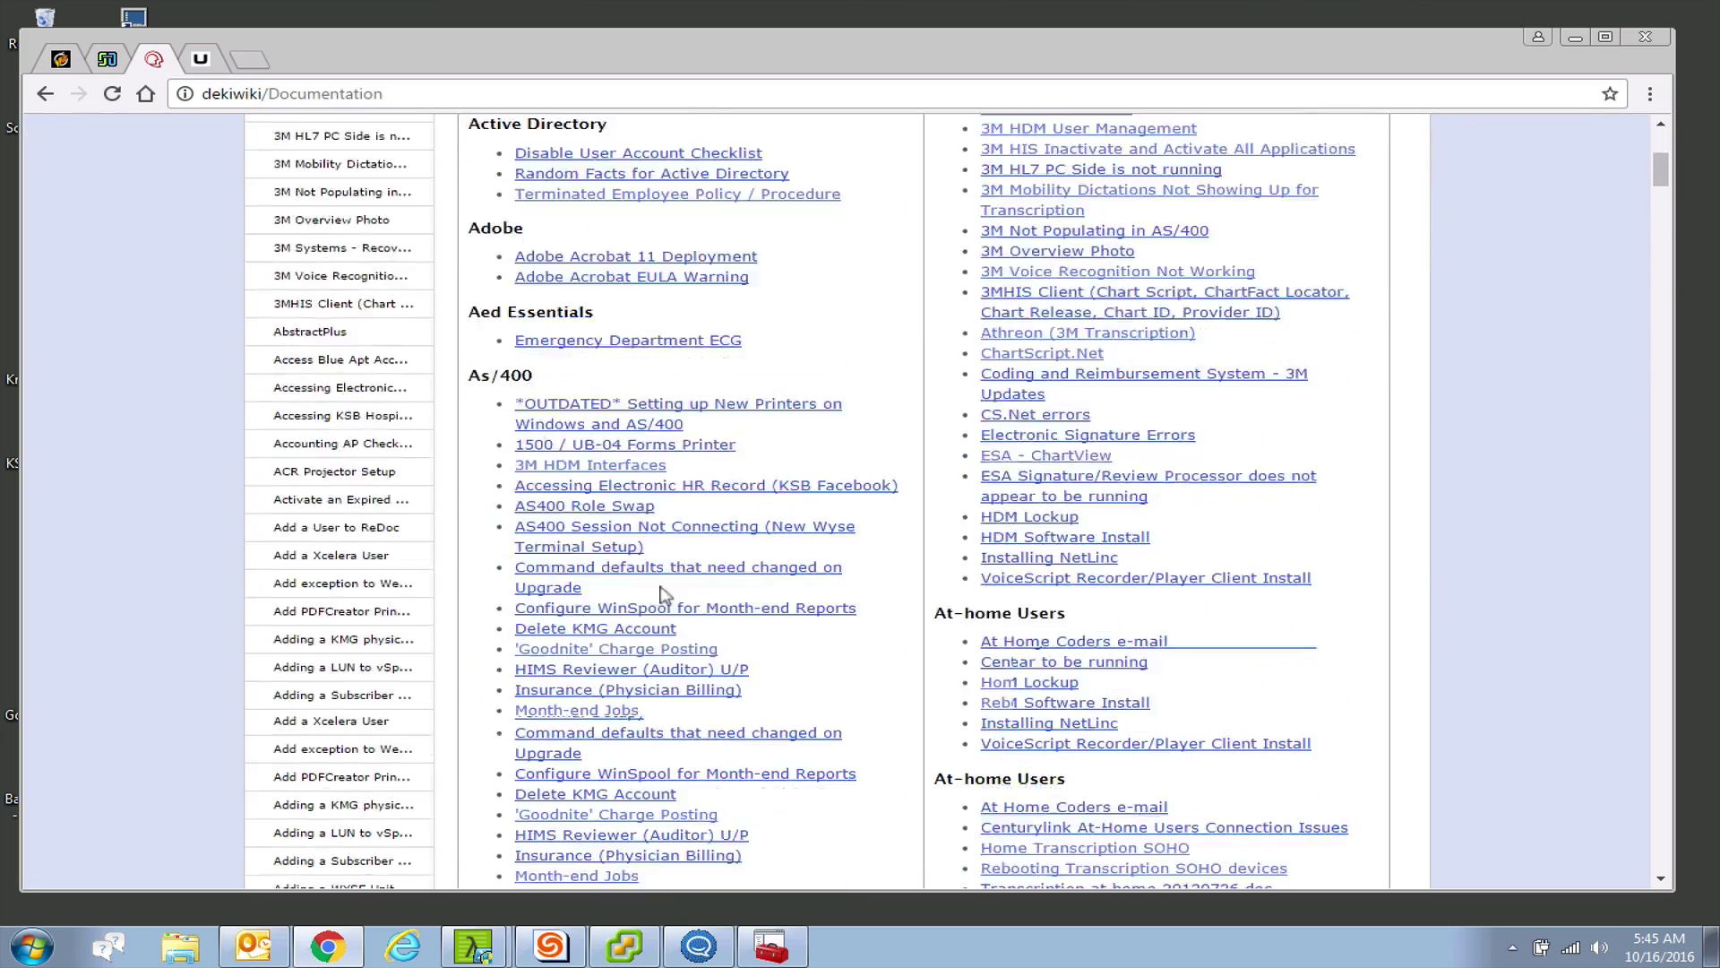
pyautogui.scroll(-20, 699, 619)
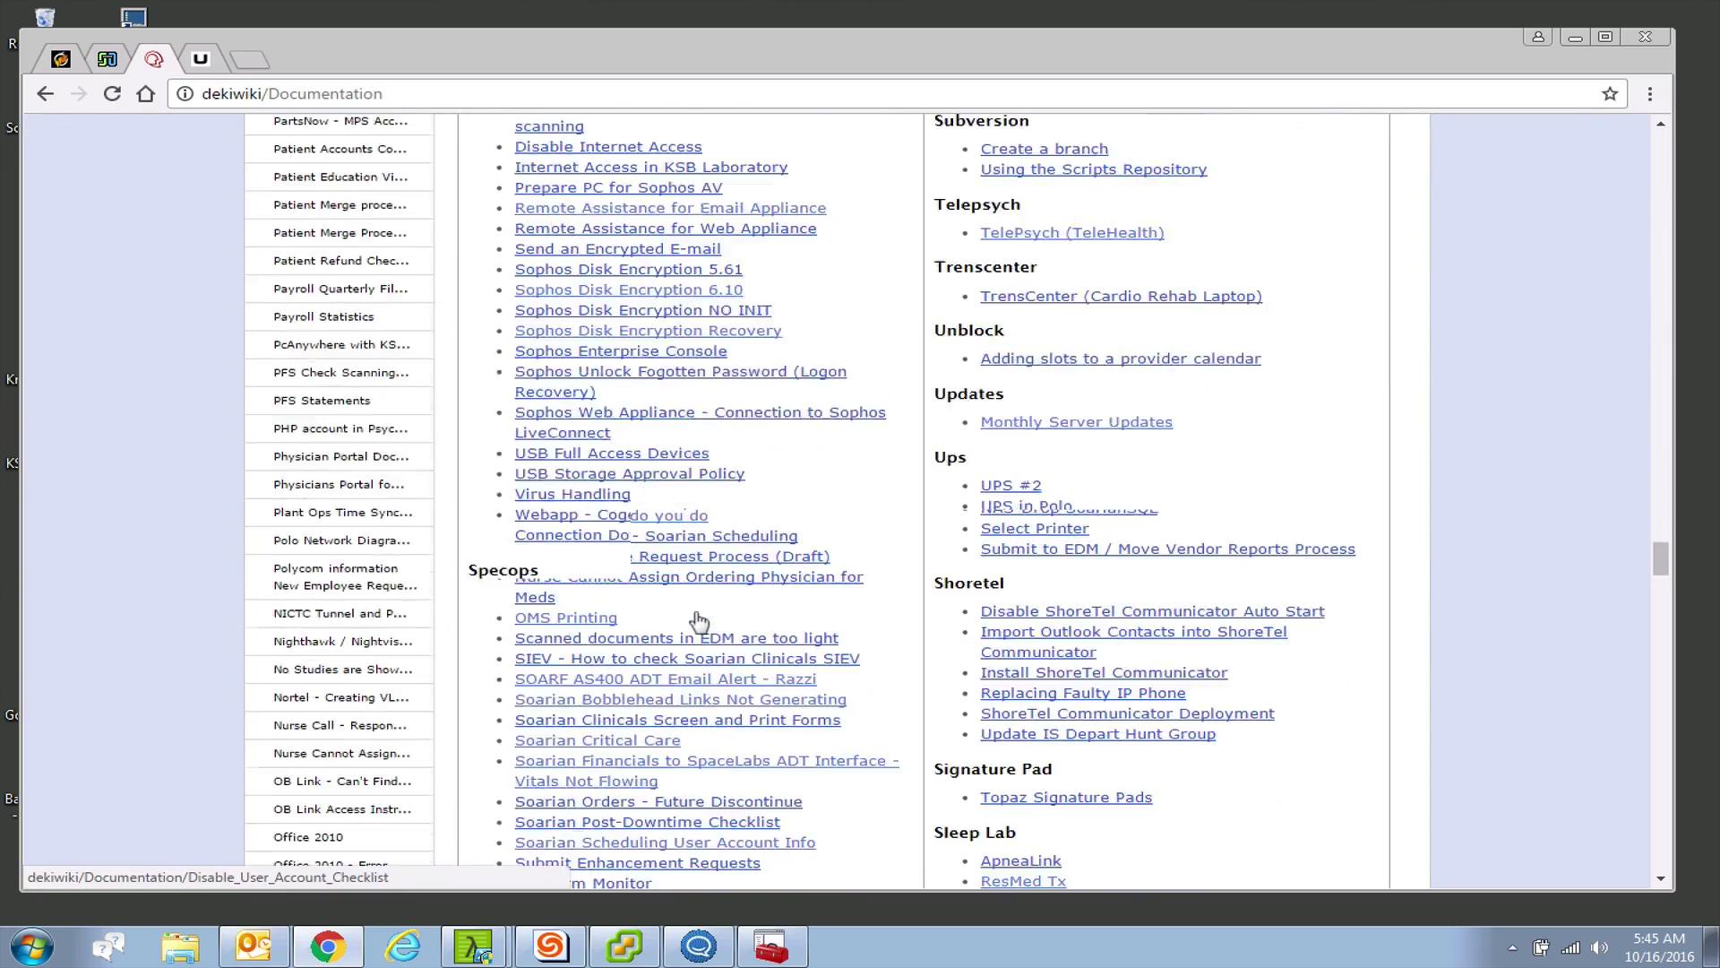
pyautogui.scroll(15, 700, 620)
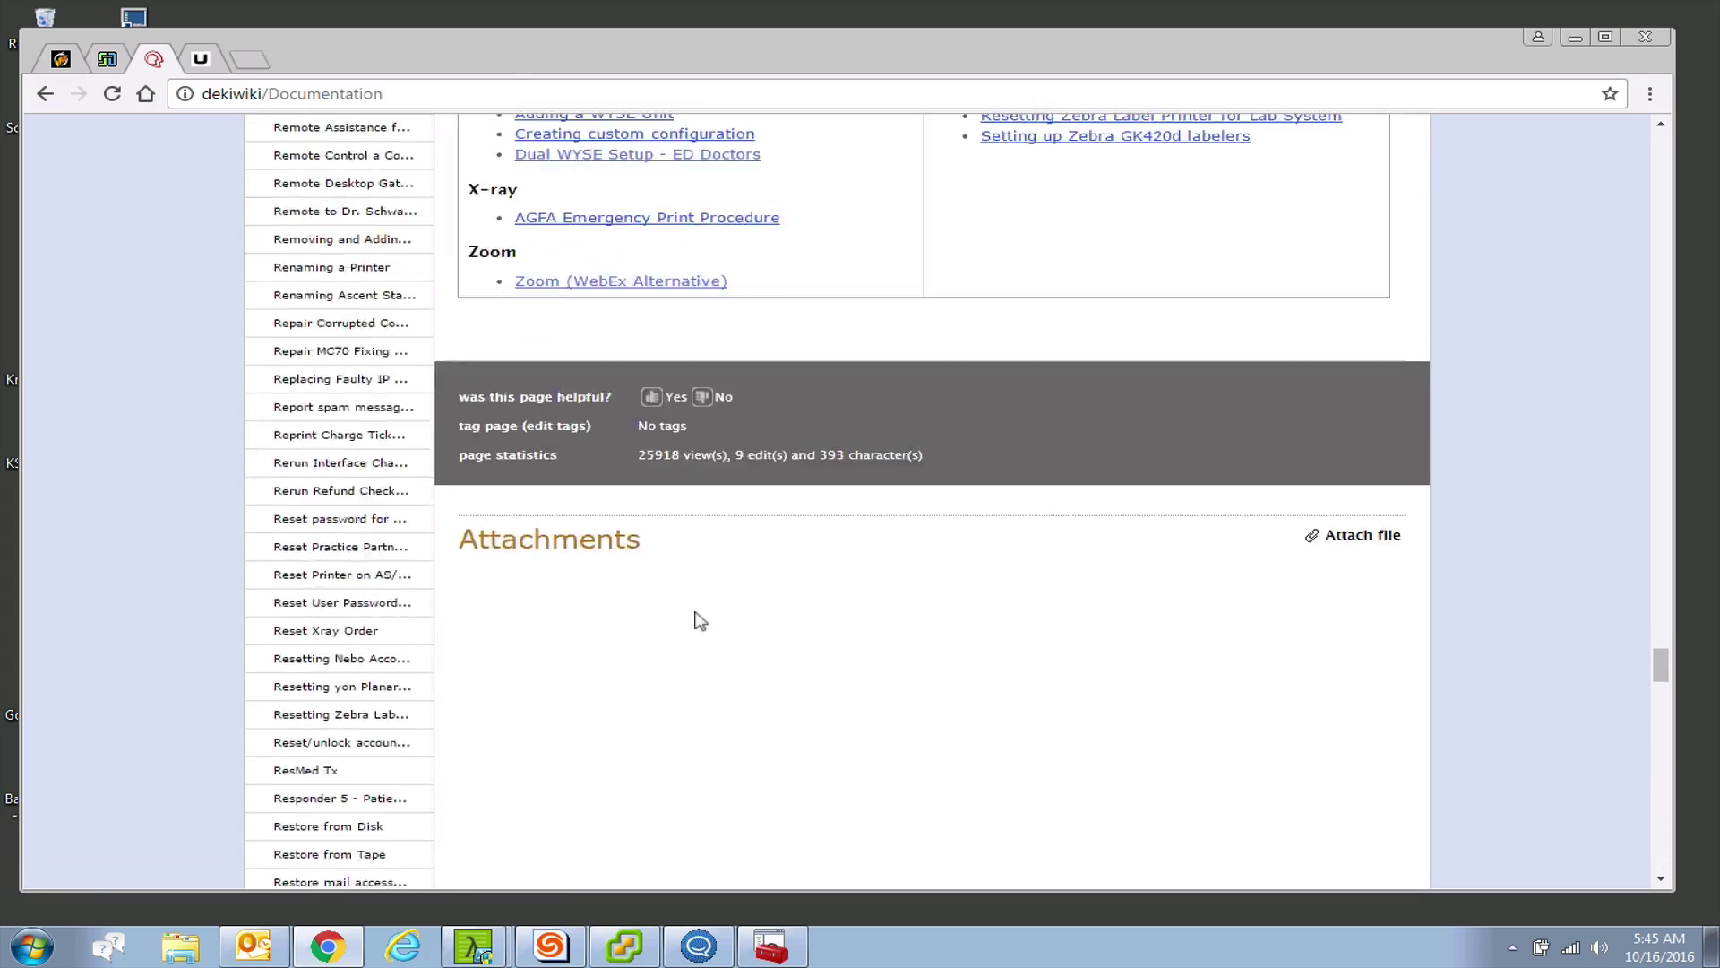
pyautogui.scroll(20, 700, 620)
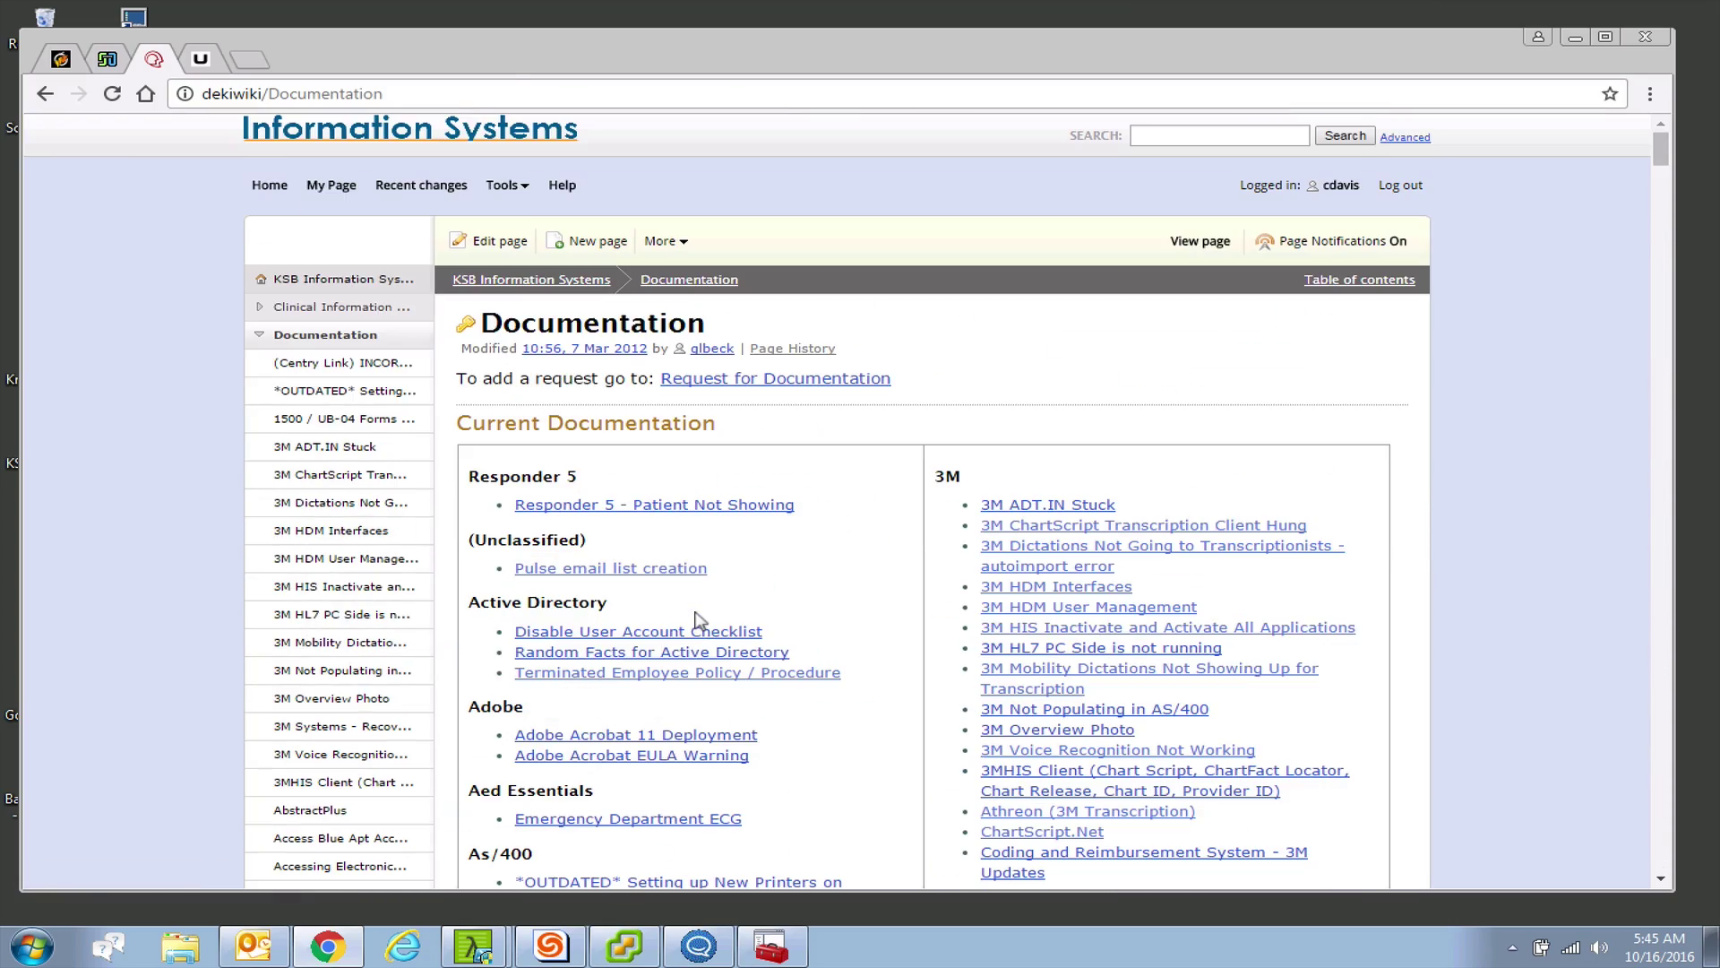
pyautogui.scroll(-6, 700, 620)
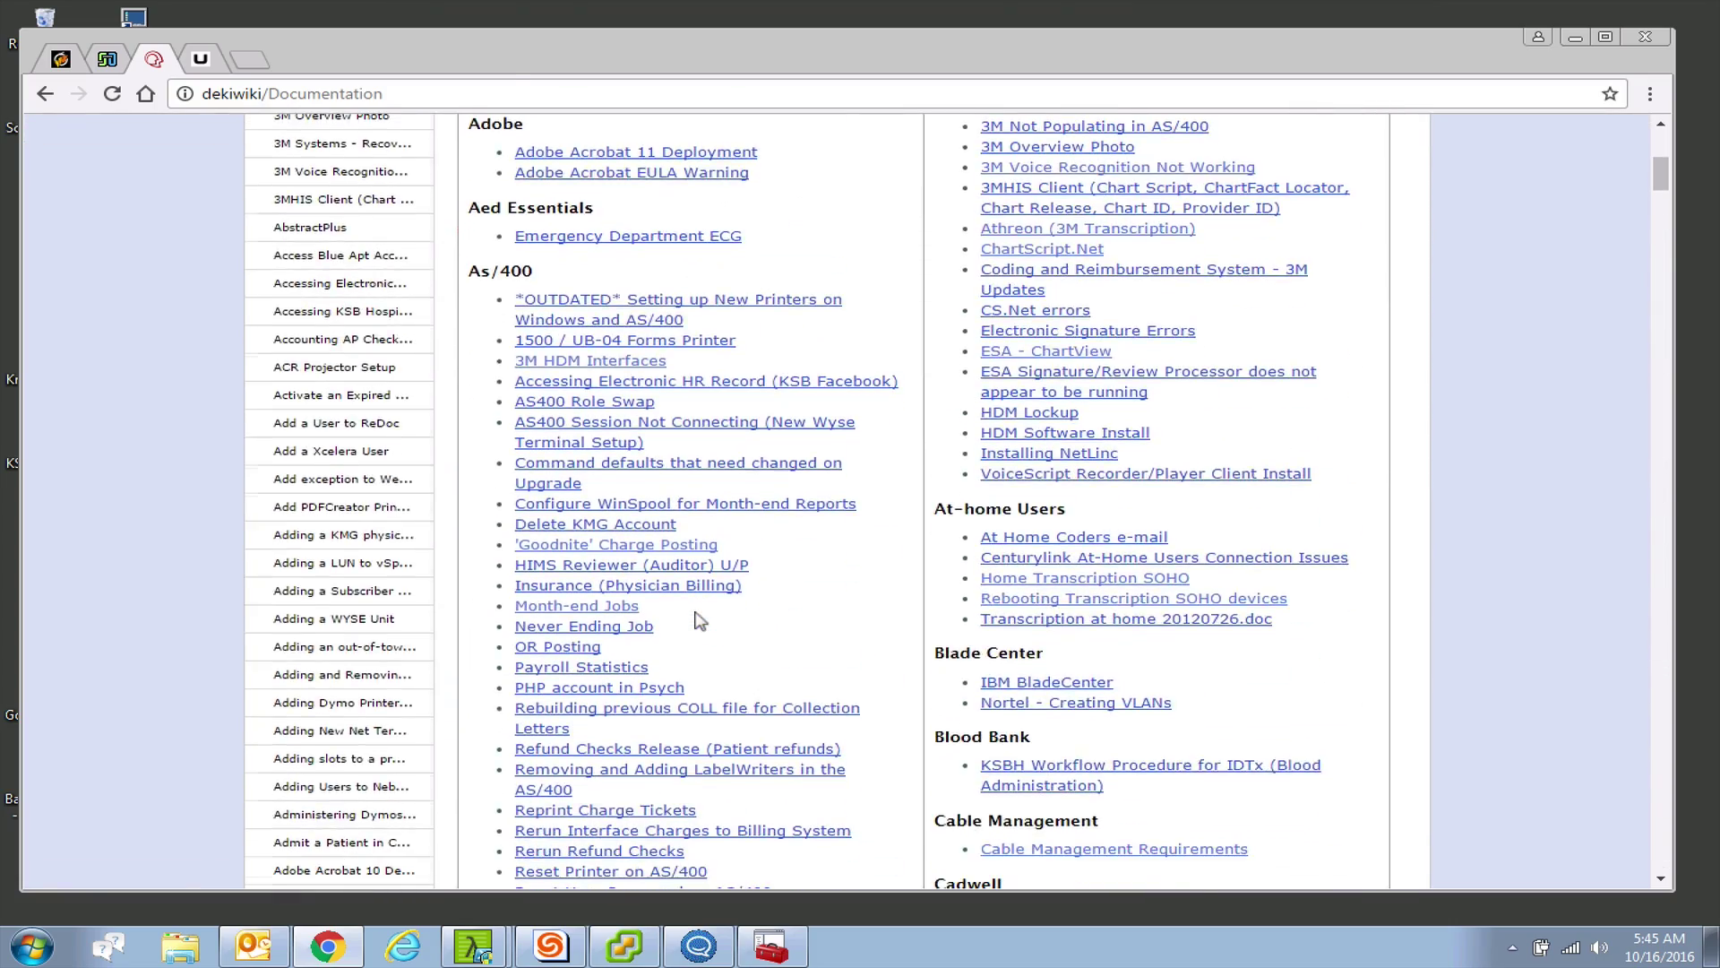
pyautogui.scroll(6, 699, 620)
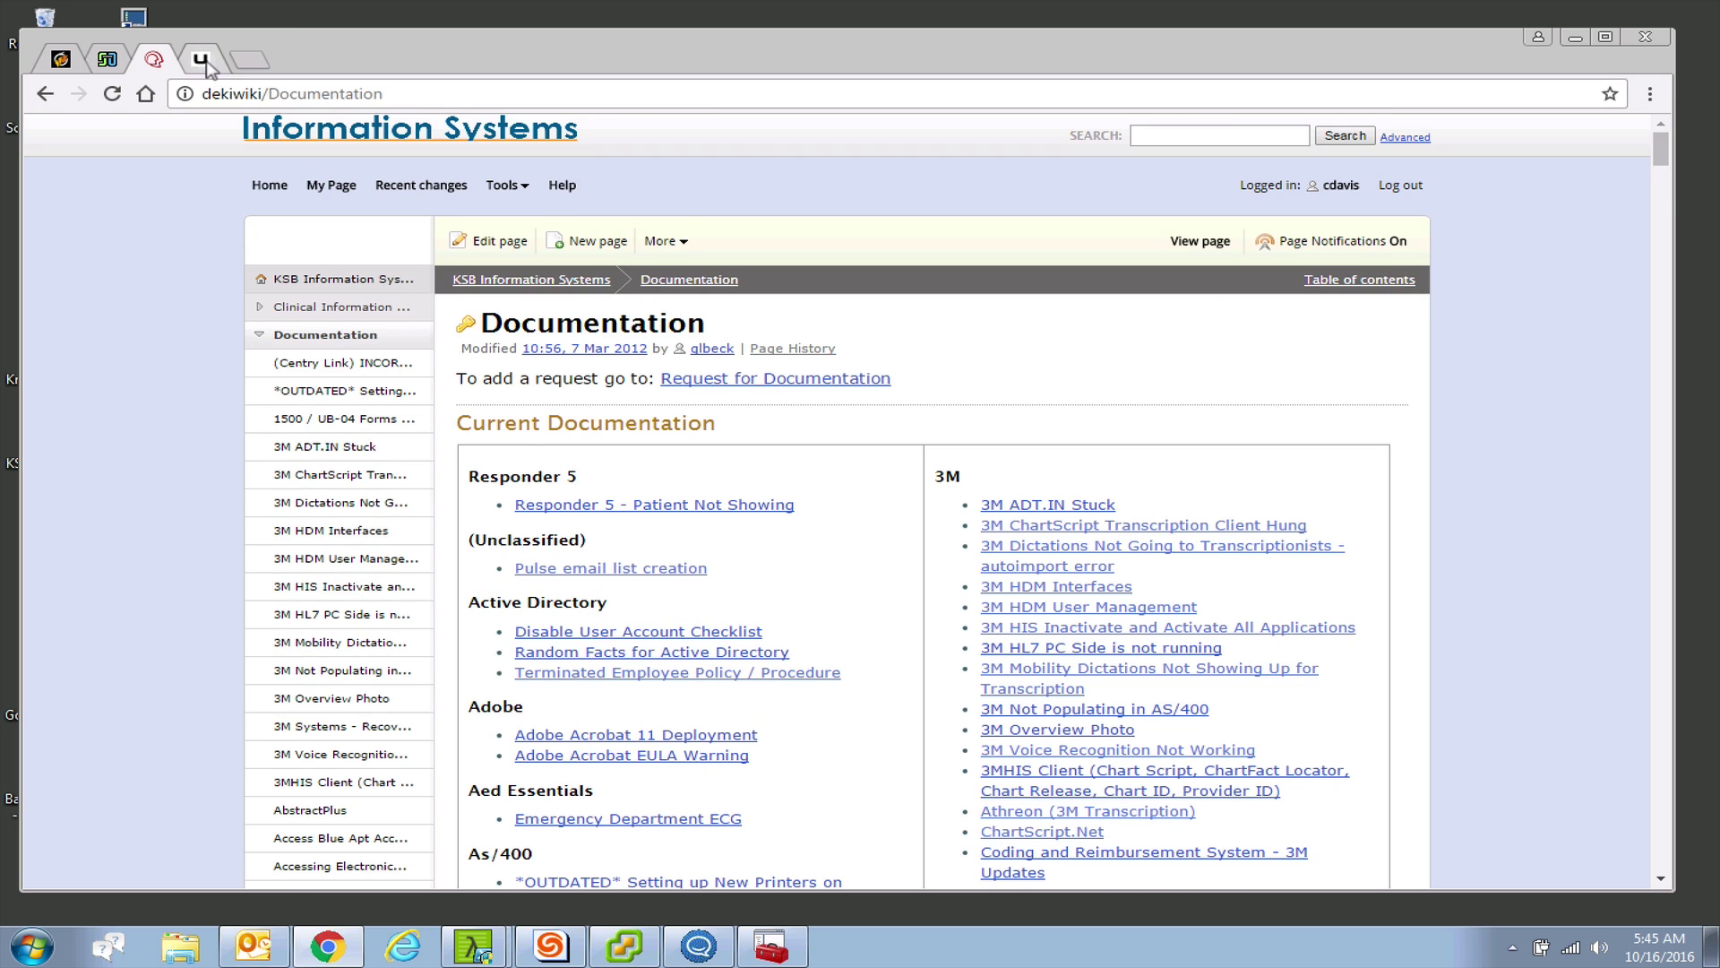
pyautogui.click(206, 65)
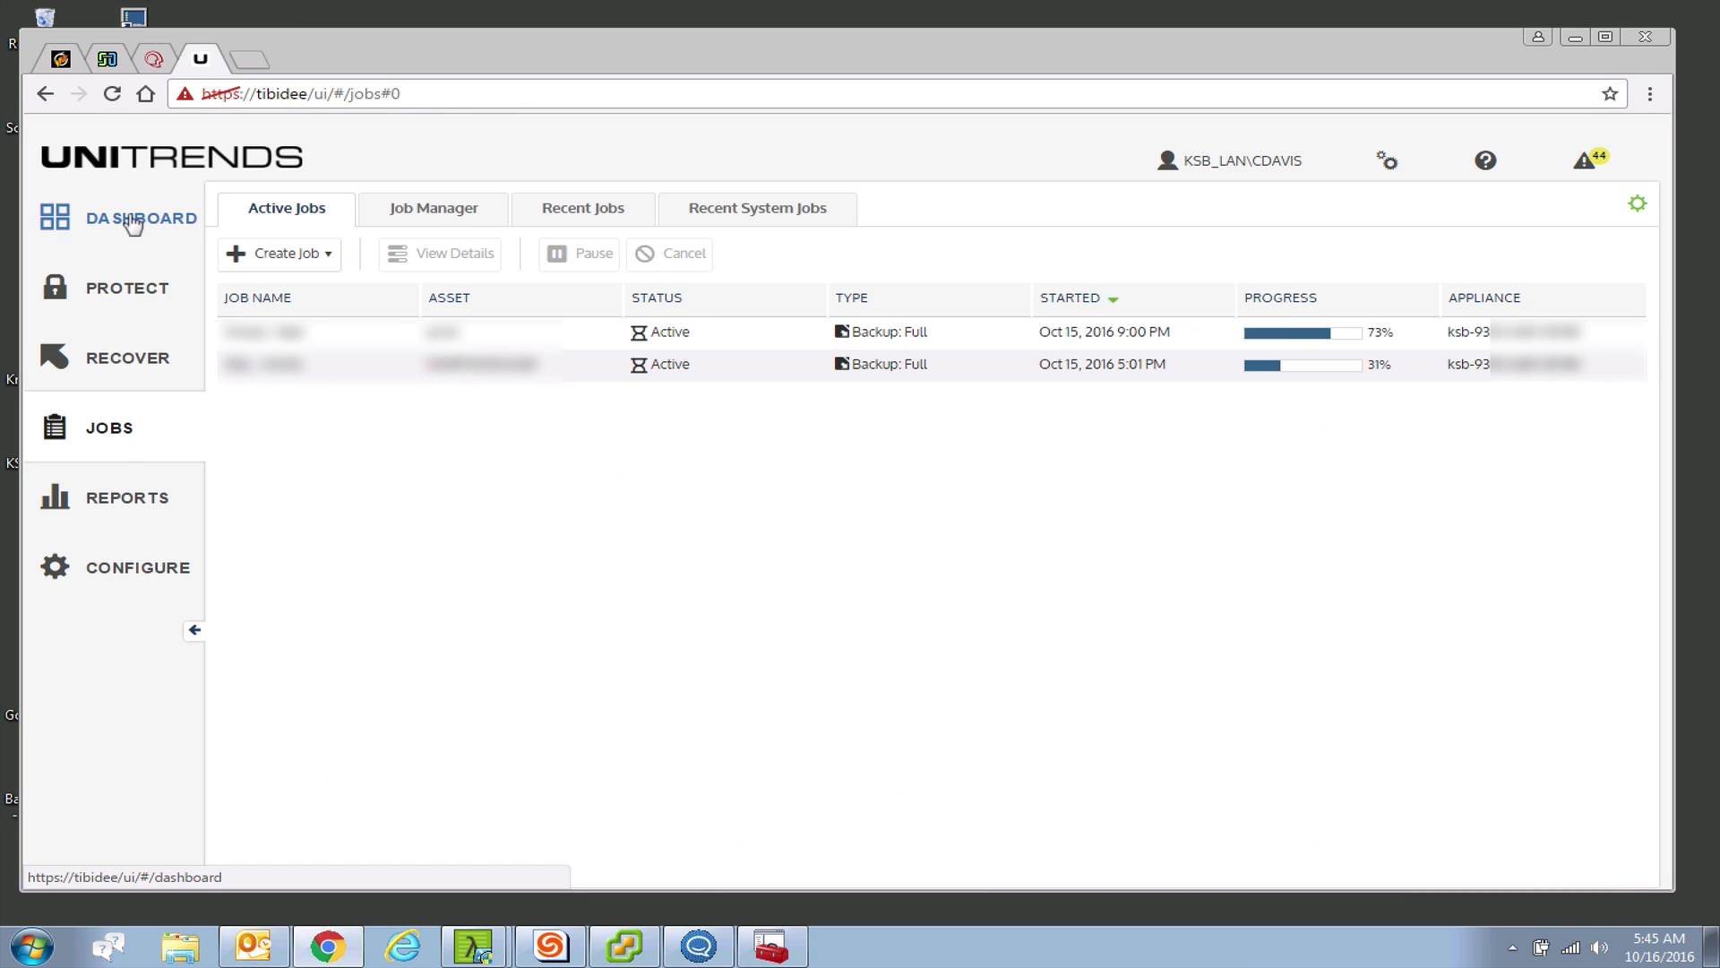
# Step: Open the Unitrends DASHBOARD showing 238 errors, 189 not protected and 202 protected
pyautogui.click(77, 218)
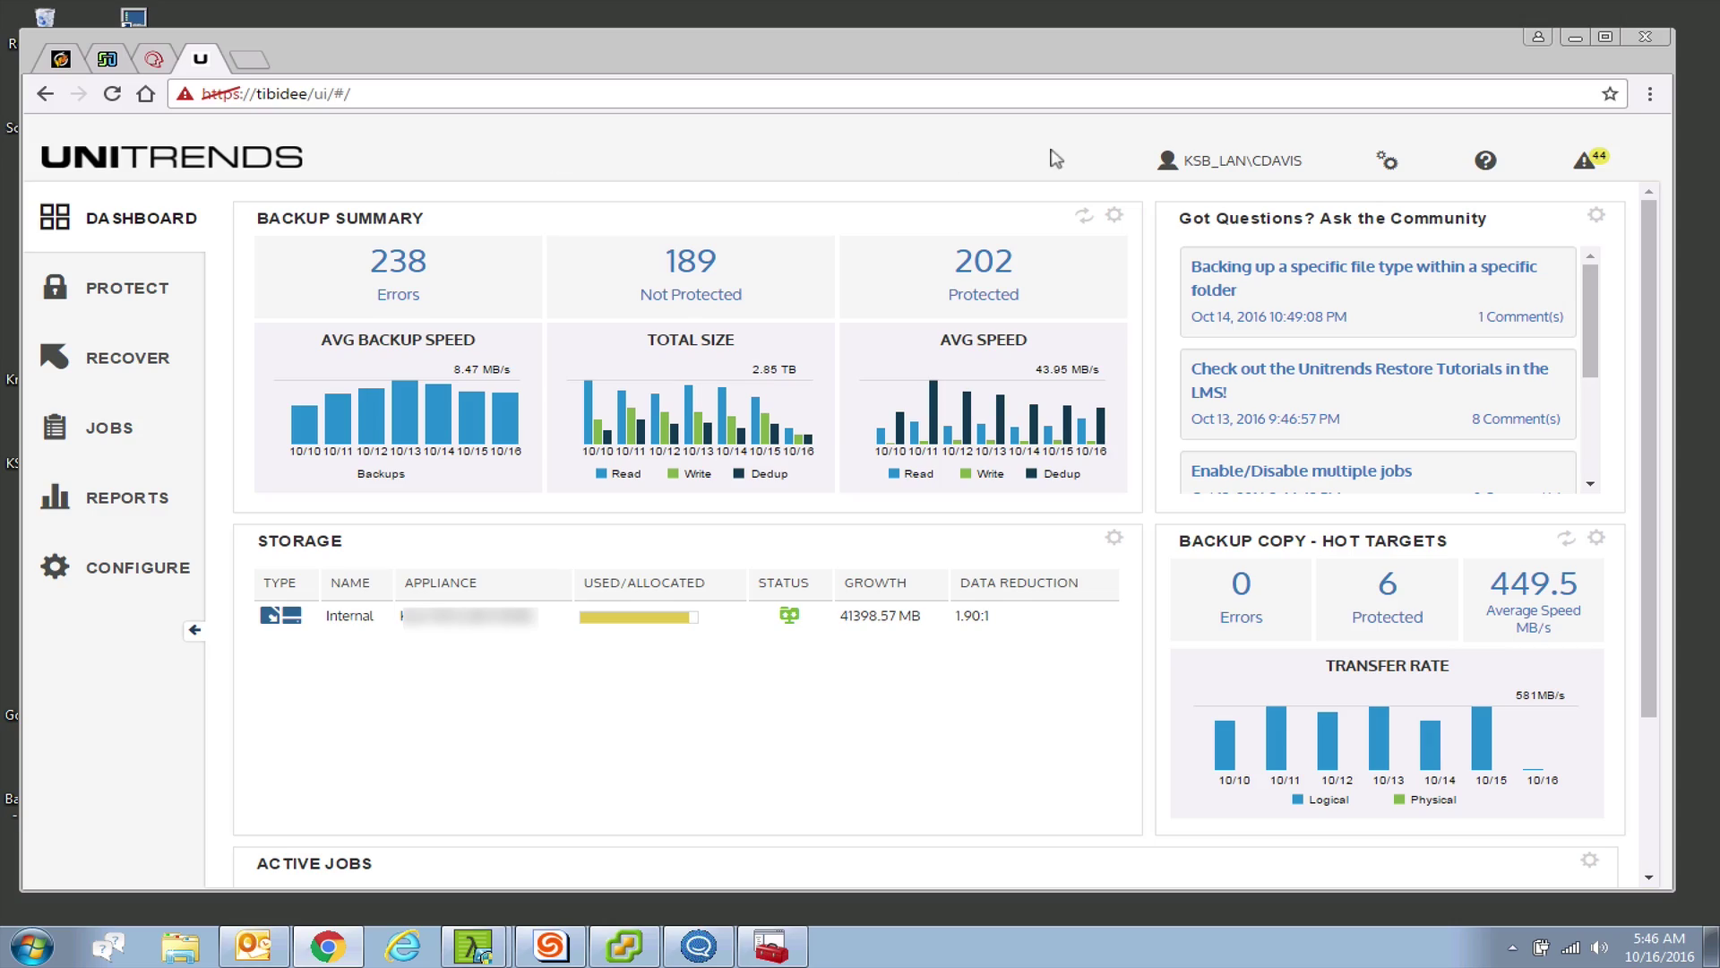
# Step: Minimize Chrome and bring up the Cmder Windows PowerShell (Admin) console
pyautogui.click(1575, 39)
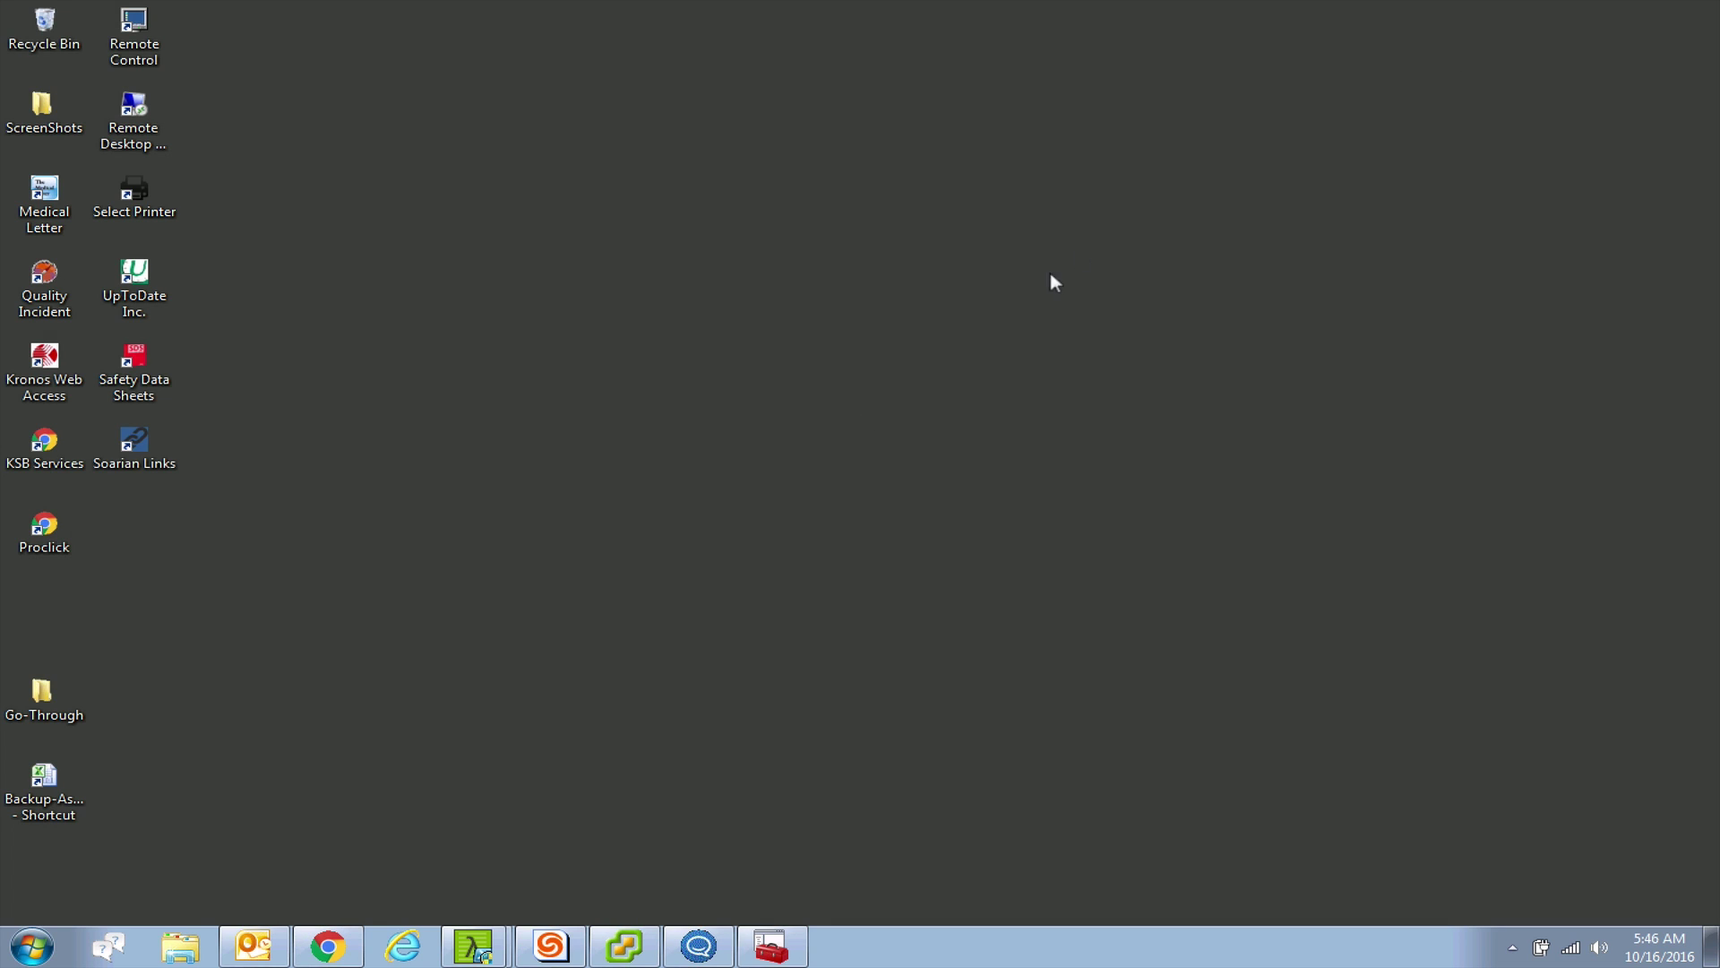
pyautogui.moveTo(470, 951)
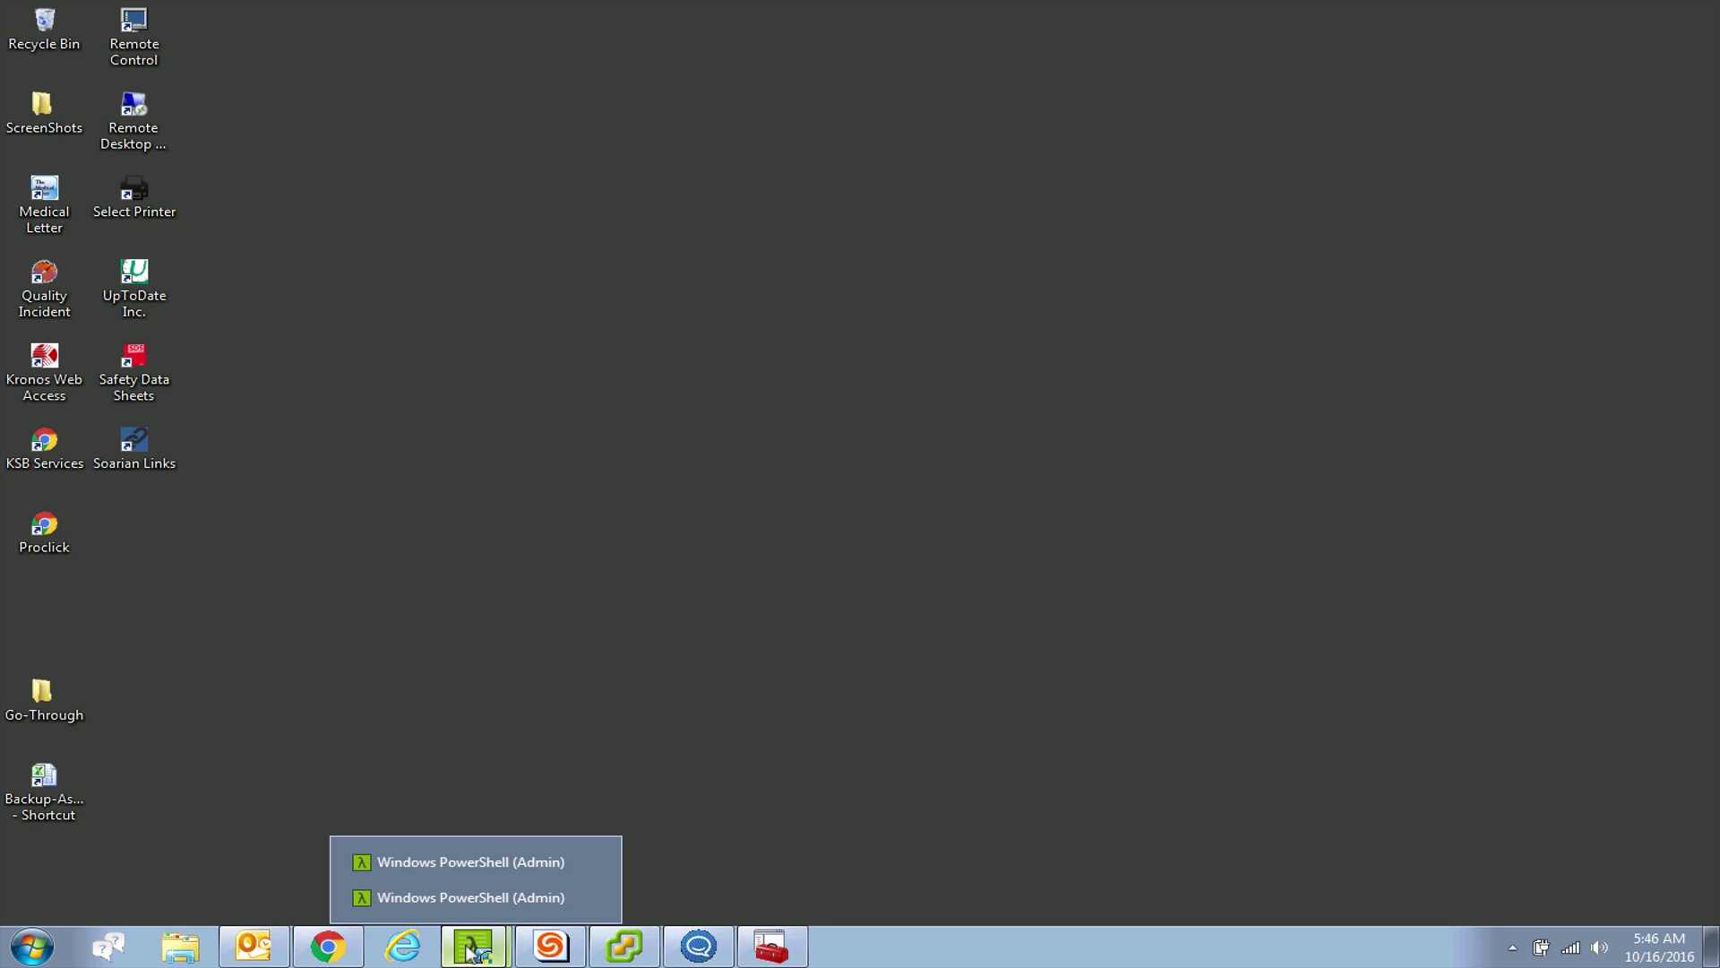
pyautogui.click(460, 861)
# Step: Switch back and forth between the two H:\ PowerShell tabs, ending on the first
pyautogui.click(681, 544)
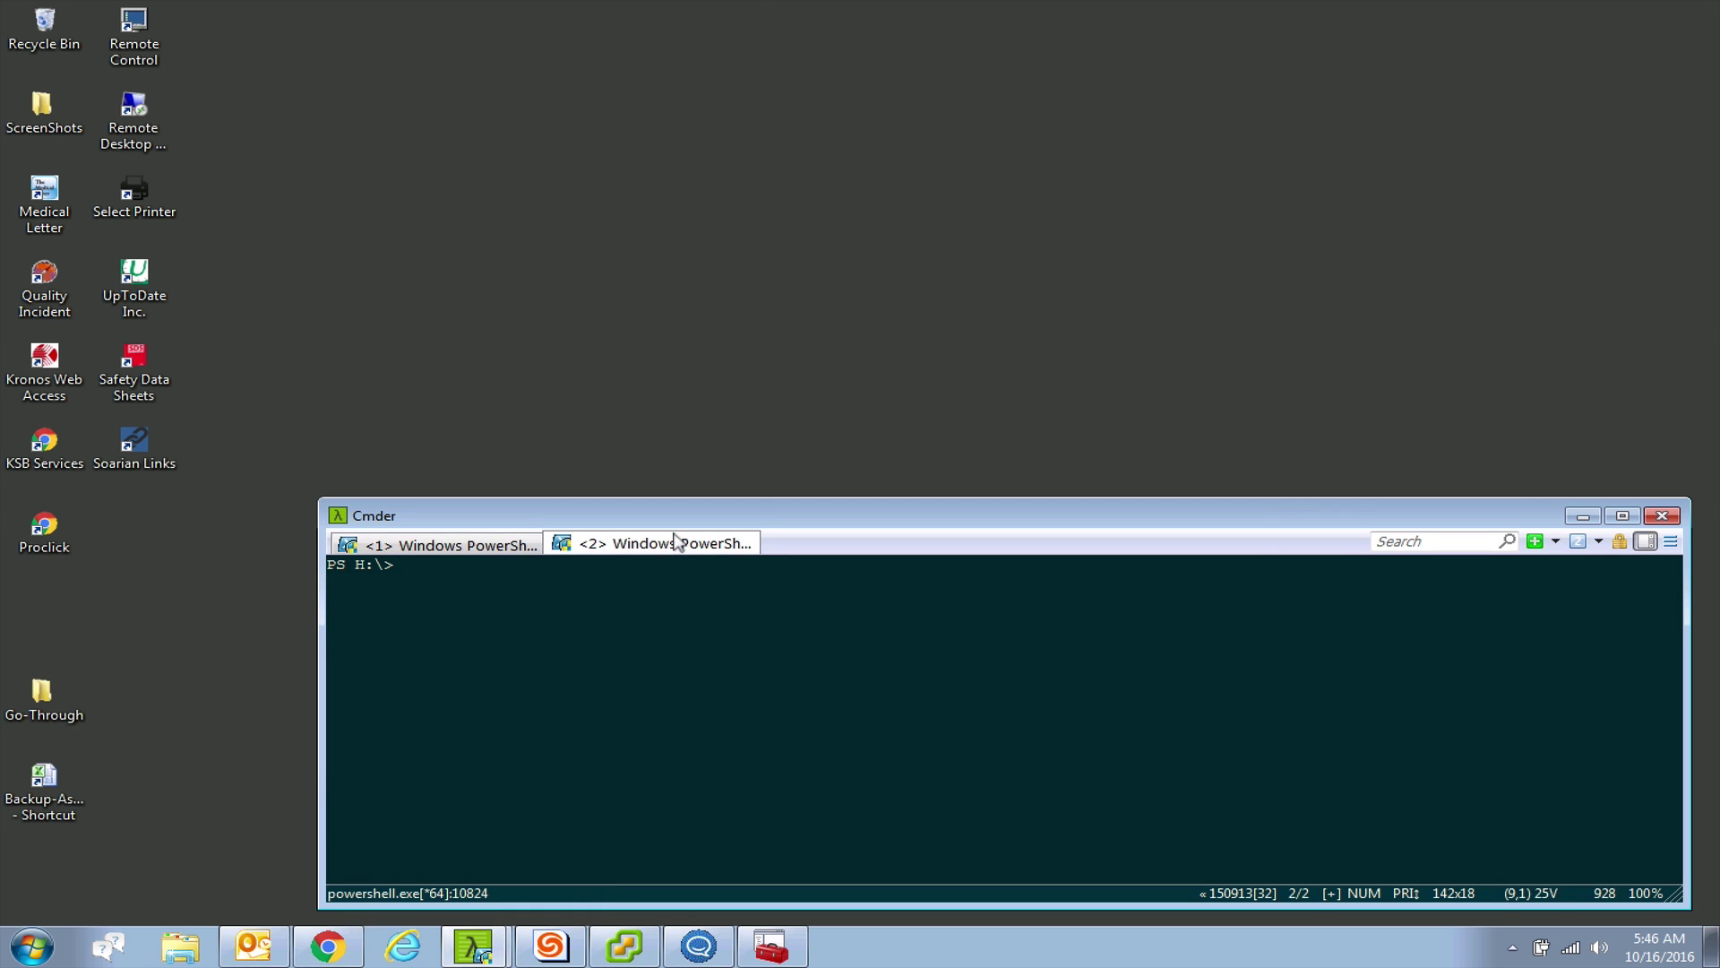
pyautogui.click(443, 544)
pyautogui.click(627, 554)
pyautogui.click(462, 545)
pyautogui.click(661, 545)
pyautogui.click(461, 545)
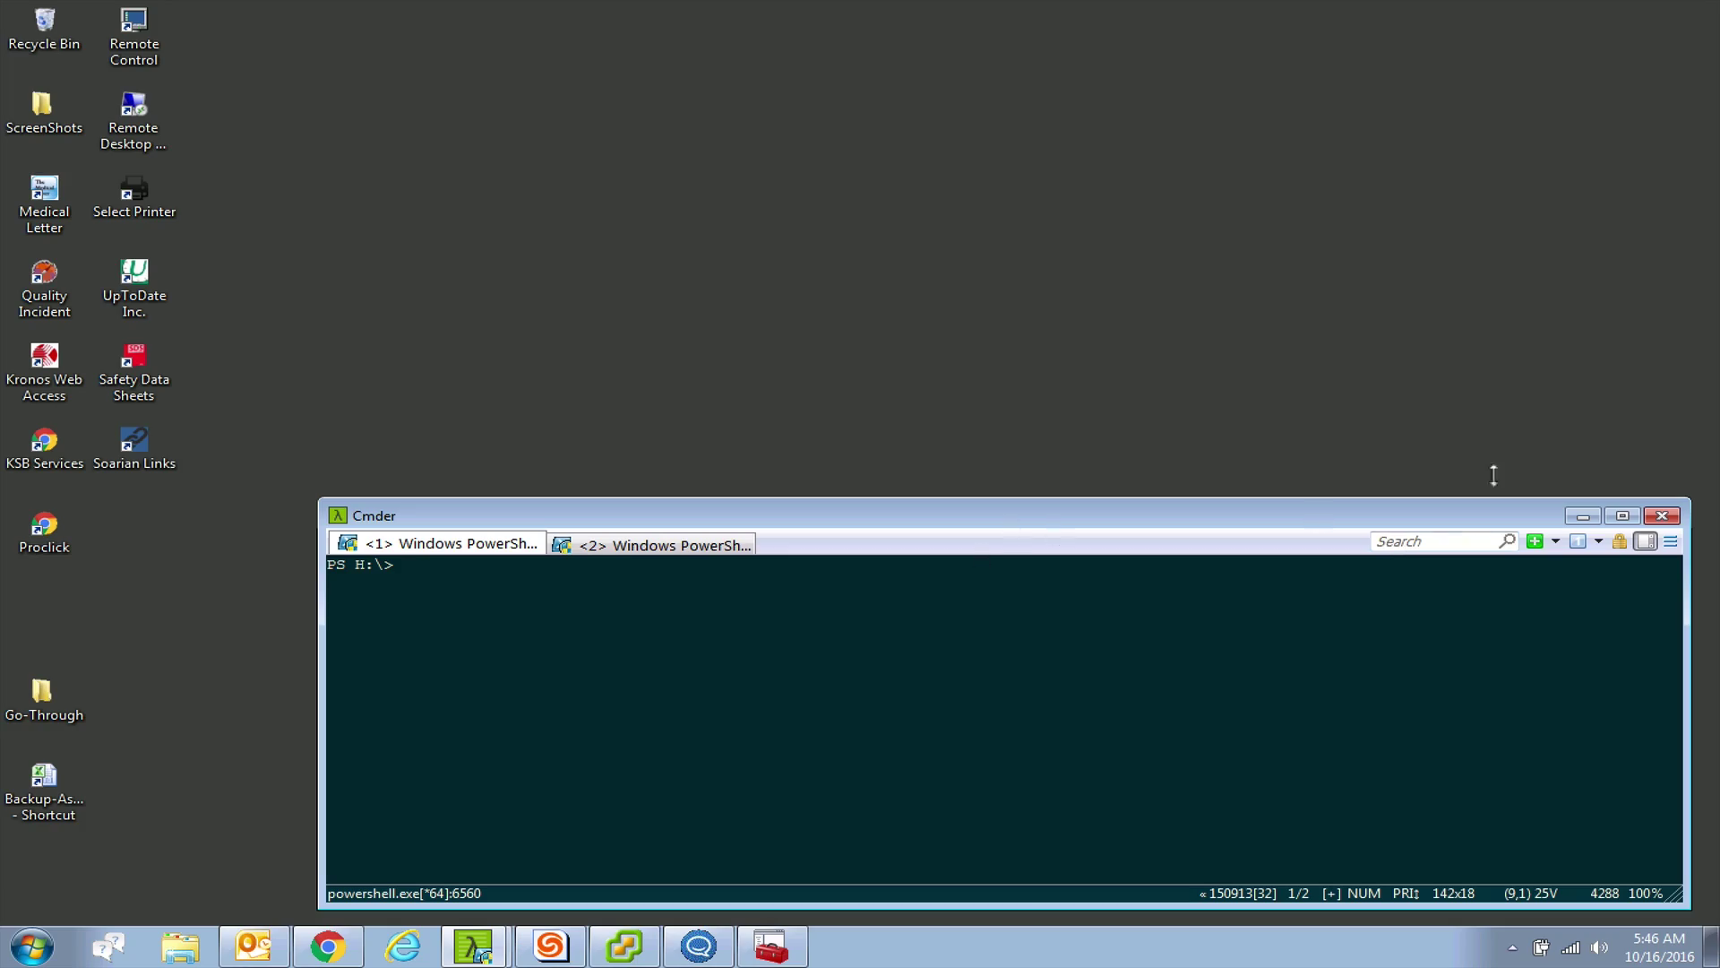
# Step: Minimize Cmder, check ShoreTel Communicator, then view the vSphere PONG.ksbhospital.com VM inventory and minimize it
pyautogui.click(1584, 517)
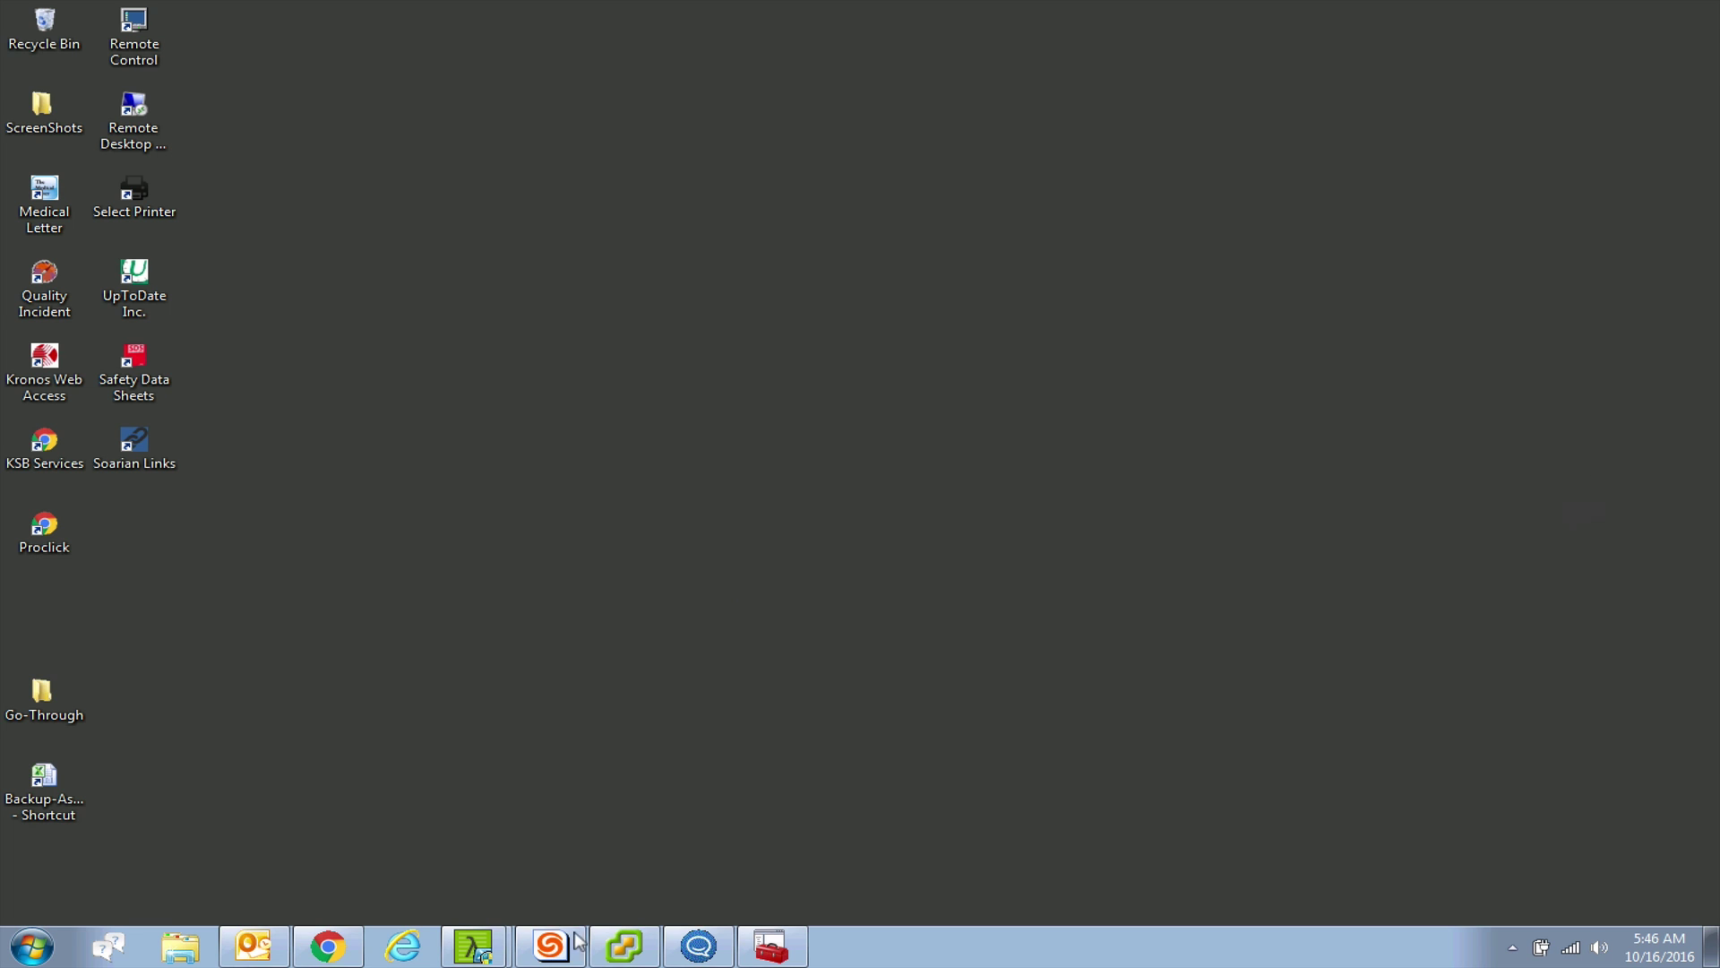
pyautogui.click(550, 945)
pyautogui.click(613, 957)
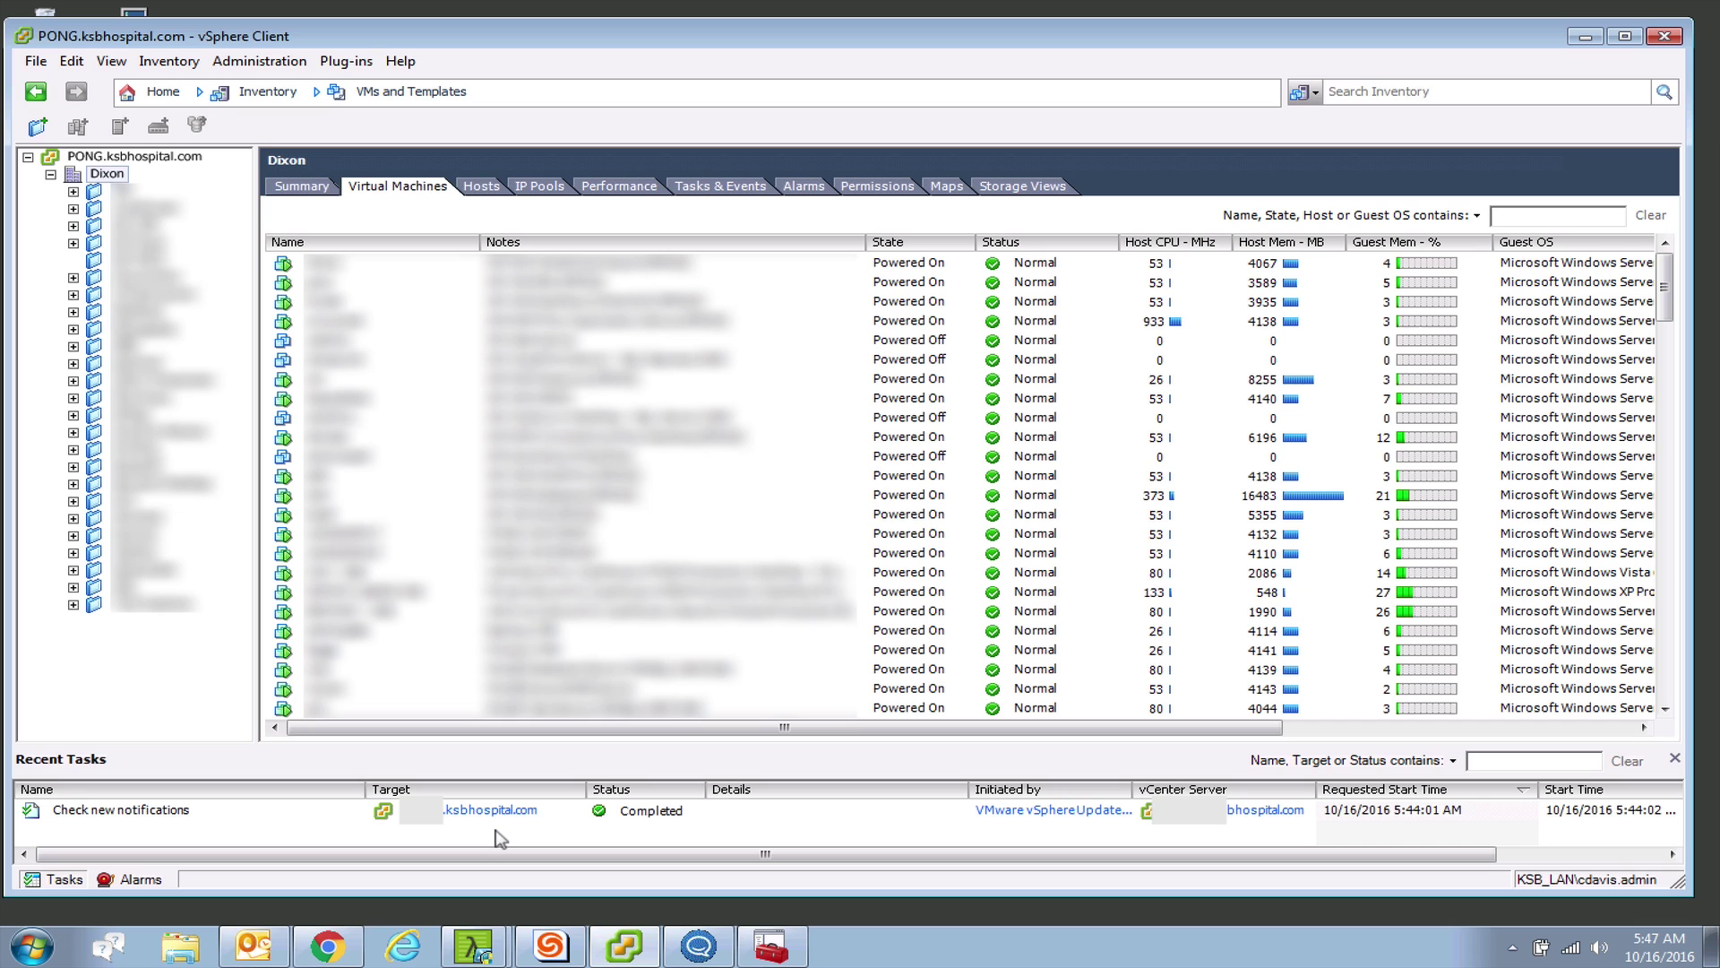
pyautogui.click(1584, 36)
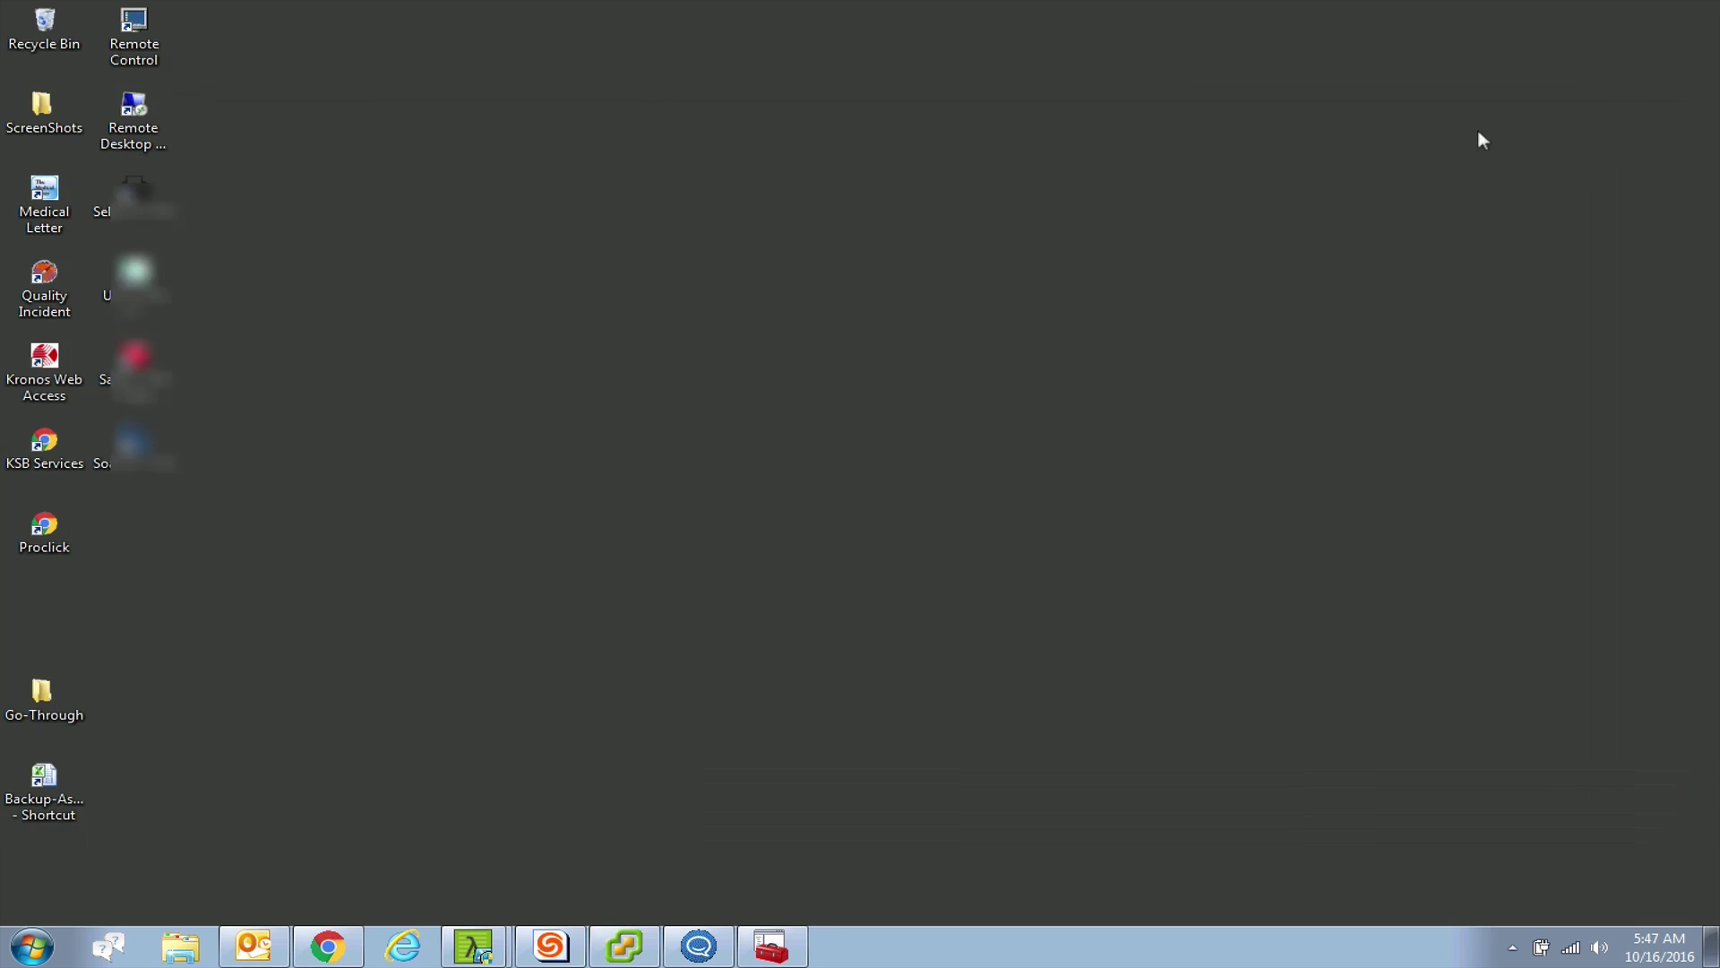
# Step: Restore HipChat on the #NewProjectEveryDay room and drag its window slightly lower
pyautogui.click(700, 950)
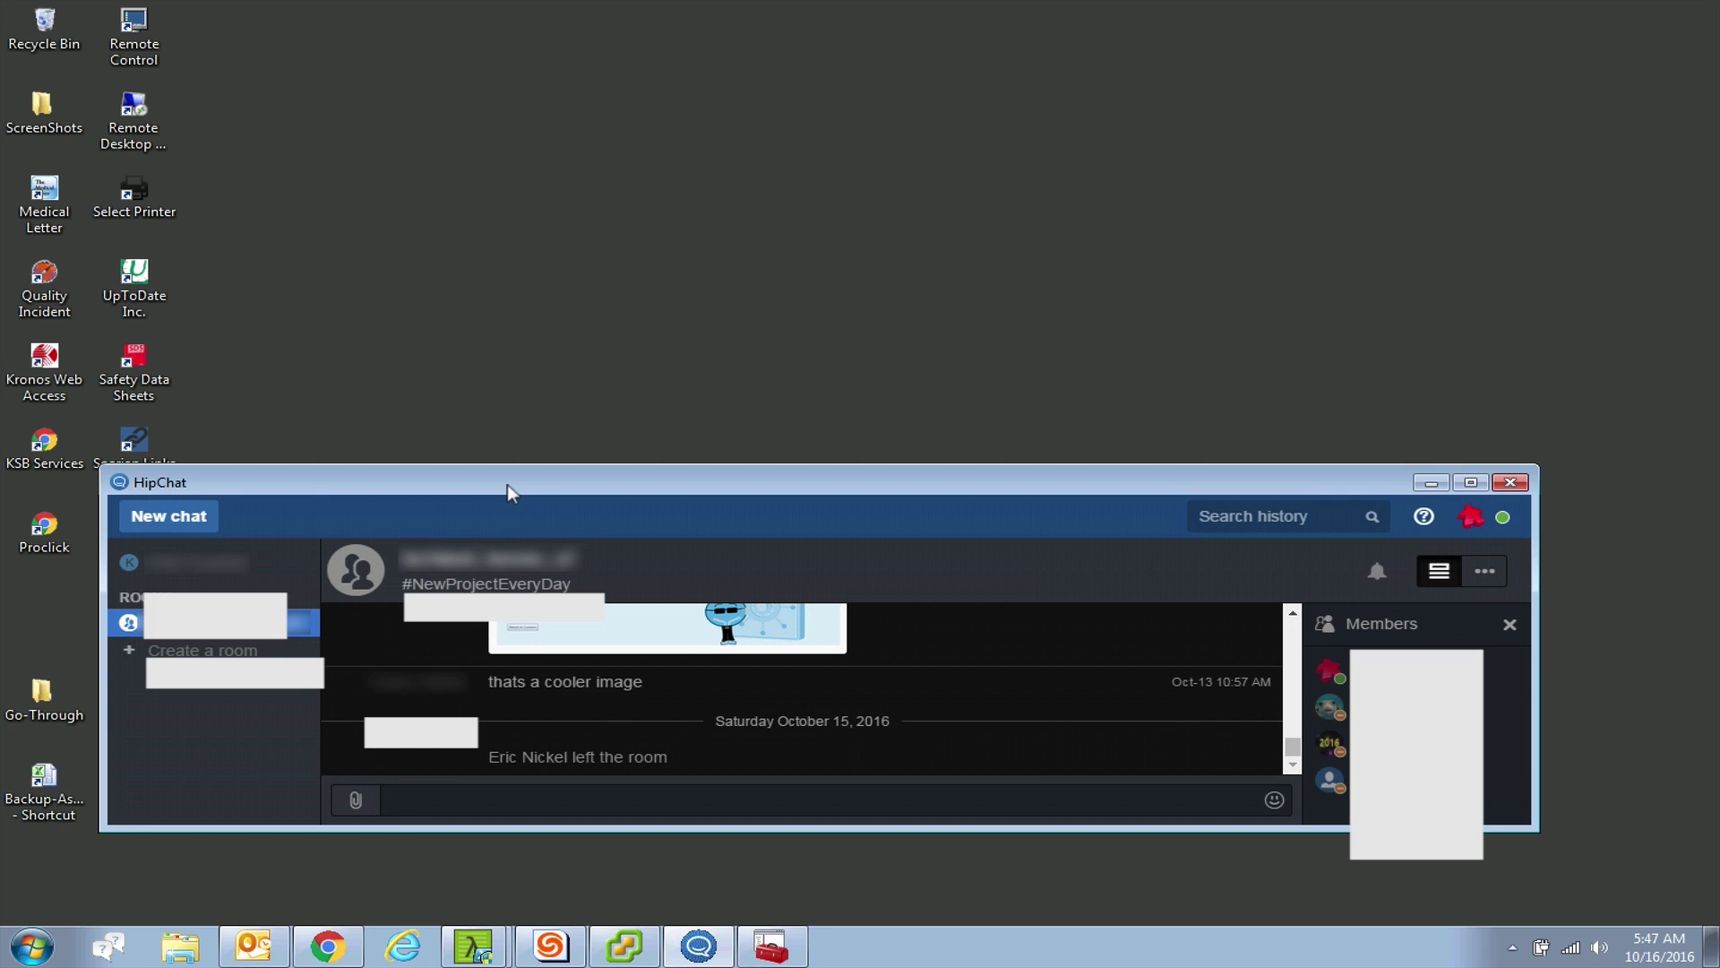
pyautogui.moveTo(507, 486); pyautogui.dragTo(515, 535)
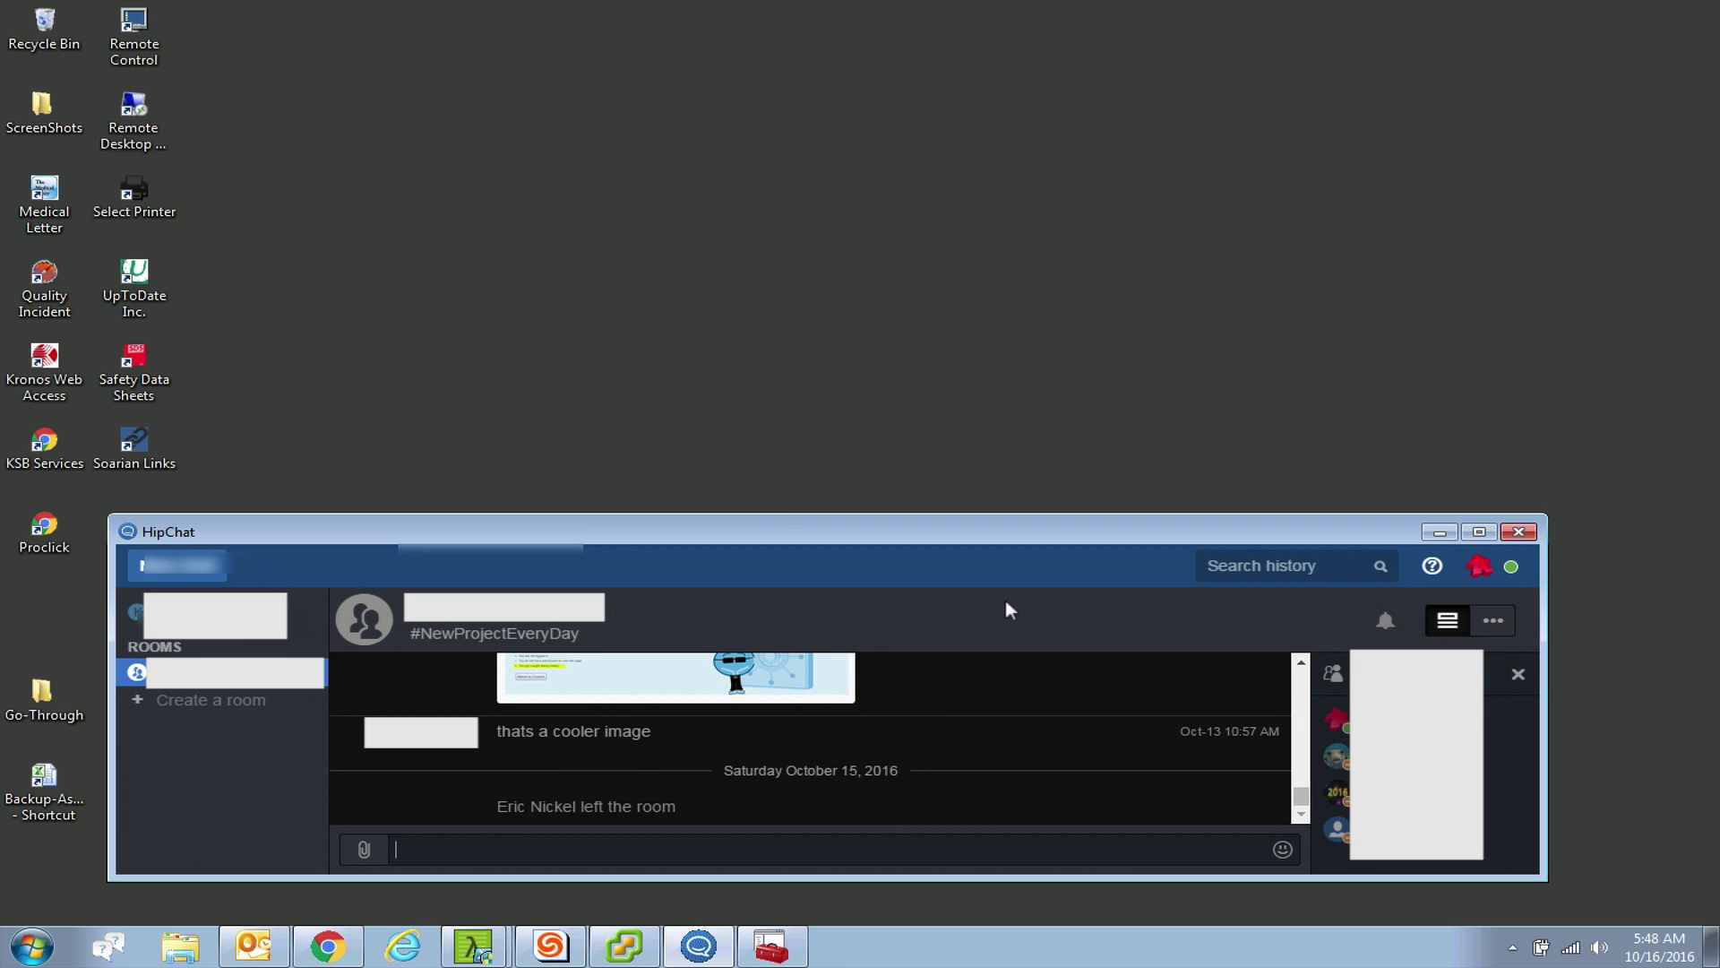
# Step: Minimize HipChat and restore Active Directory Users and Computers showing ksbhospital.com's OUs, nudging it upward
pyautogui.click(1438, 530)
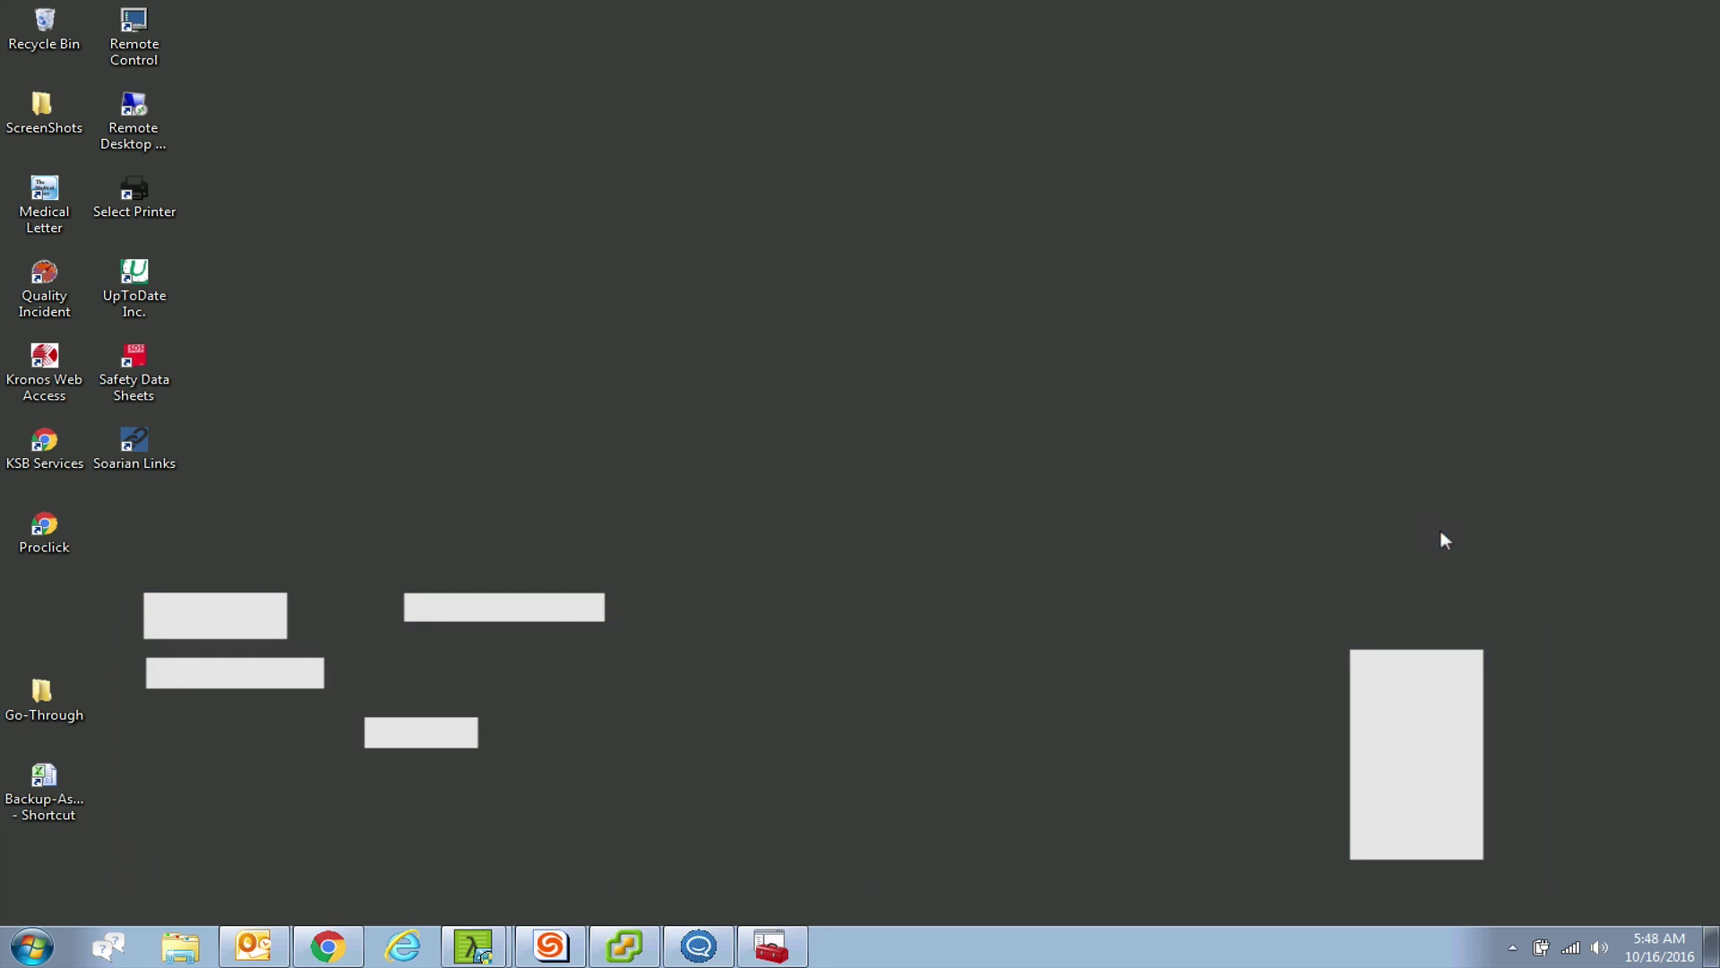
pyautogui.click(792, 946)
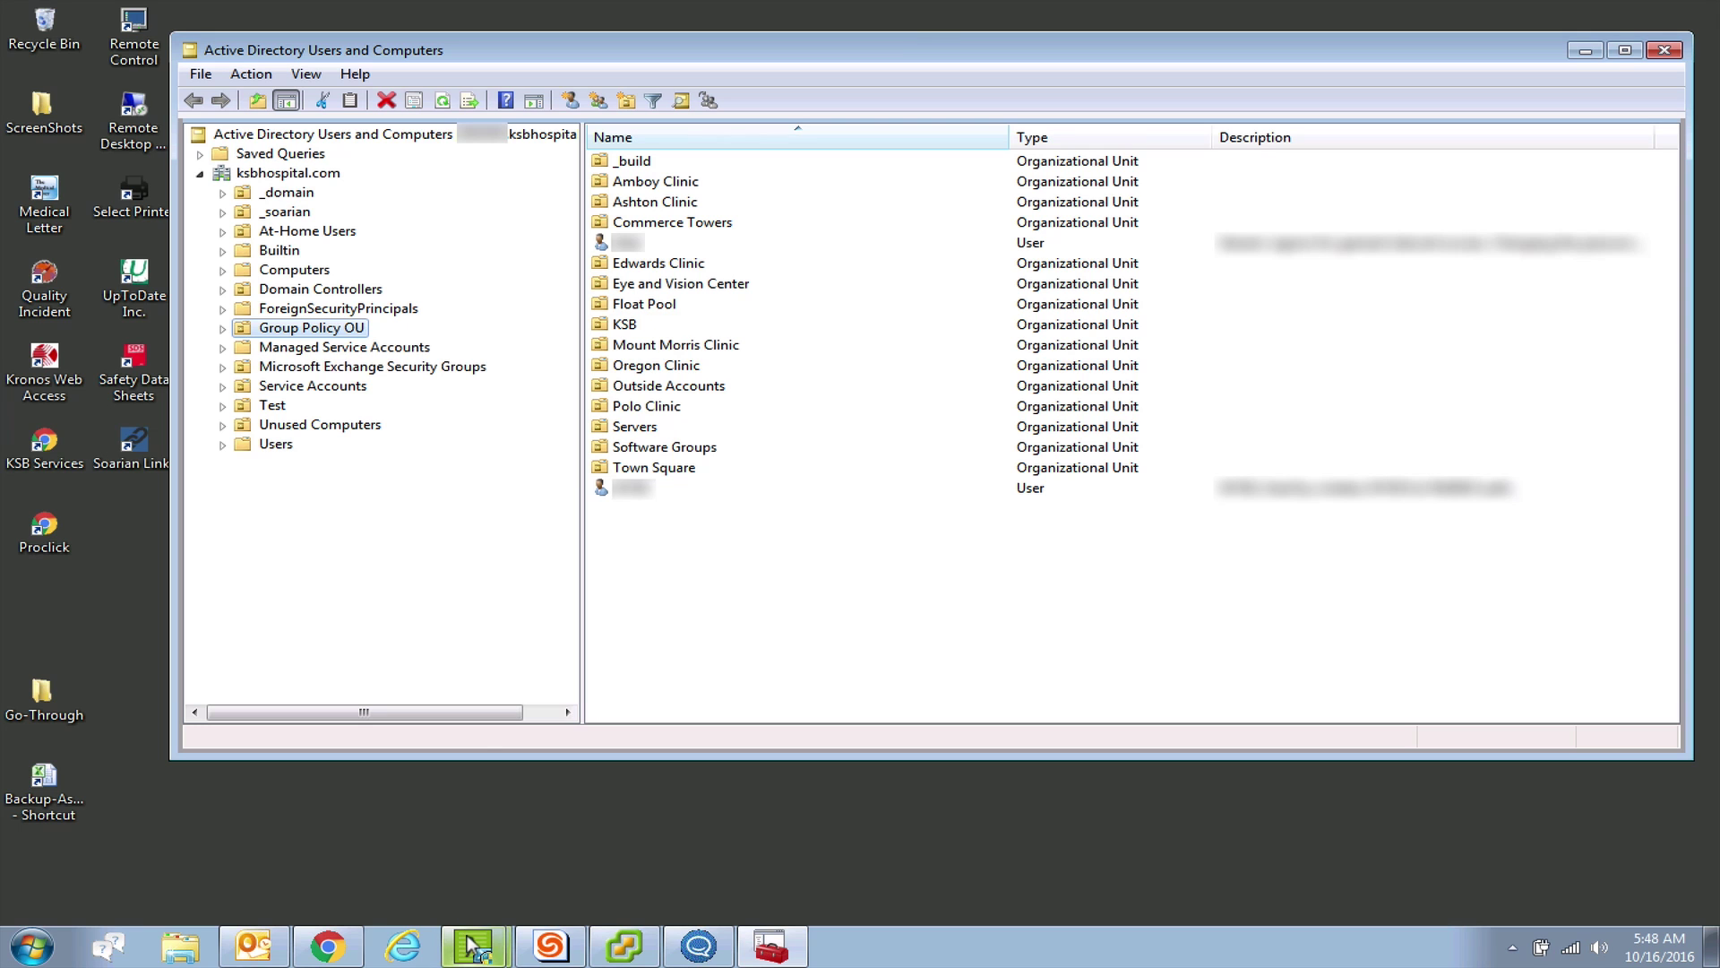
pyautogui.moveTo(464, 943)
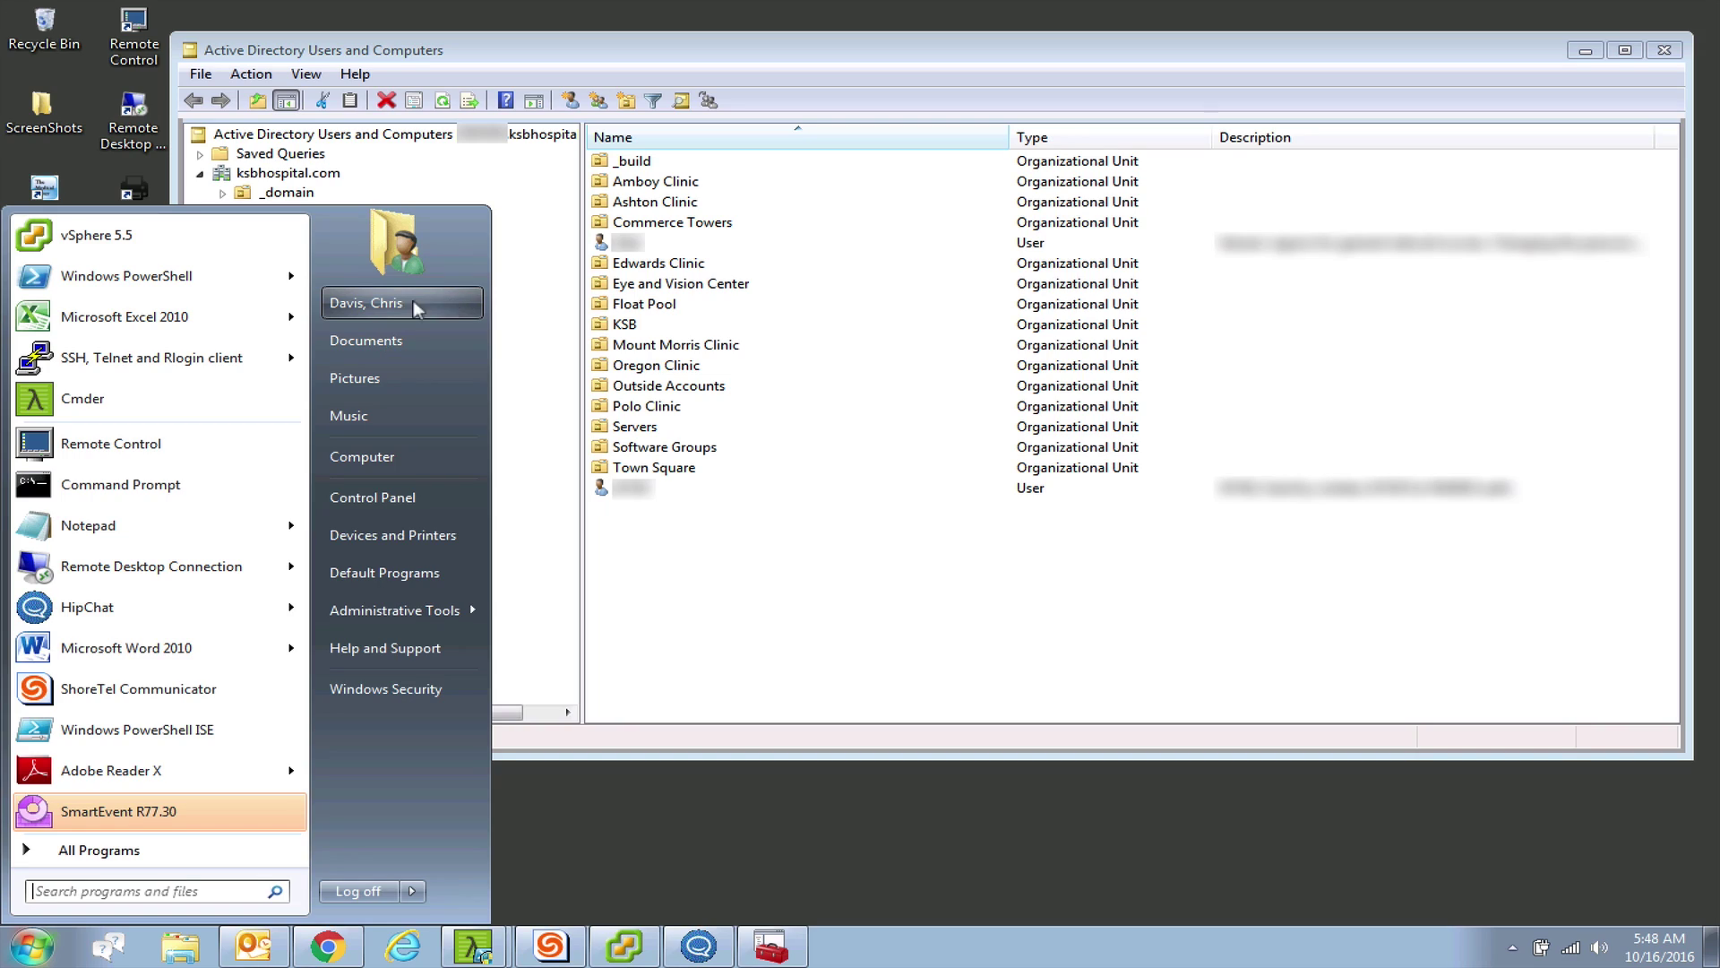
pyautogui.click(882, 675)
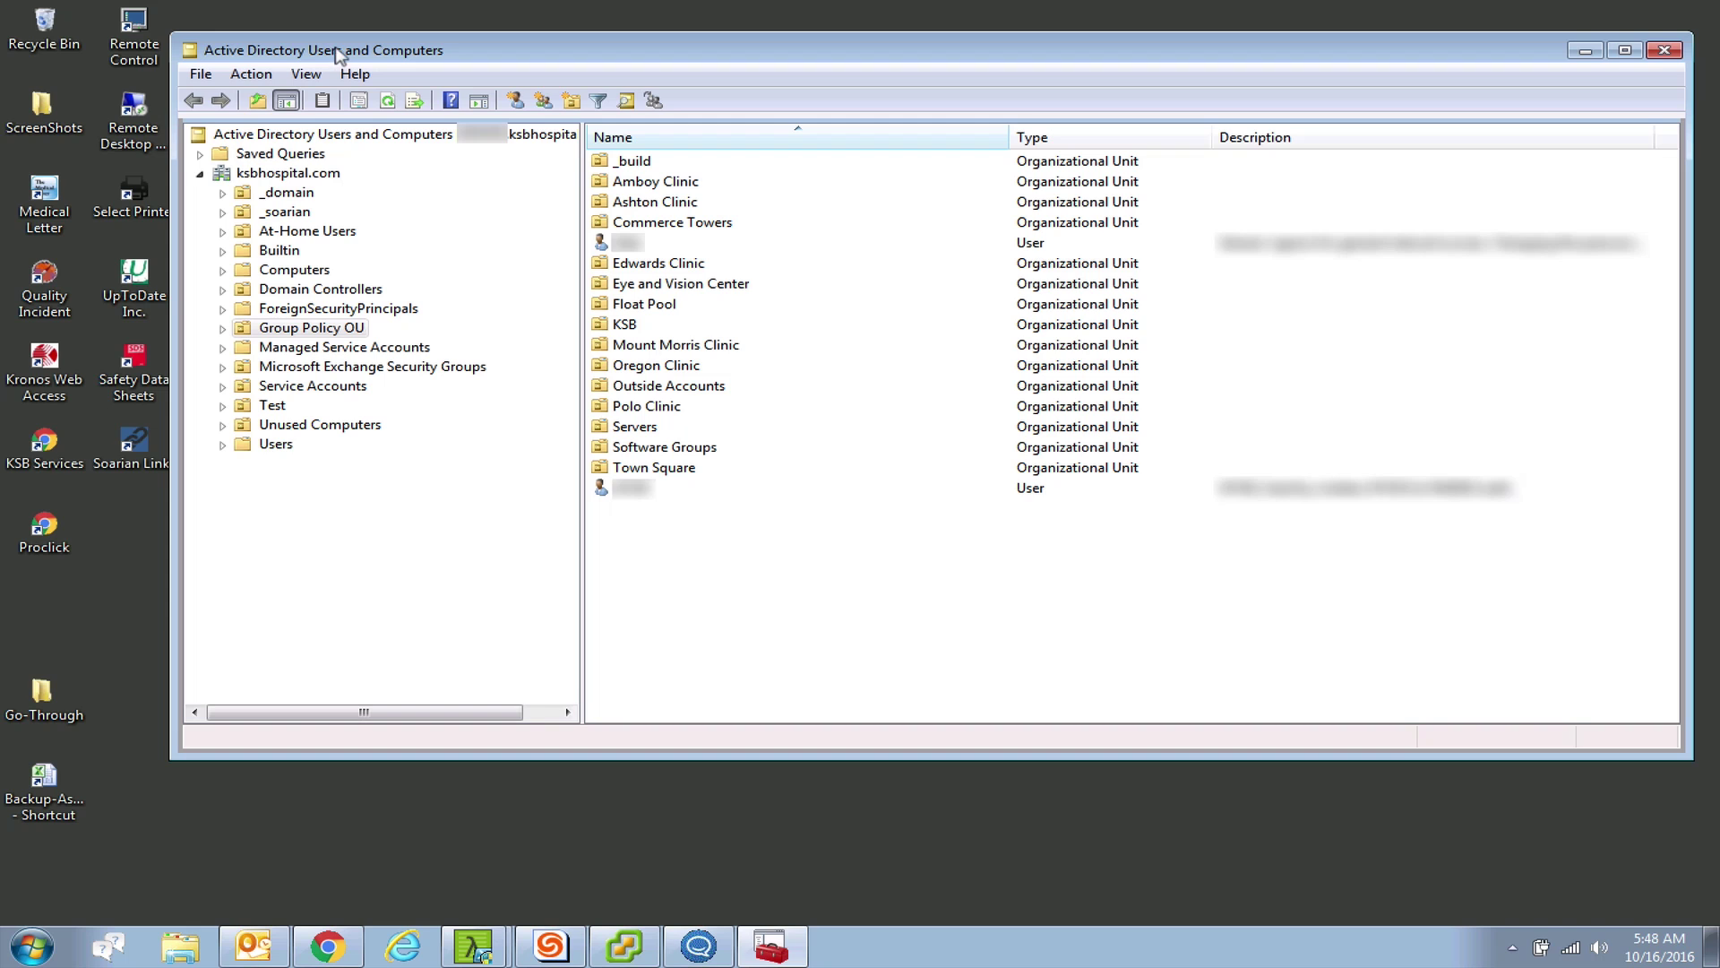
pyautogui.moveTo(338, 53); pyautogui.dragTo(345, 42)
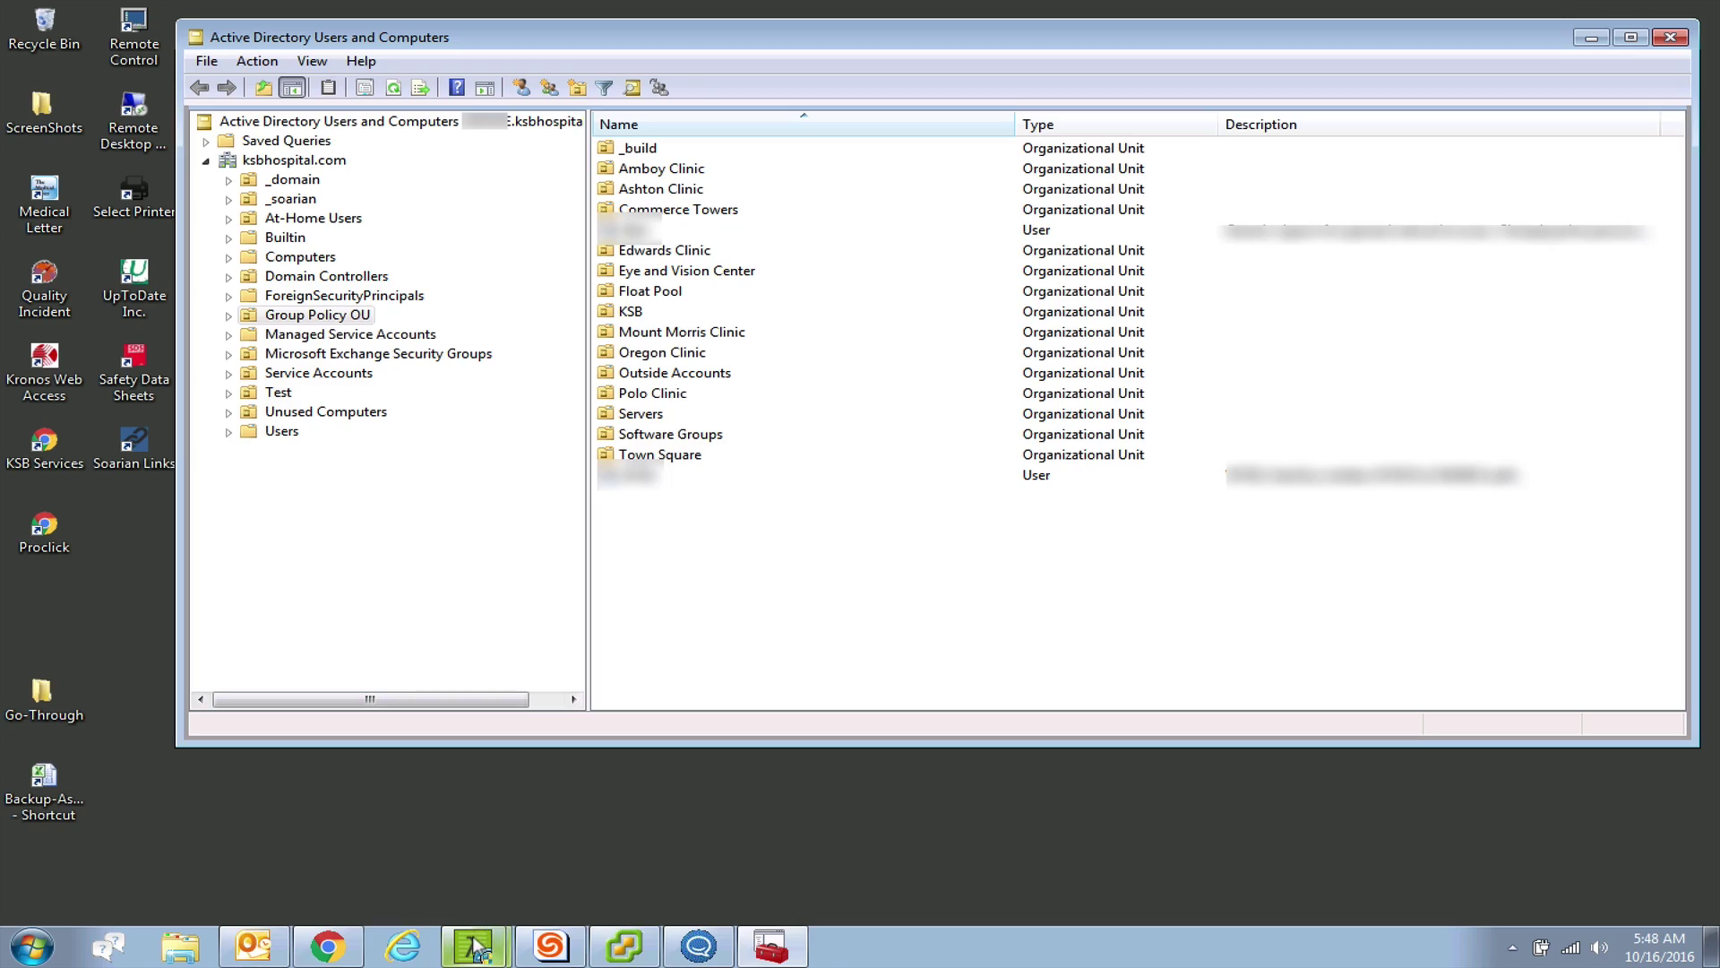
# Step: Bring the Cmder PowerShell console forward and close Active Directory Users and Computers
pyautogui.moveTo(475, 945)
pyautogui.click(476, 858)
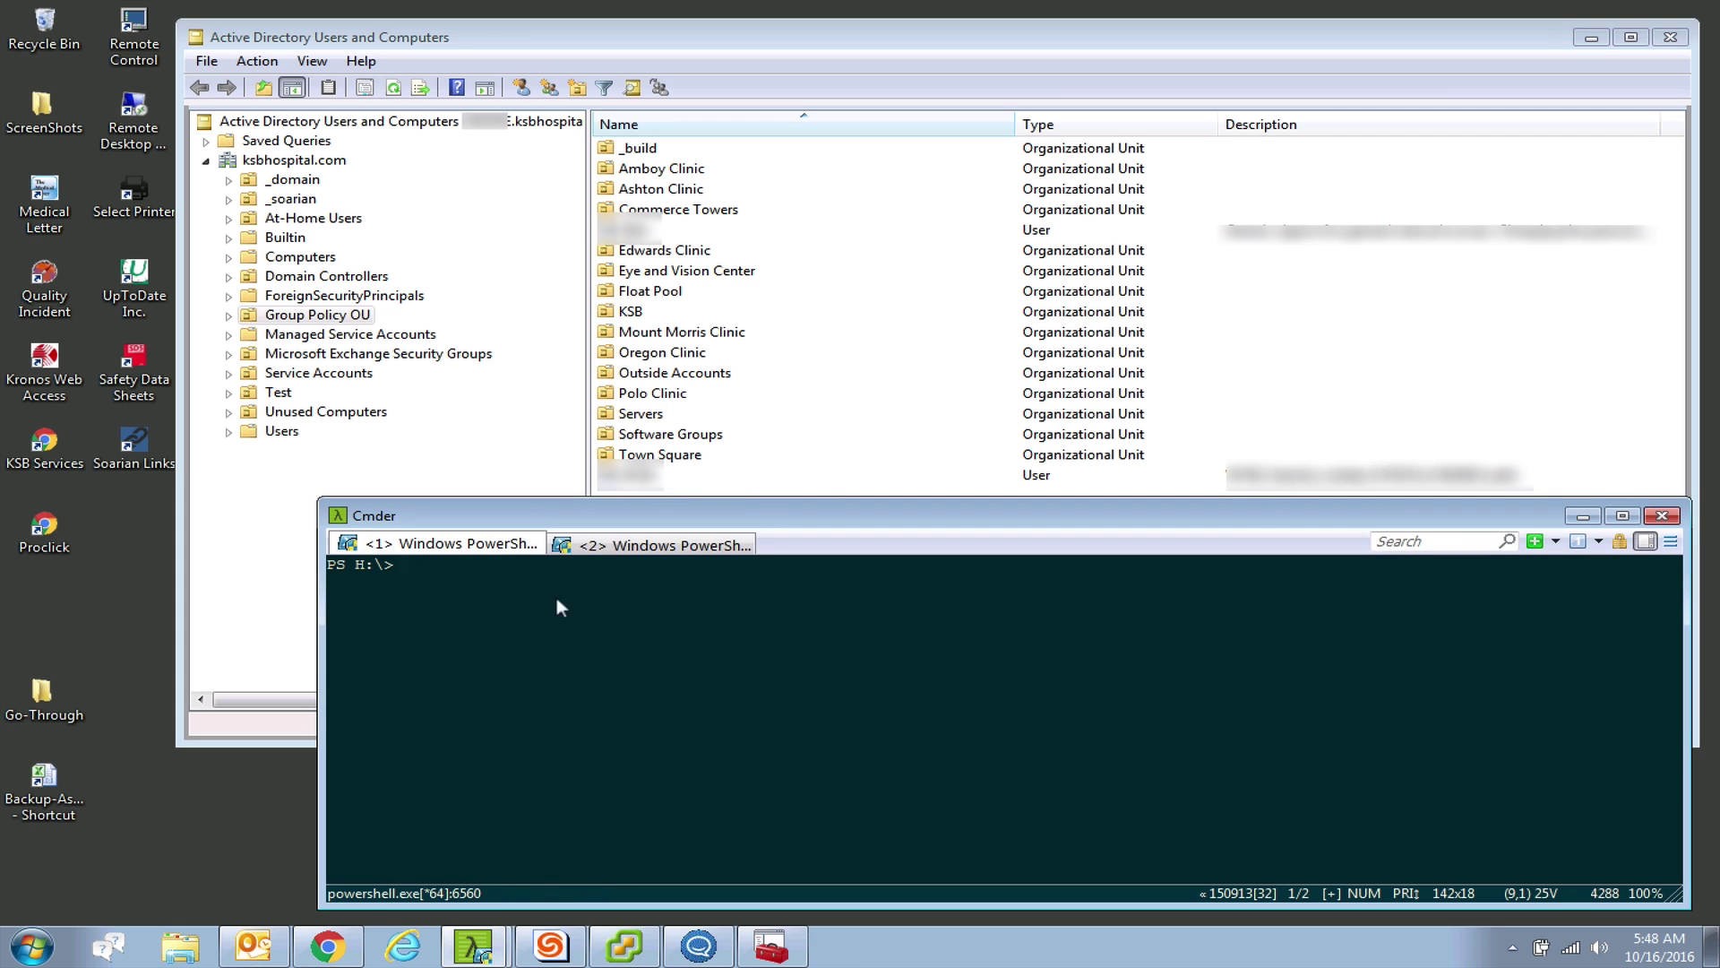
pyautogui.click(1670, 37)
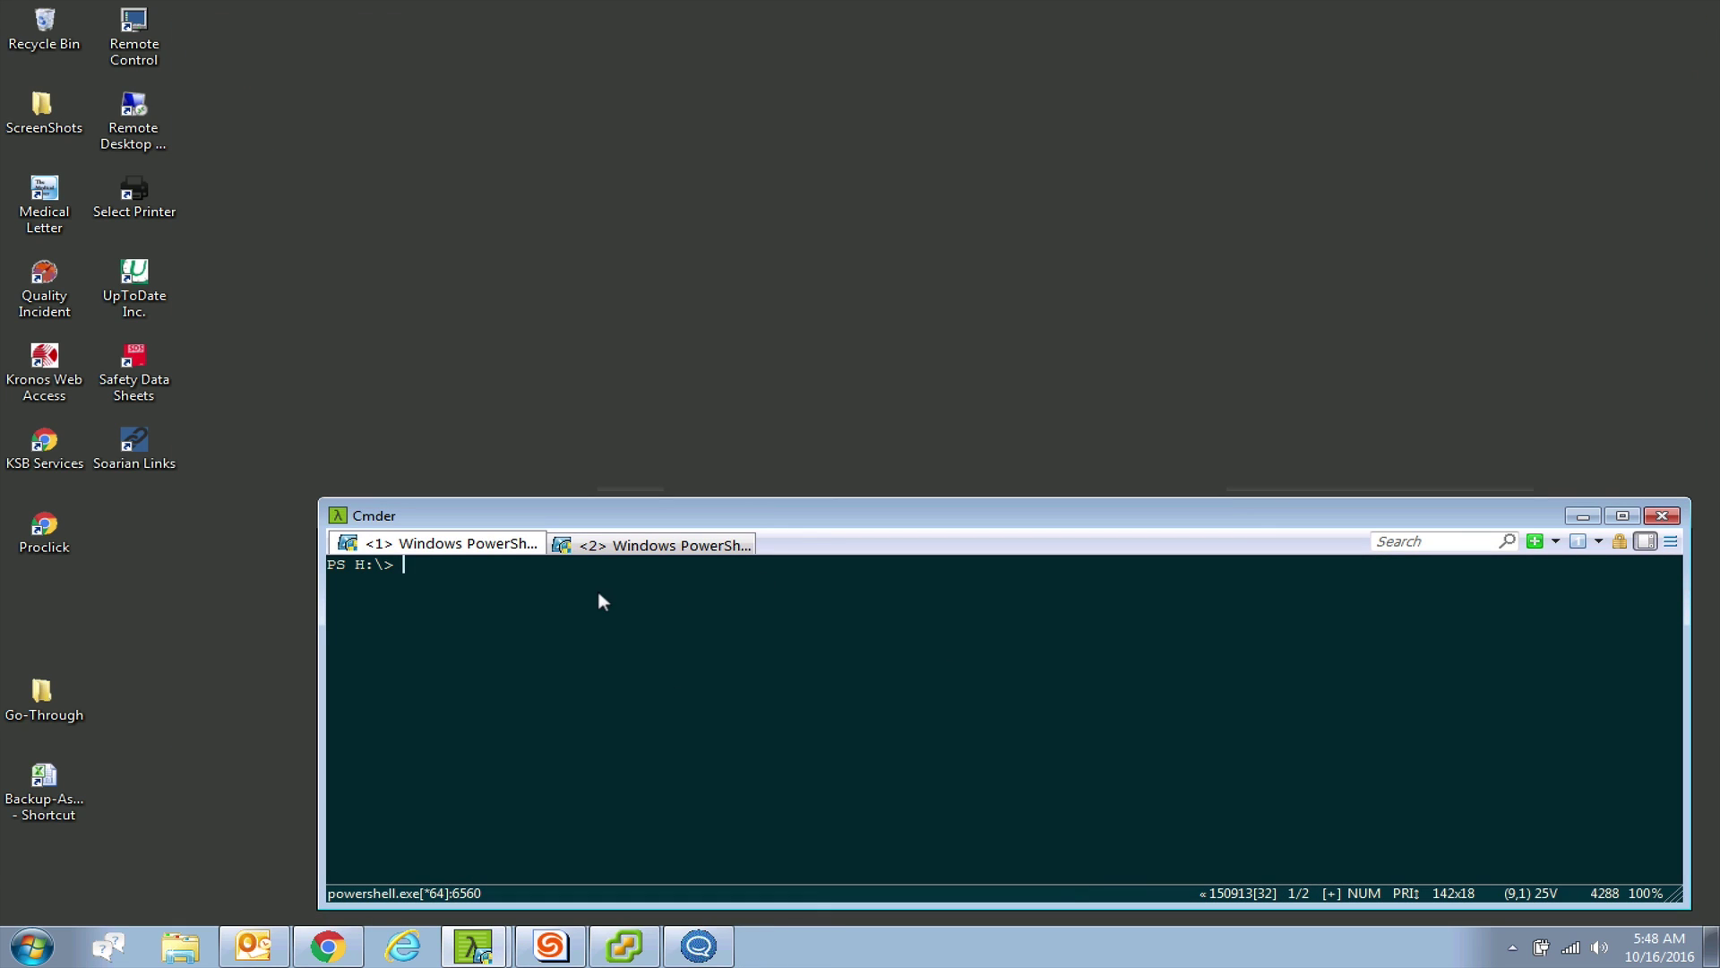
# Step: Run dsa, dhspmgmt.msc and dnsmgmt.msc from Cmder, closing each console after it opens
pyautogui.write('dsa')
pyautogui.press('Return')
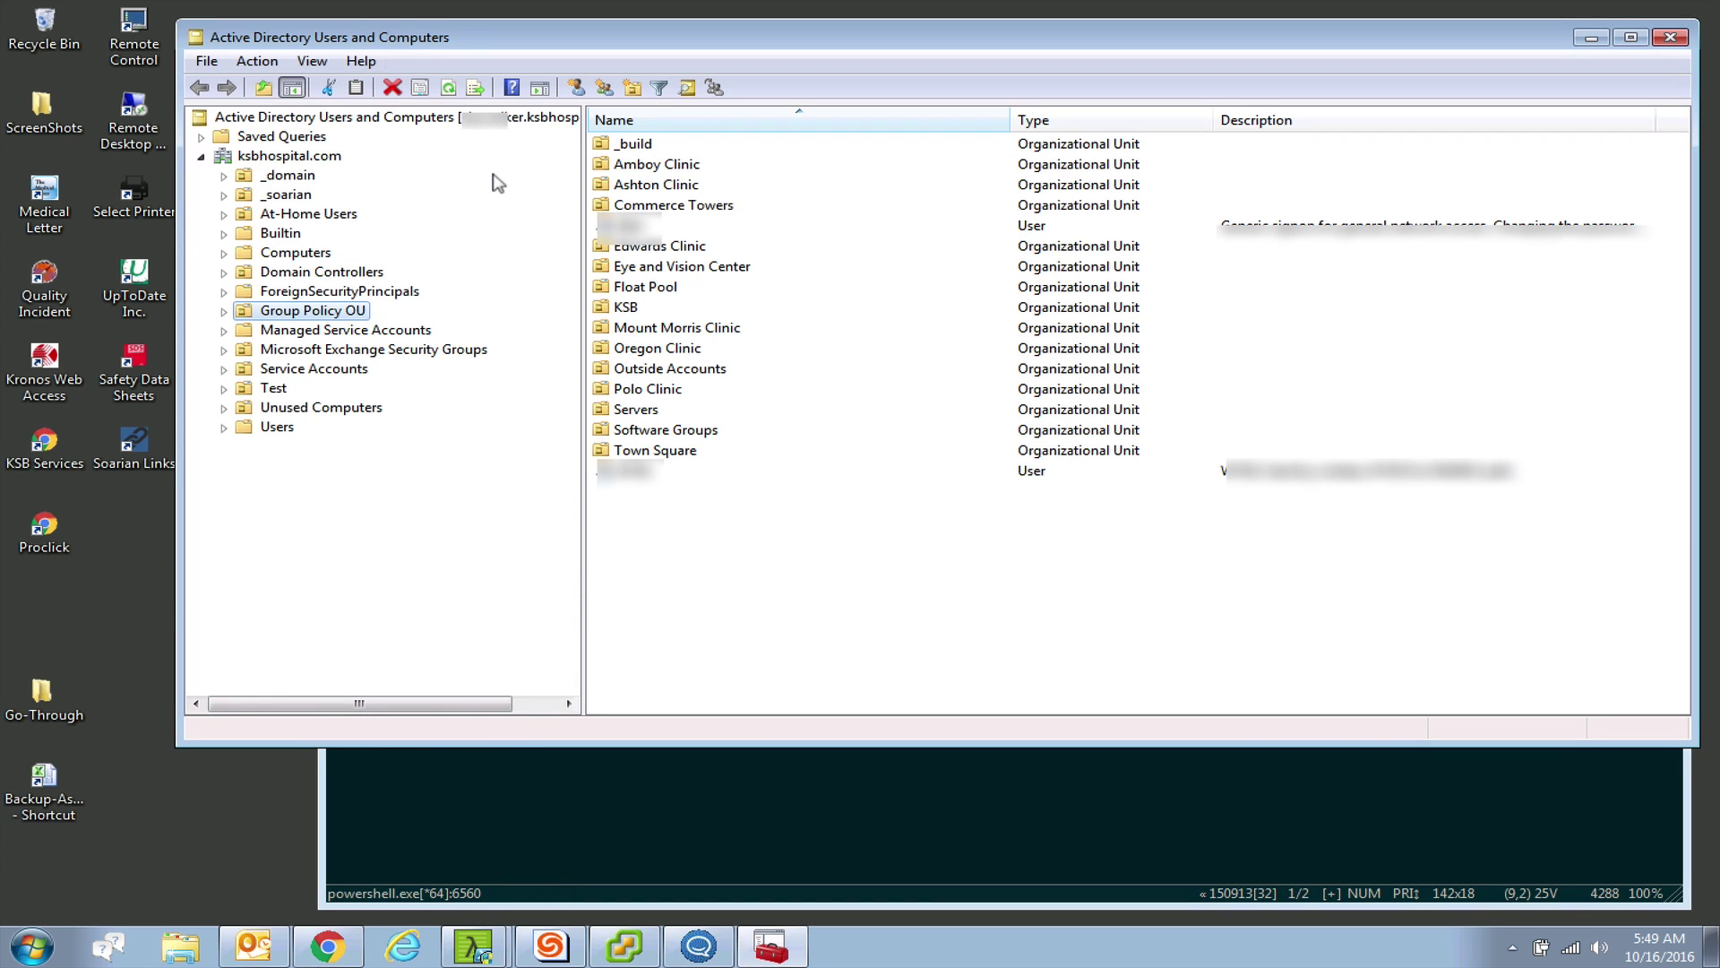
pyautogui.click(1670, 37)
pyautogui.write('dhs')
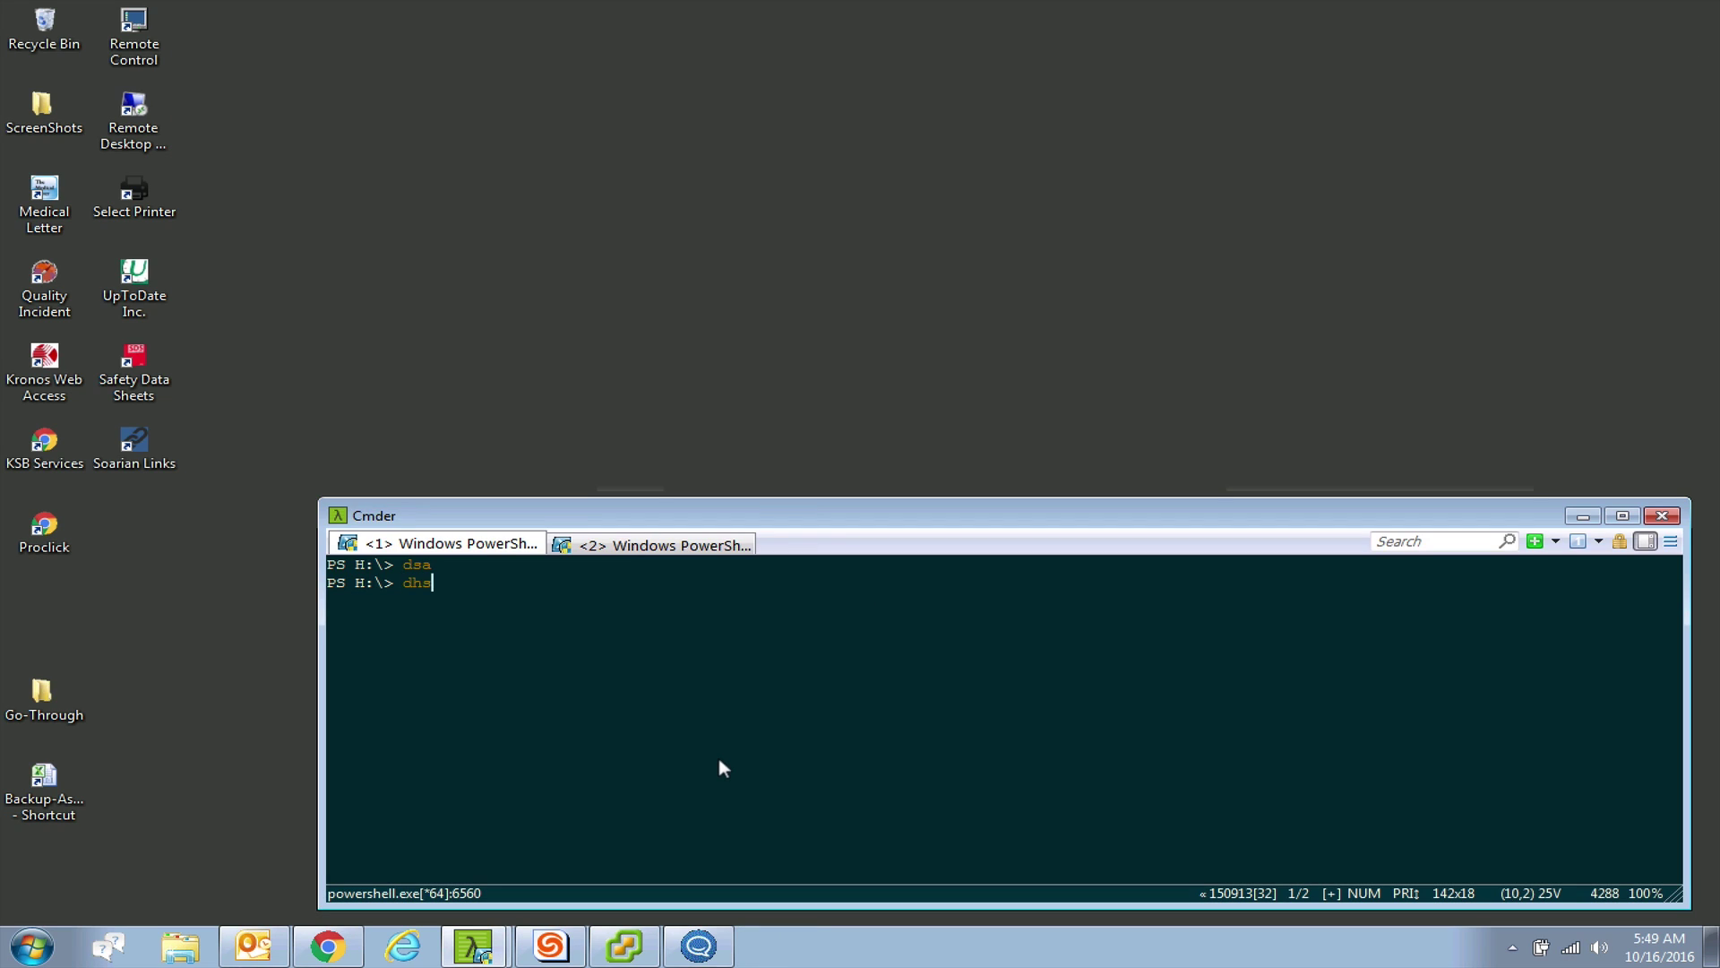
pyautogui.press('BackSpace')
pyautogui.write('cpmgmt.msc')
pyautogui.press('Return')
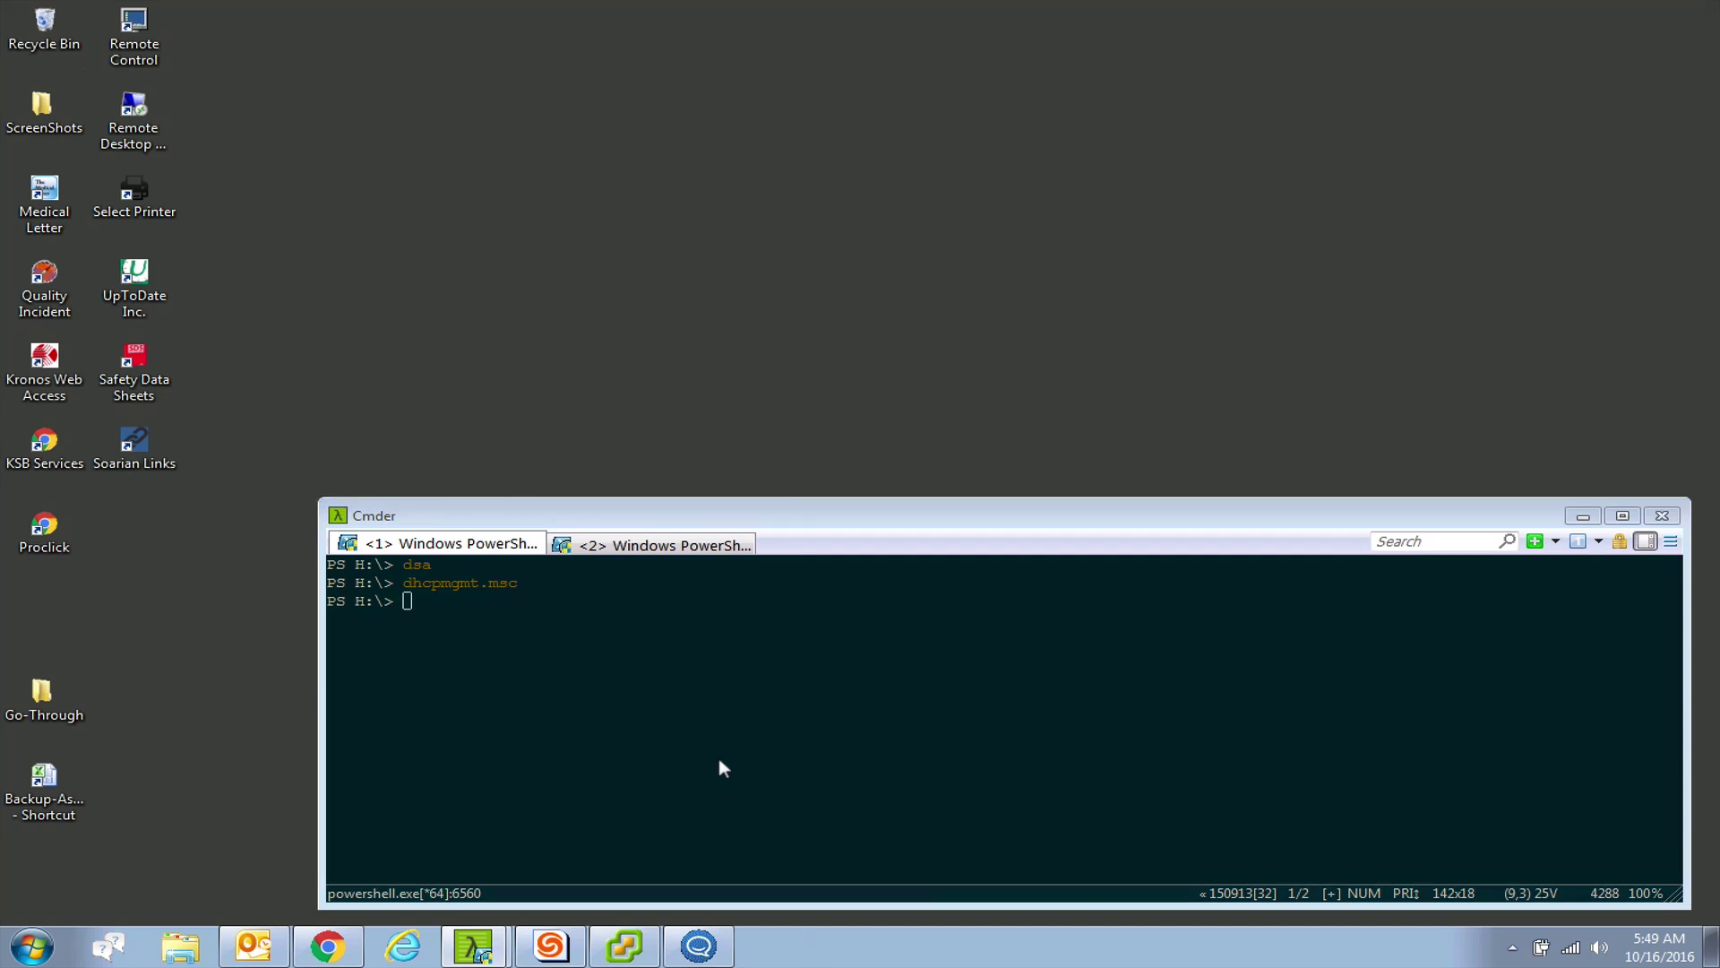
pyautogui.click(766, 91)
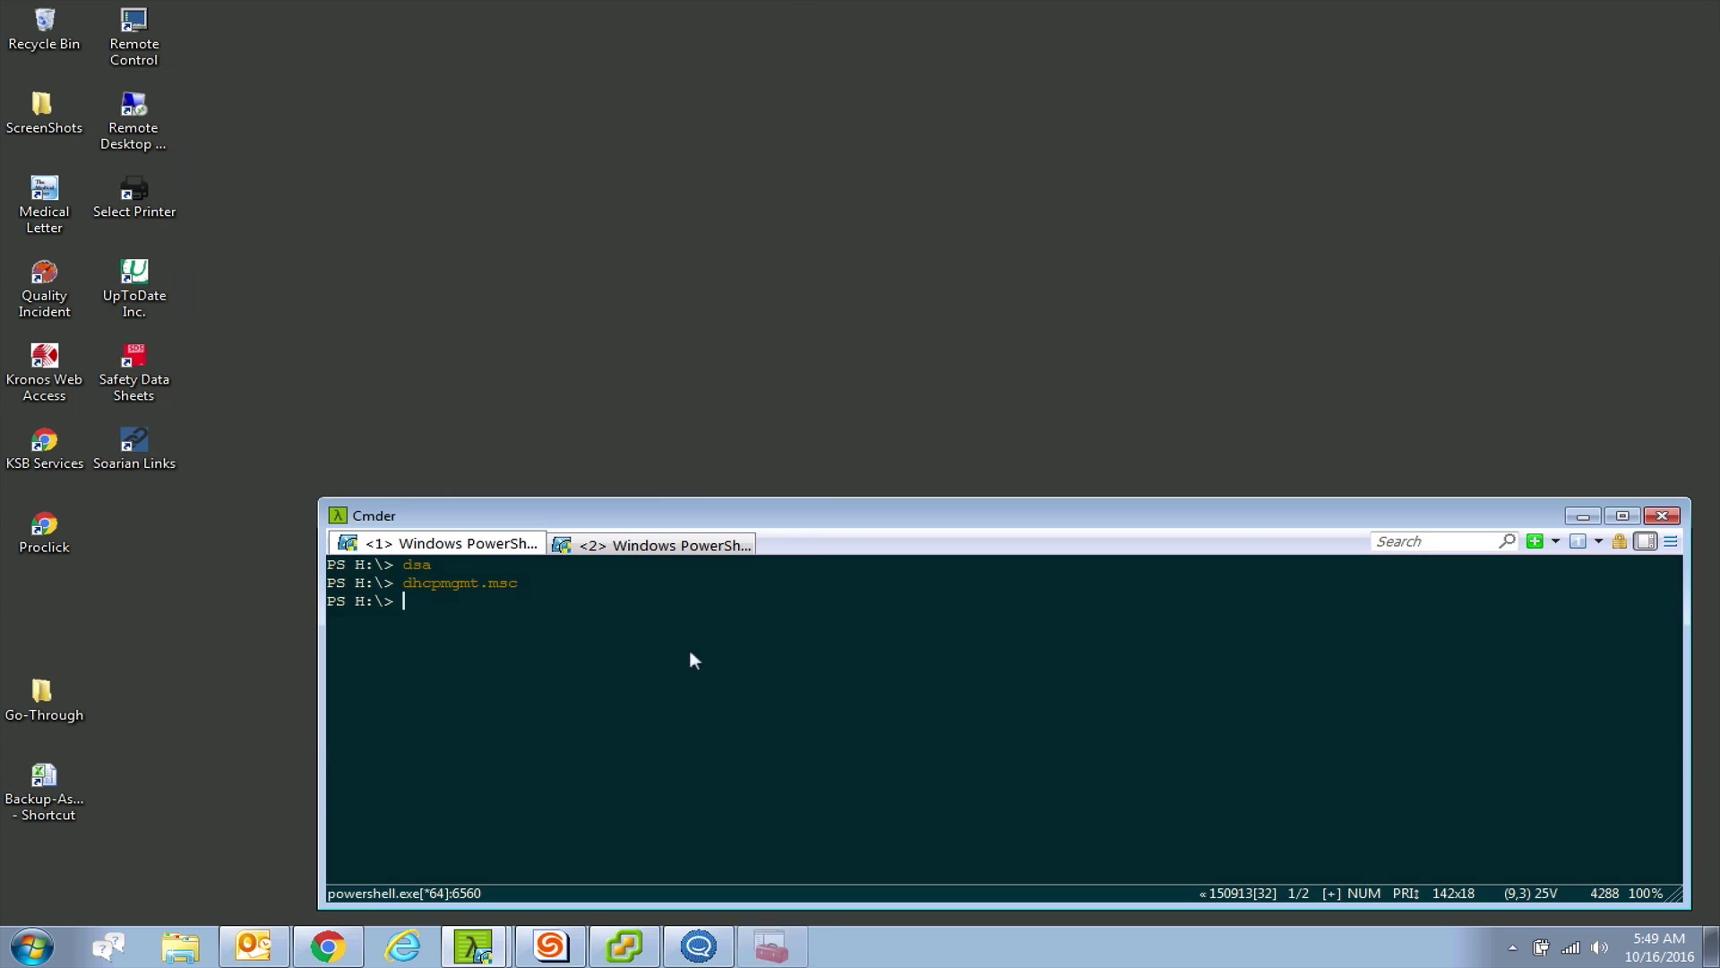
pyautogui.write('dnsm')
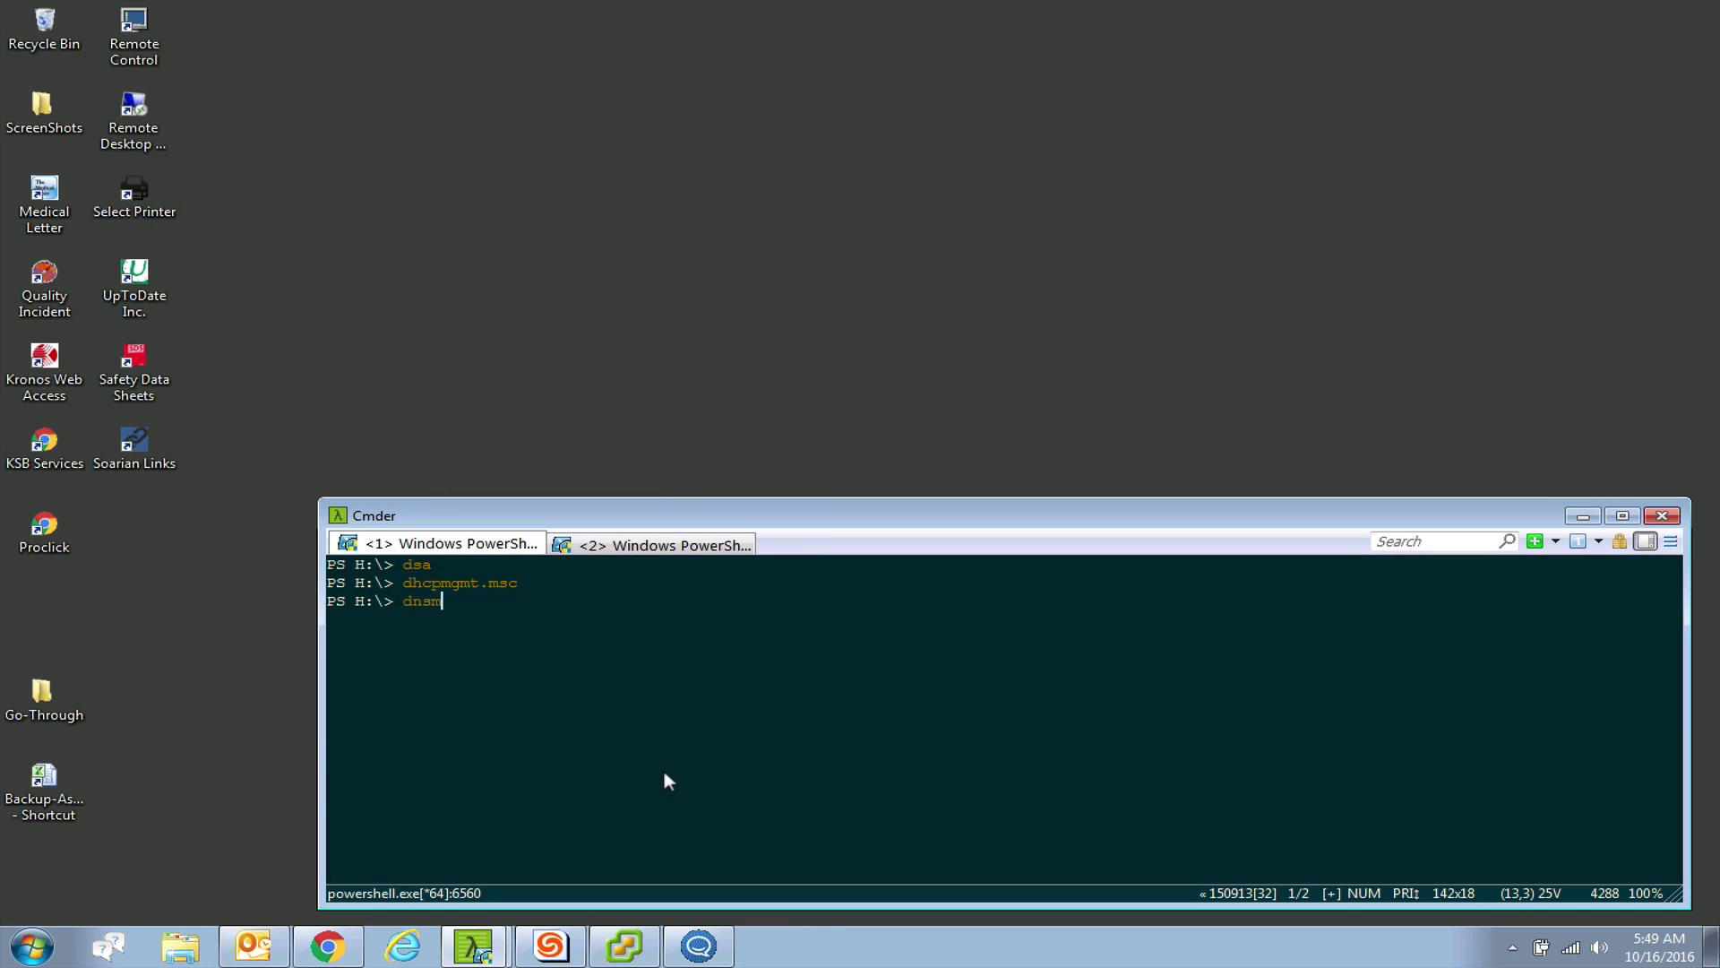
pyautogui.write('gmt.msc')
pyautogui.press('Return')
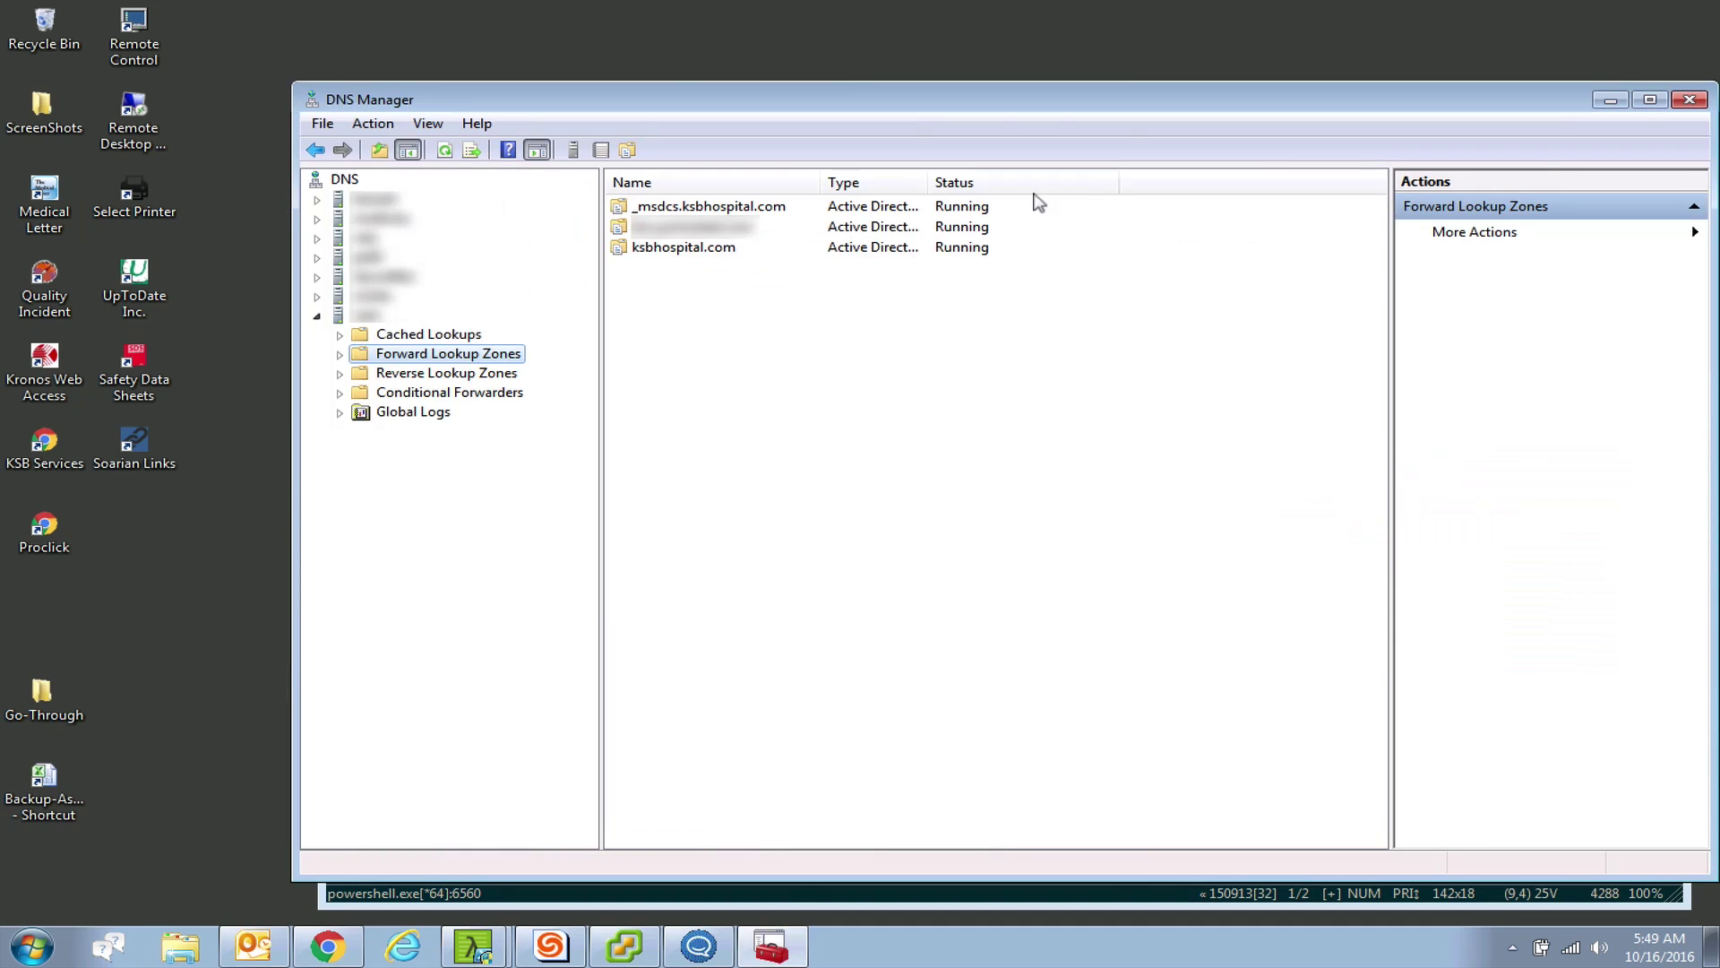
pyautogui.doubleClick(316, 103)
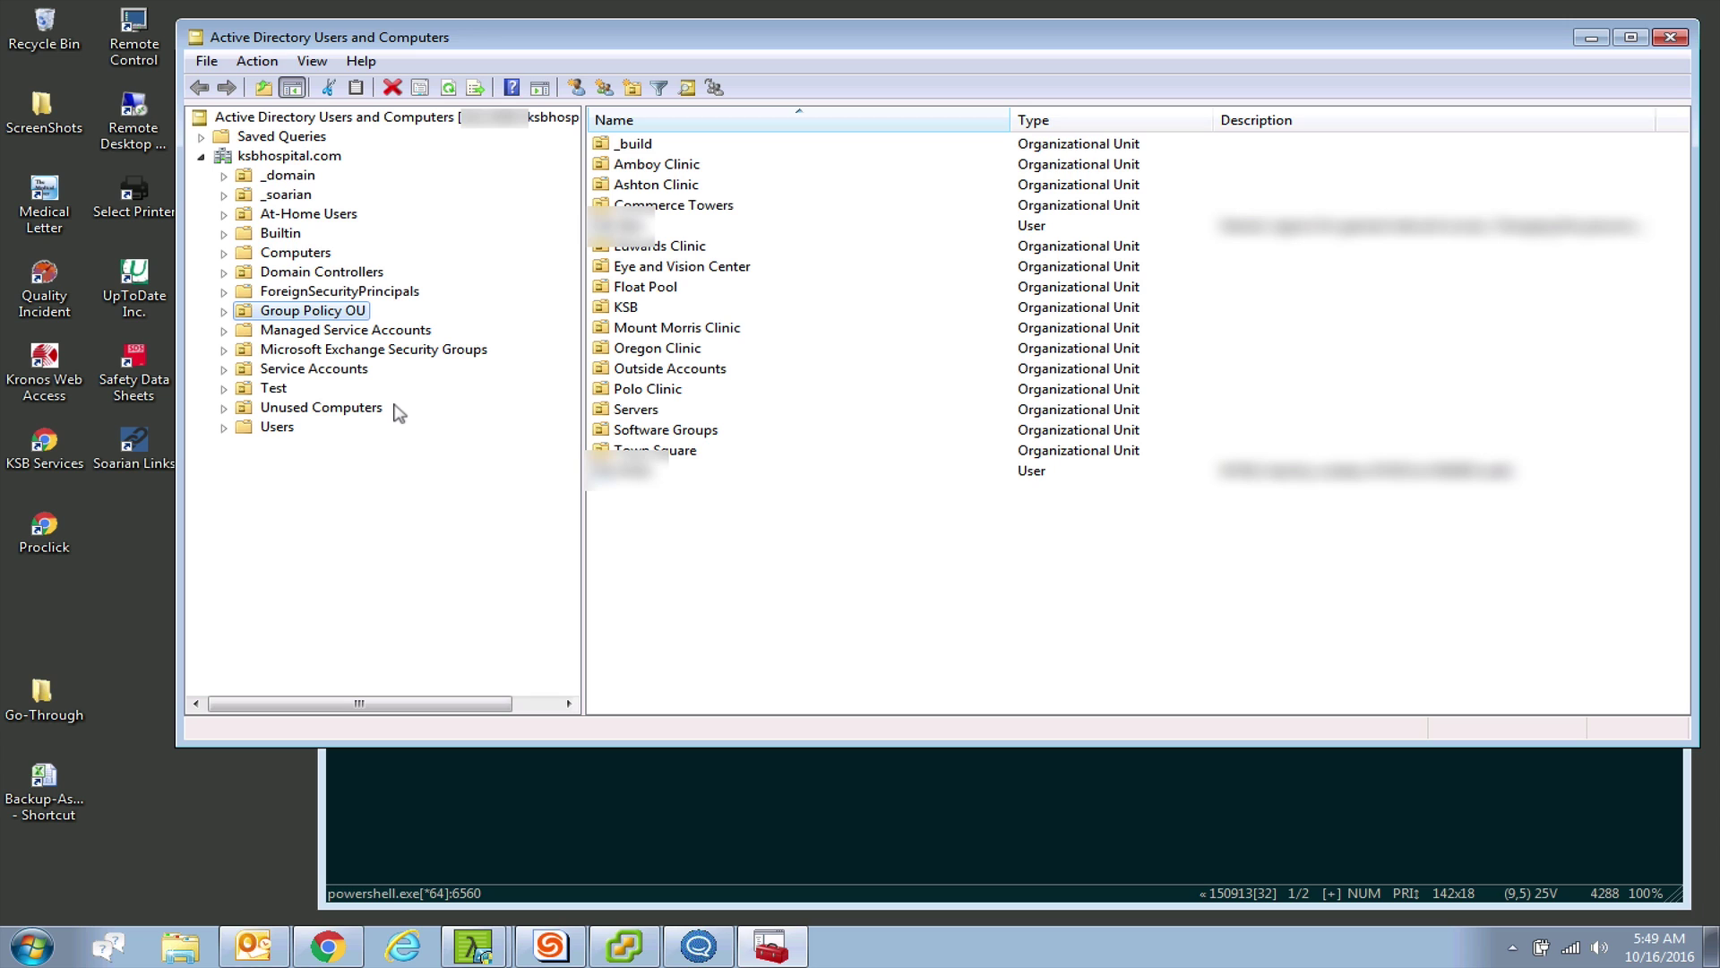
# Step: Expand Group Policy OU, list the Servers OU contents, then minimize the window
pyautogui.click(223, 312)
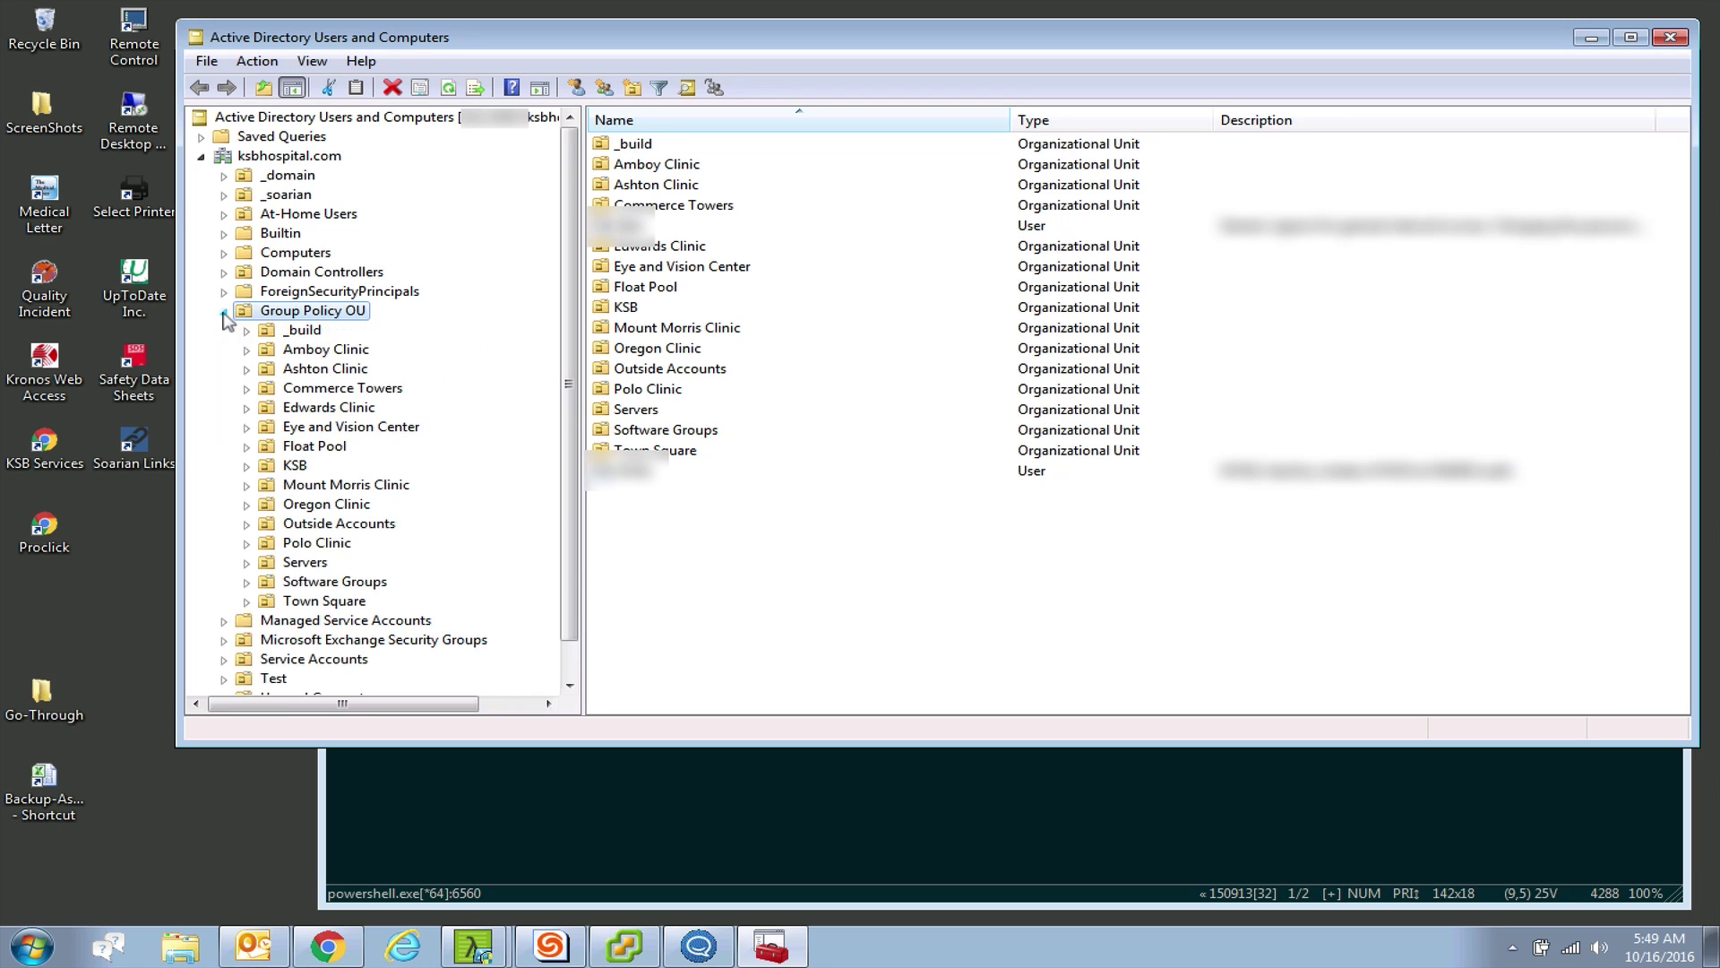
pyautogui.click(302, 562)
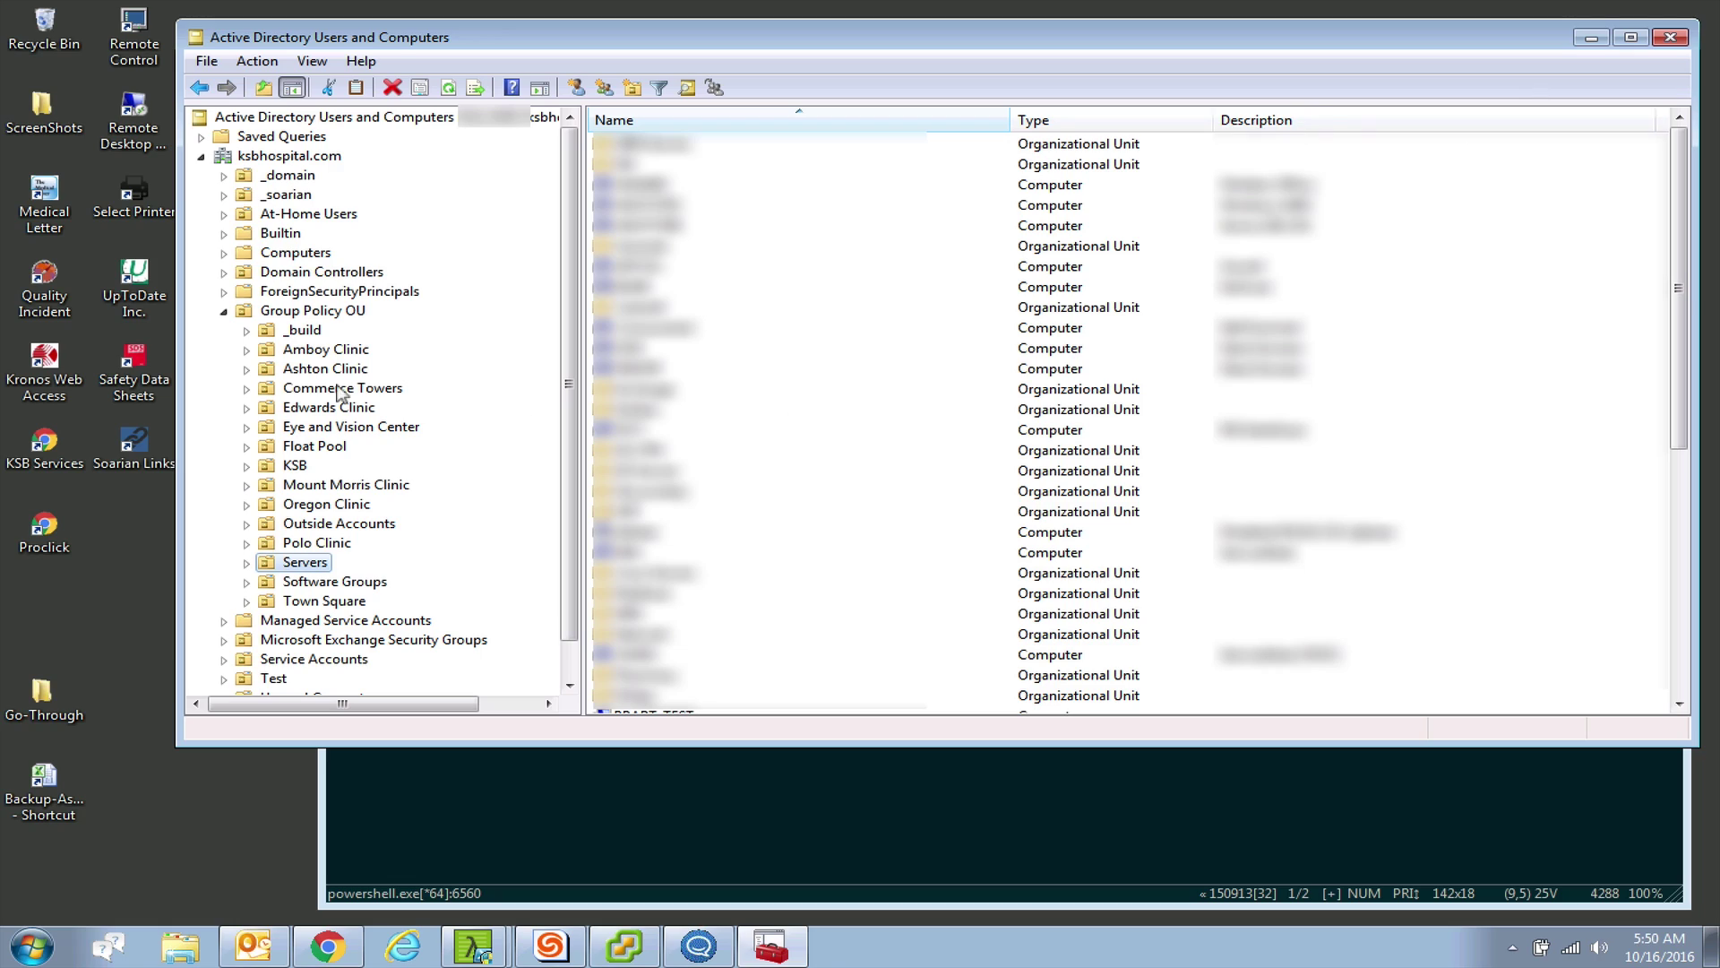
pyautogui.click(1592, 39)
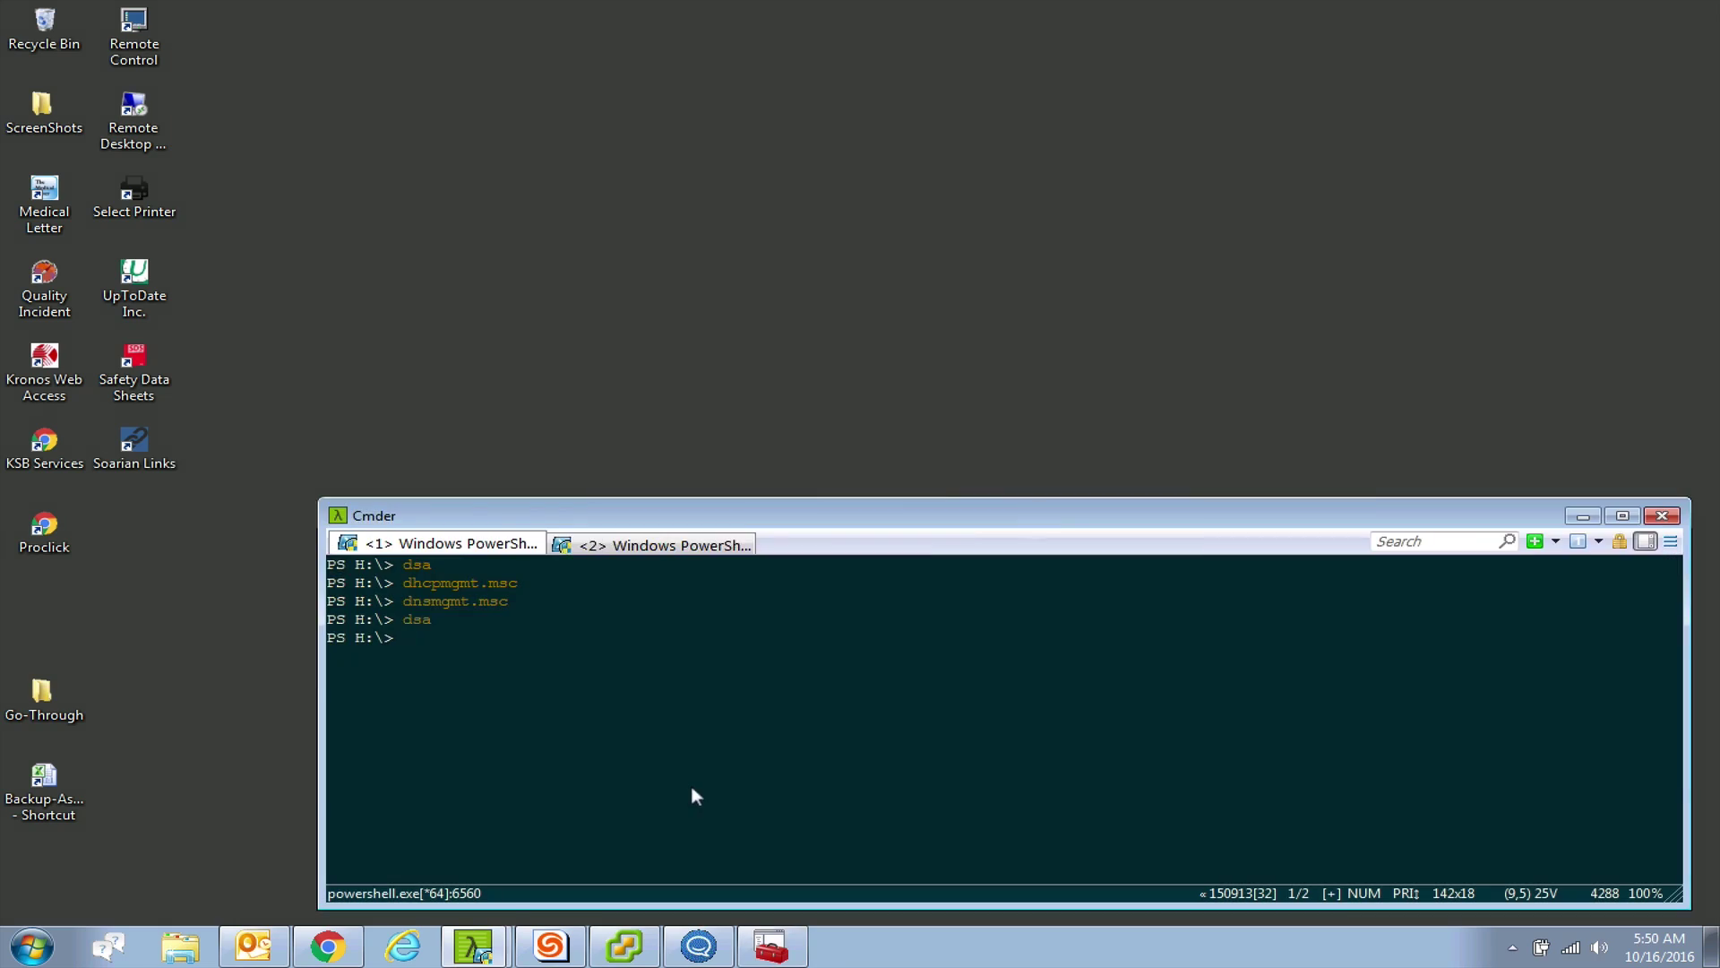
# Step: Type Get-QADComputer -SearchRoot for the group policy ou/servers path, checking the OU in ADUC
pyautogui.write('get-qadcom')
pyautogui.press('Tab')
pyautogui.write('-Sear')
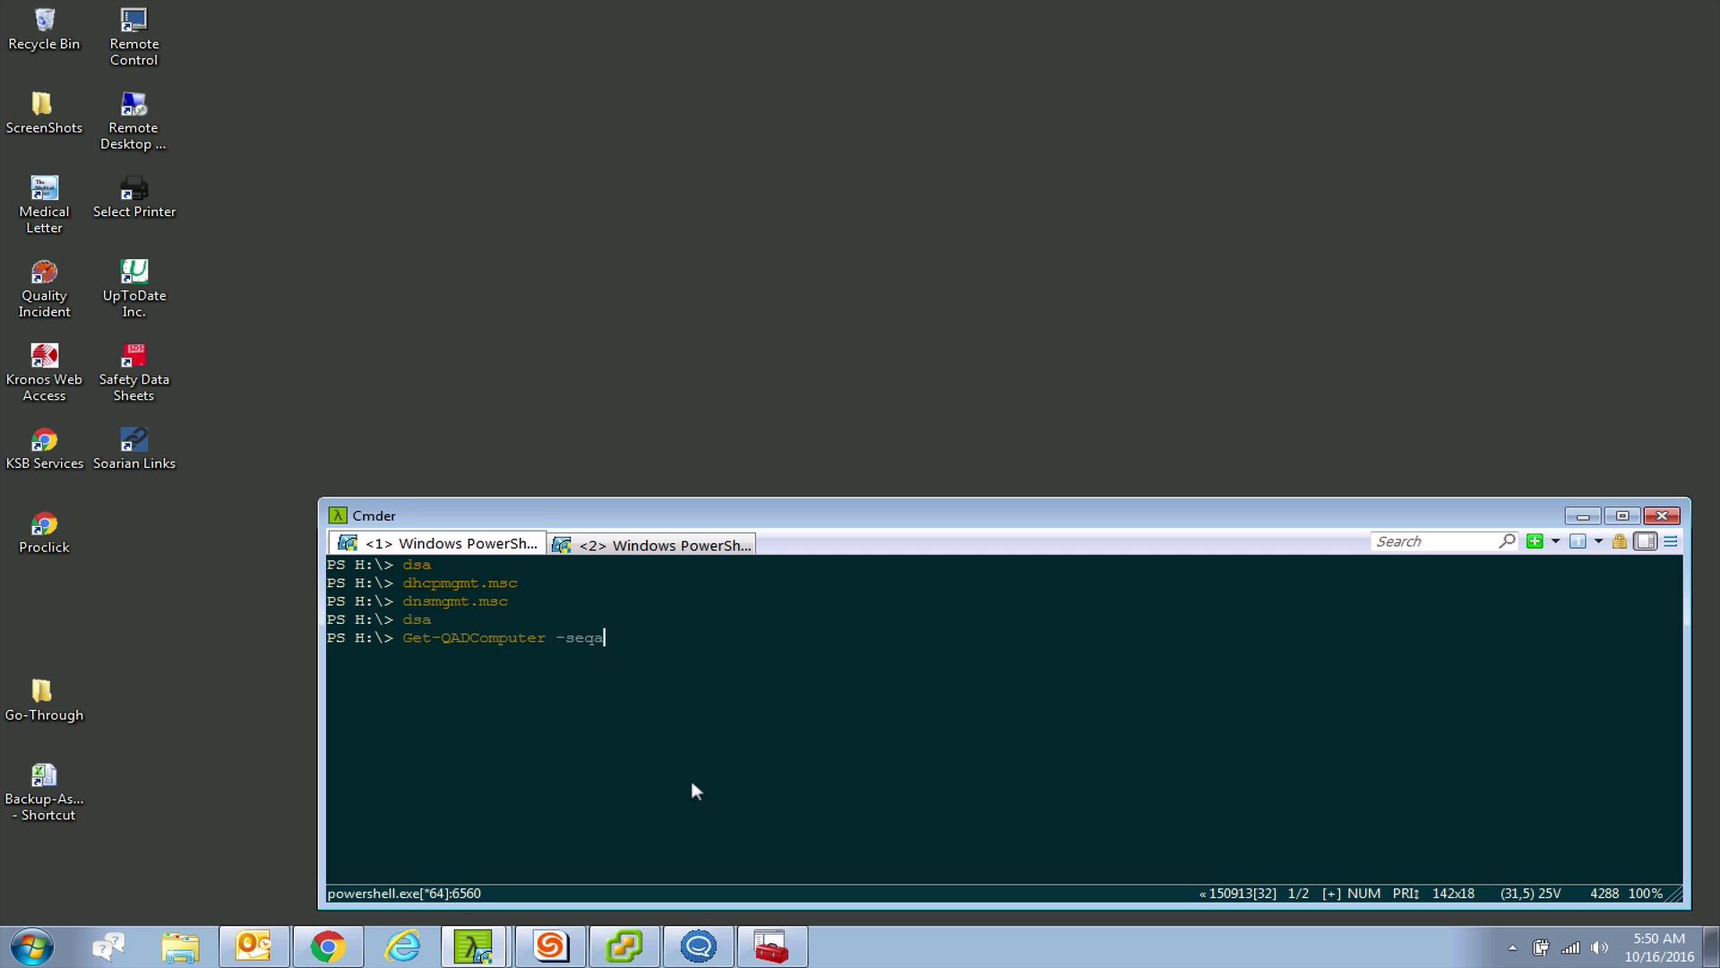
pyautogui.press('Tab')
pyautogui.write('"')
pyautogui.click(770, 946)
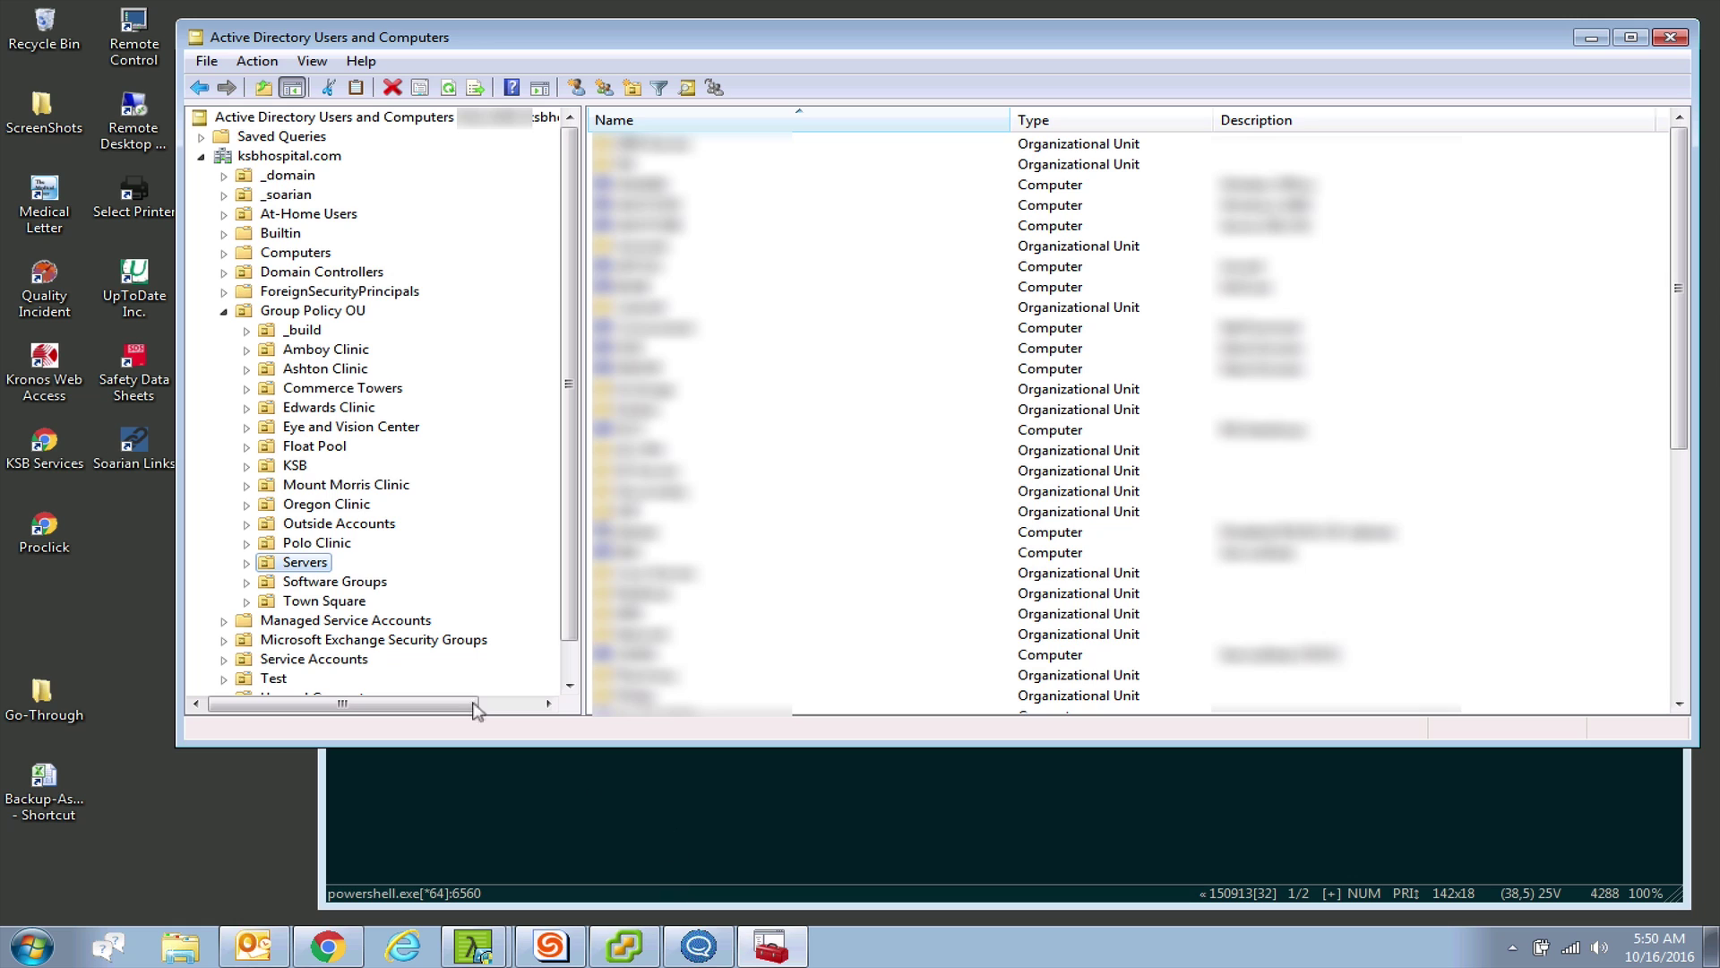
pyautogui.click(685, 824)
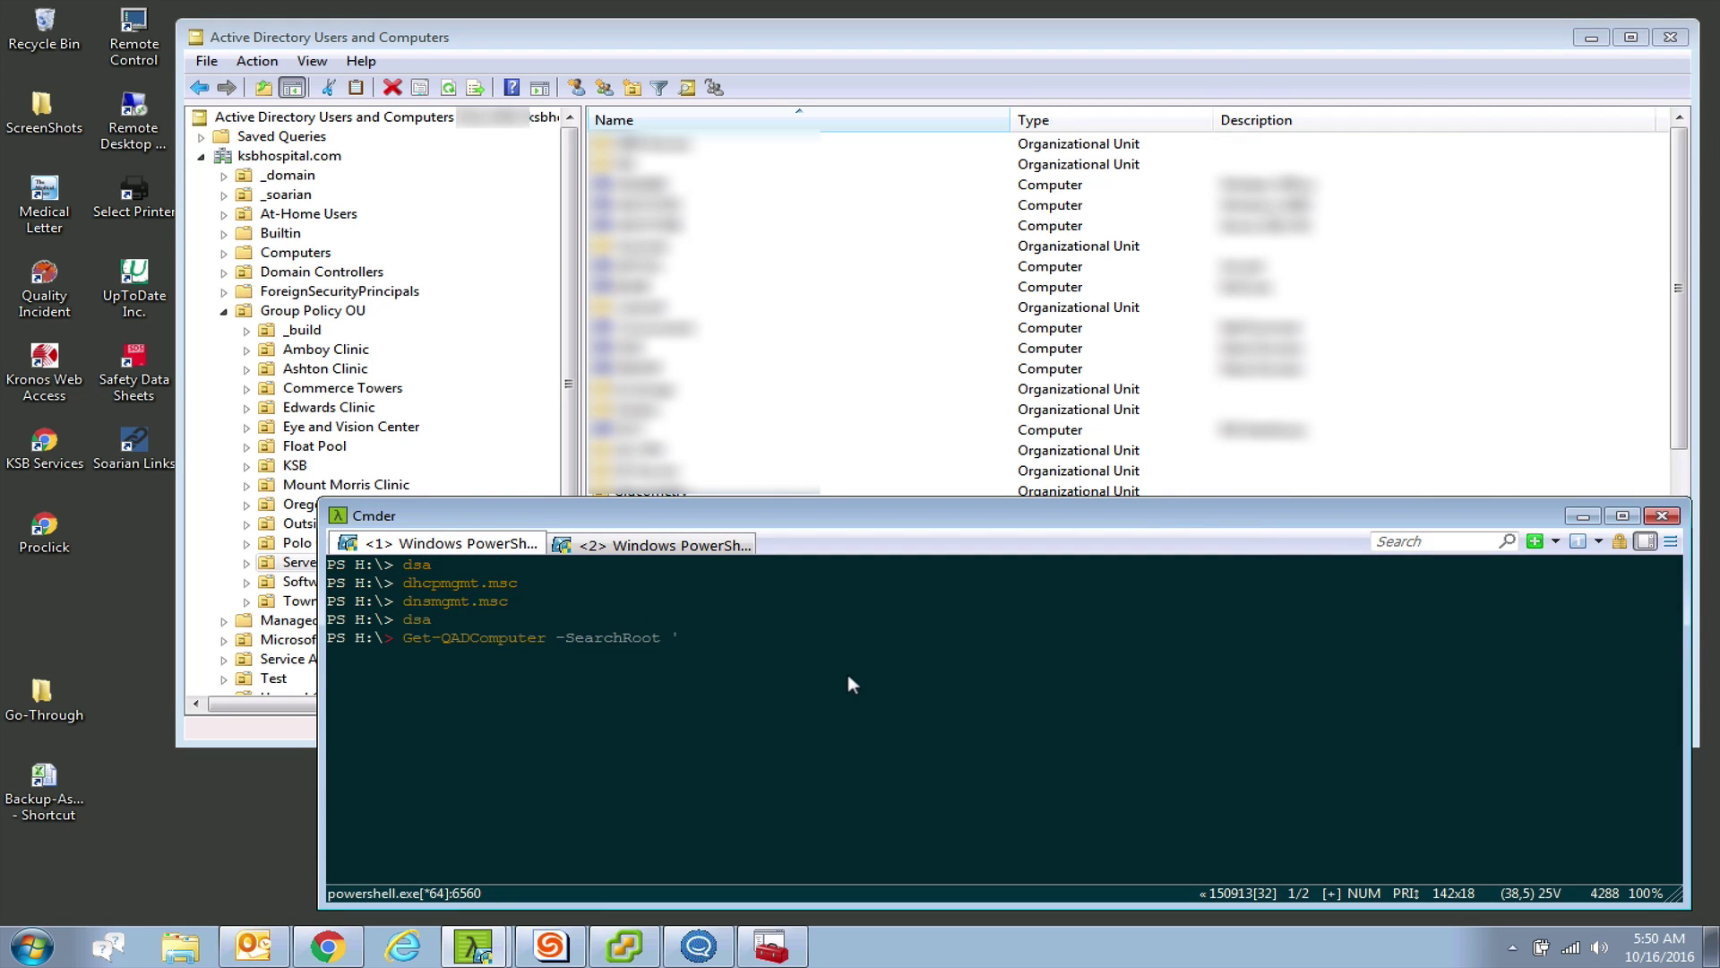
pyautogui.write("bhospital.com/group policy ou/servers'")
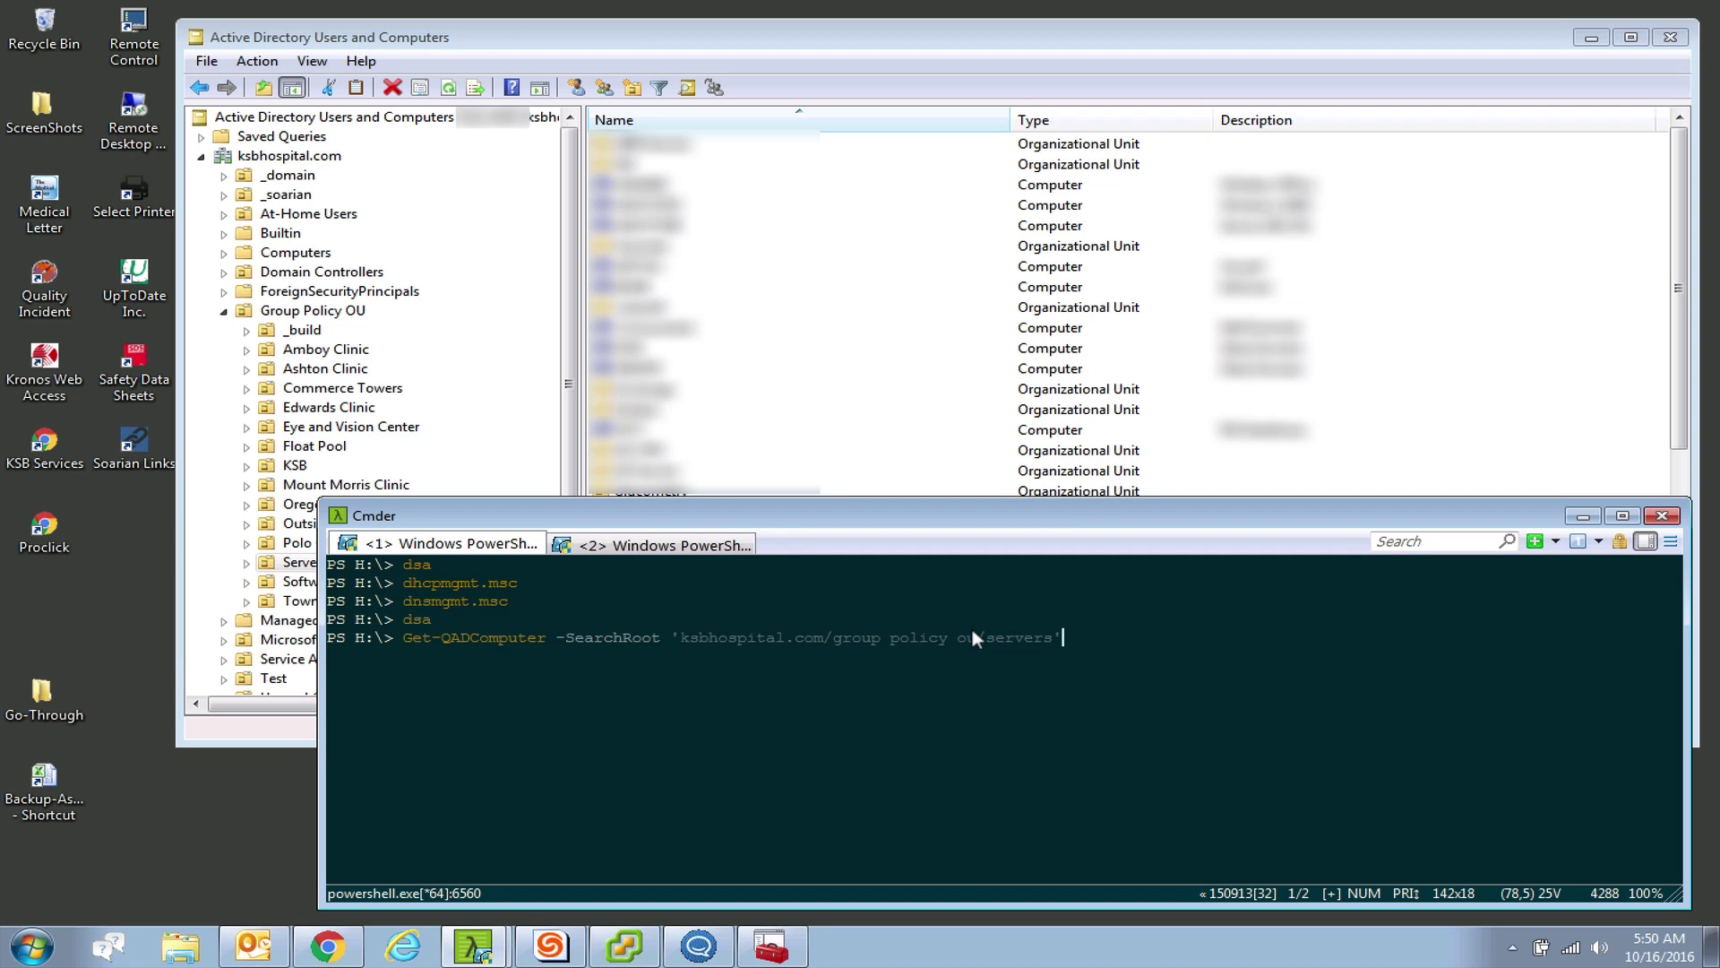
# Step: Prefix the command with '$Servers =' to store the results, then run ($Servers).count
pyautogui.press('Left')
pyautogui.press('Left')
pyautogui.press('Left')
pyautogui.press('Left')
pyautogui.press('Left')
pyautogui.press('Left')
pyautogui.press('Left')
pyautogui.press('Left')
pyautogui.press('Left')
pyautogui.press('Left')
pyautogui.press('Left')
pyautogui.press('Left')
pyautogui.press('Left')
pyautogui.press('Left')
pyautogui.press('Left')
pyautogui.press('Left')
pyautogui.press('Left')
pyautogui.press('Left')
pyautogui.press('Left')
pyautogui.press('Left')
pyautogui.press('Left')
pyautogui.press('Left')
pyautogui.press('Left')
pyautogui.press('Left')
pyautogui.press('Left')
pyautogui.press('Left')
pyautogui.write('$')
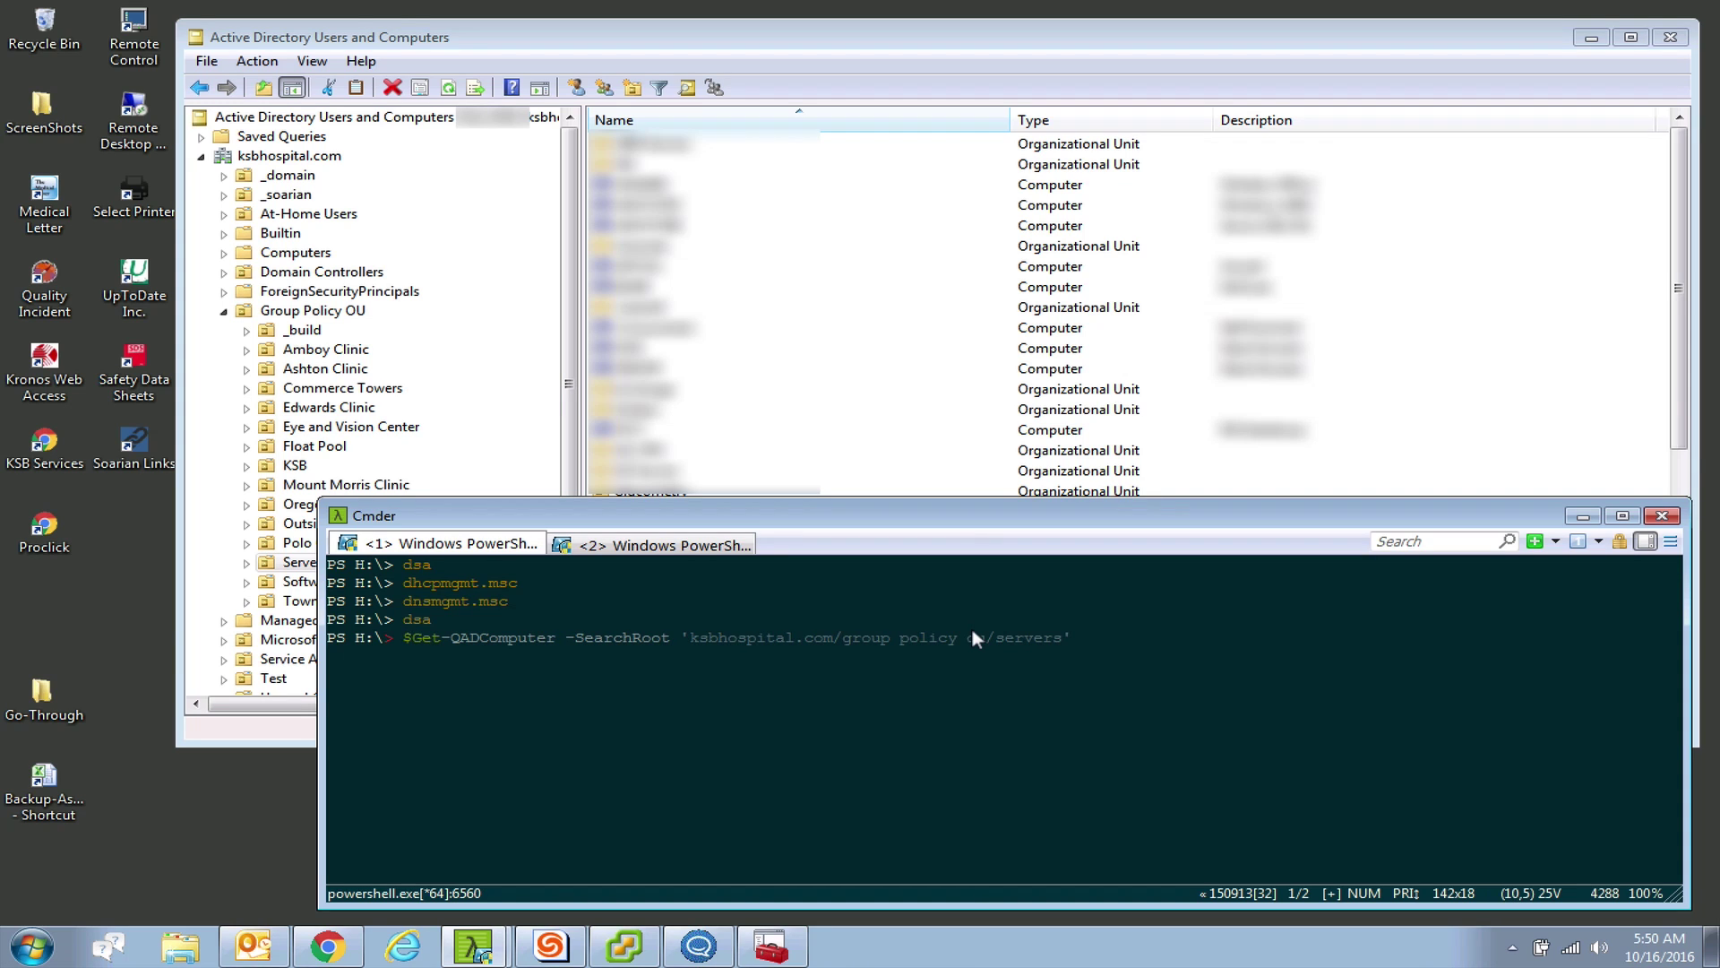
pyautogui.write('Servers =')
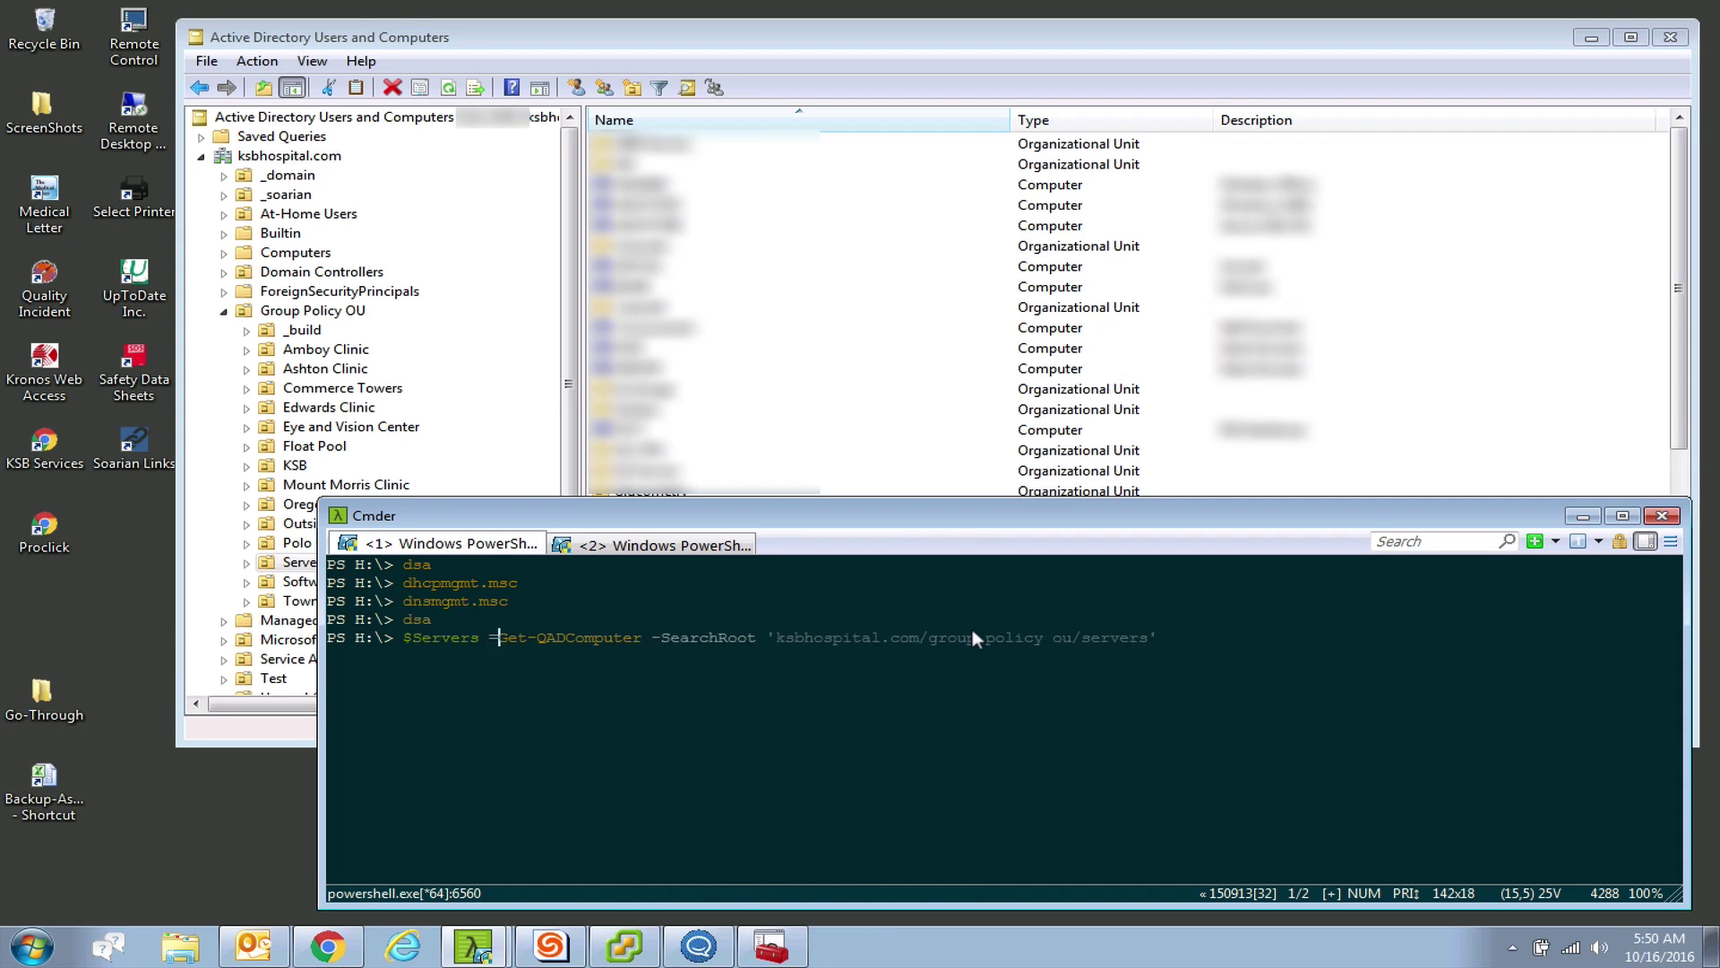
pyautogui.press('Return')
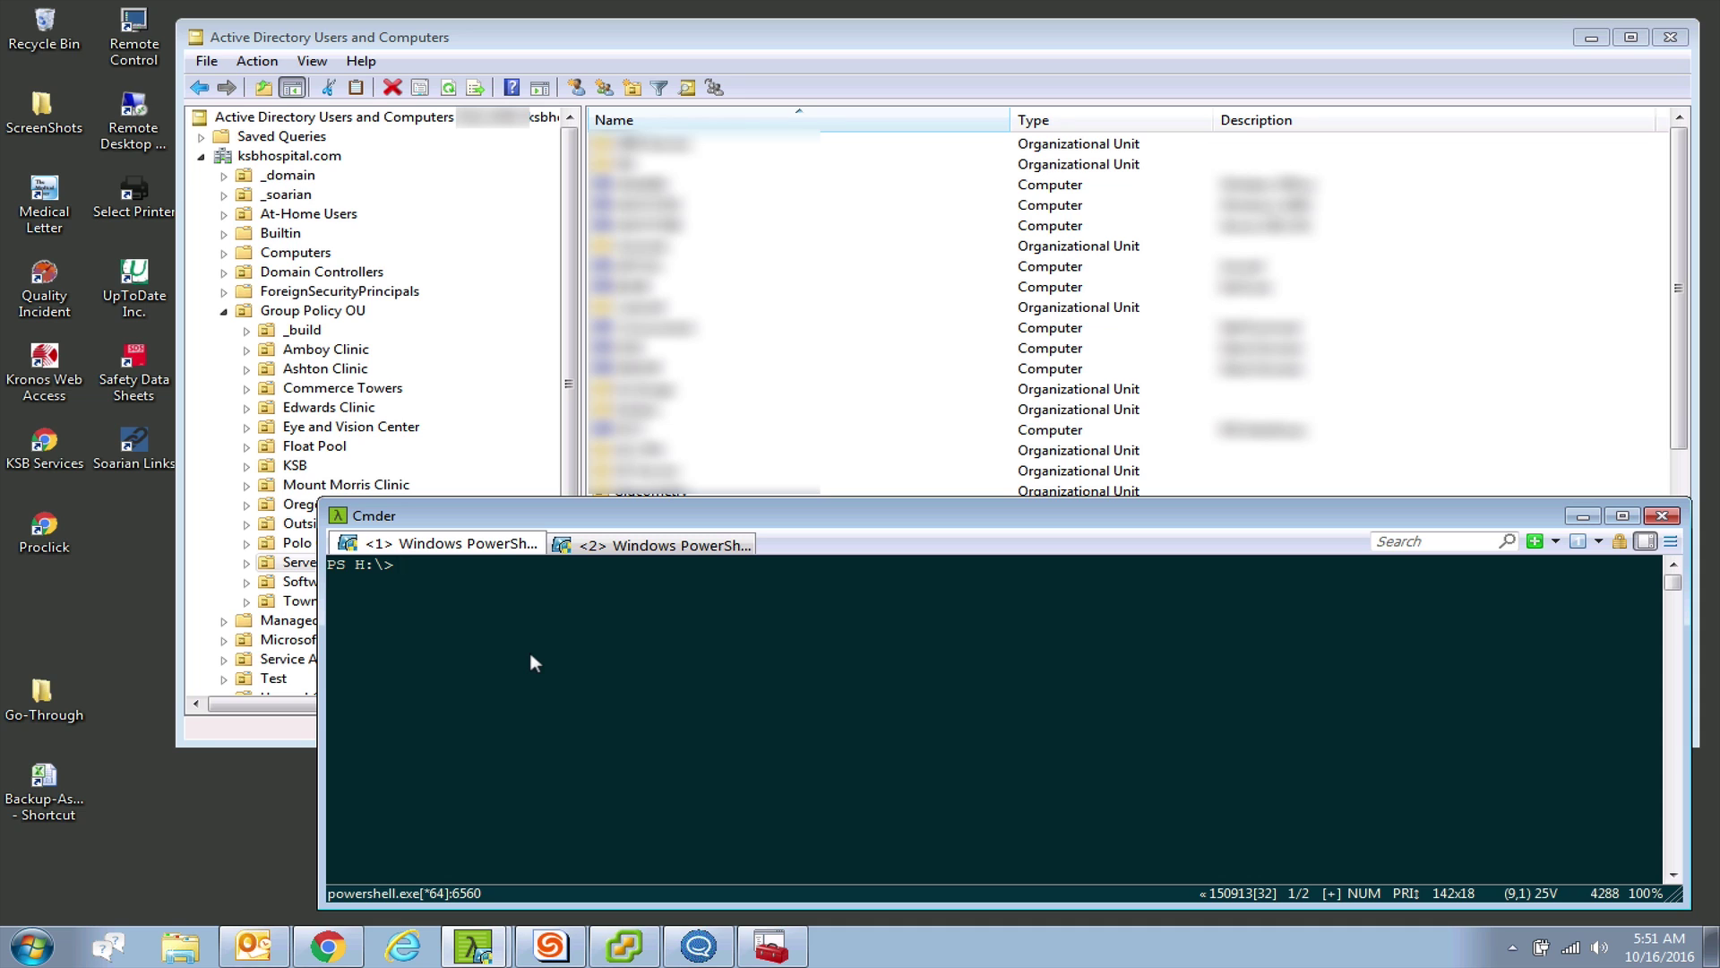
pyautogui.write('($Servers).count')
pyautogui.press('Return')
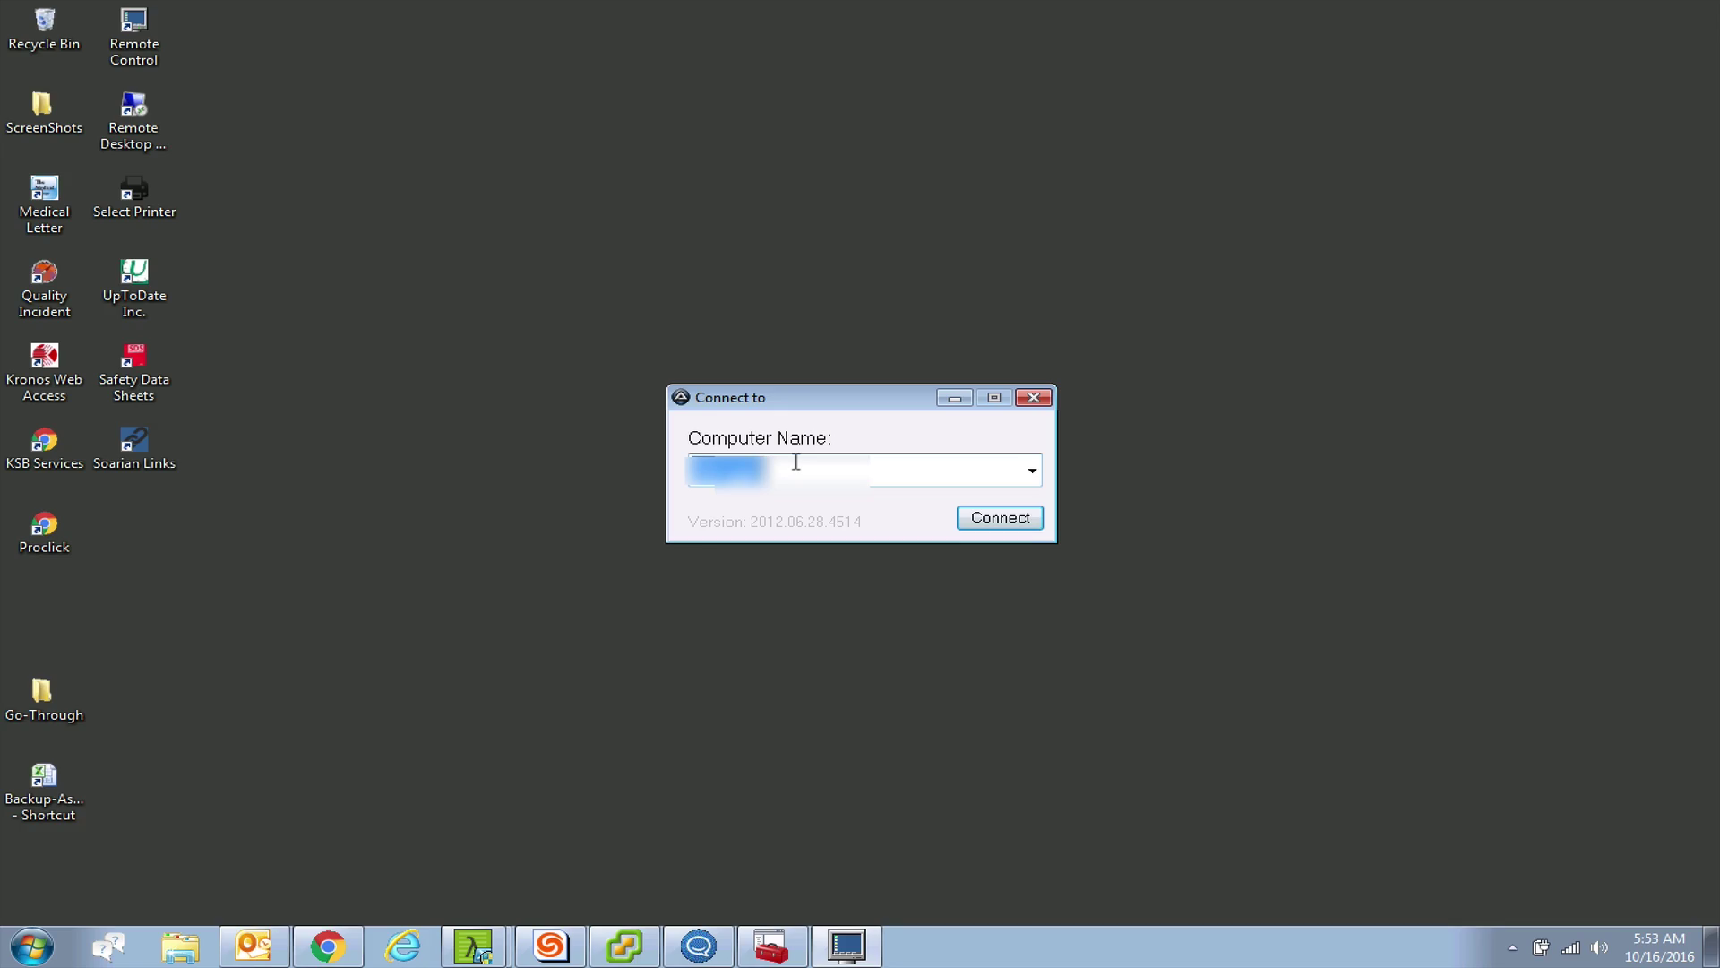
# Step: Connect DameWare to the ServiceDesk PROD server's desktop, then disconnect and close the session
pyautogui.press('BackSpace')
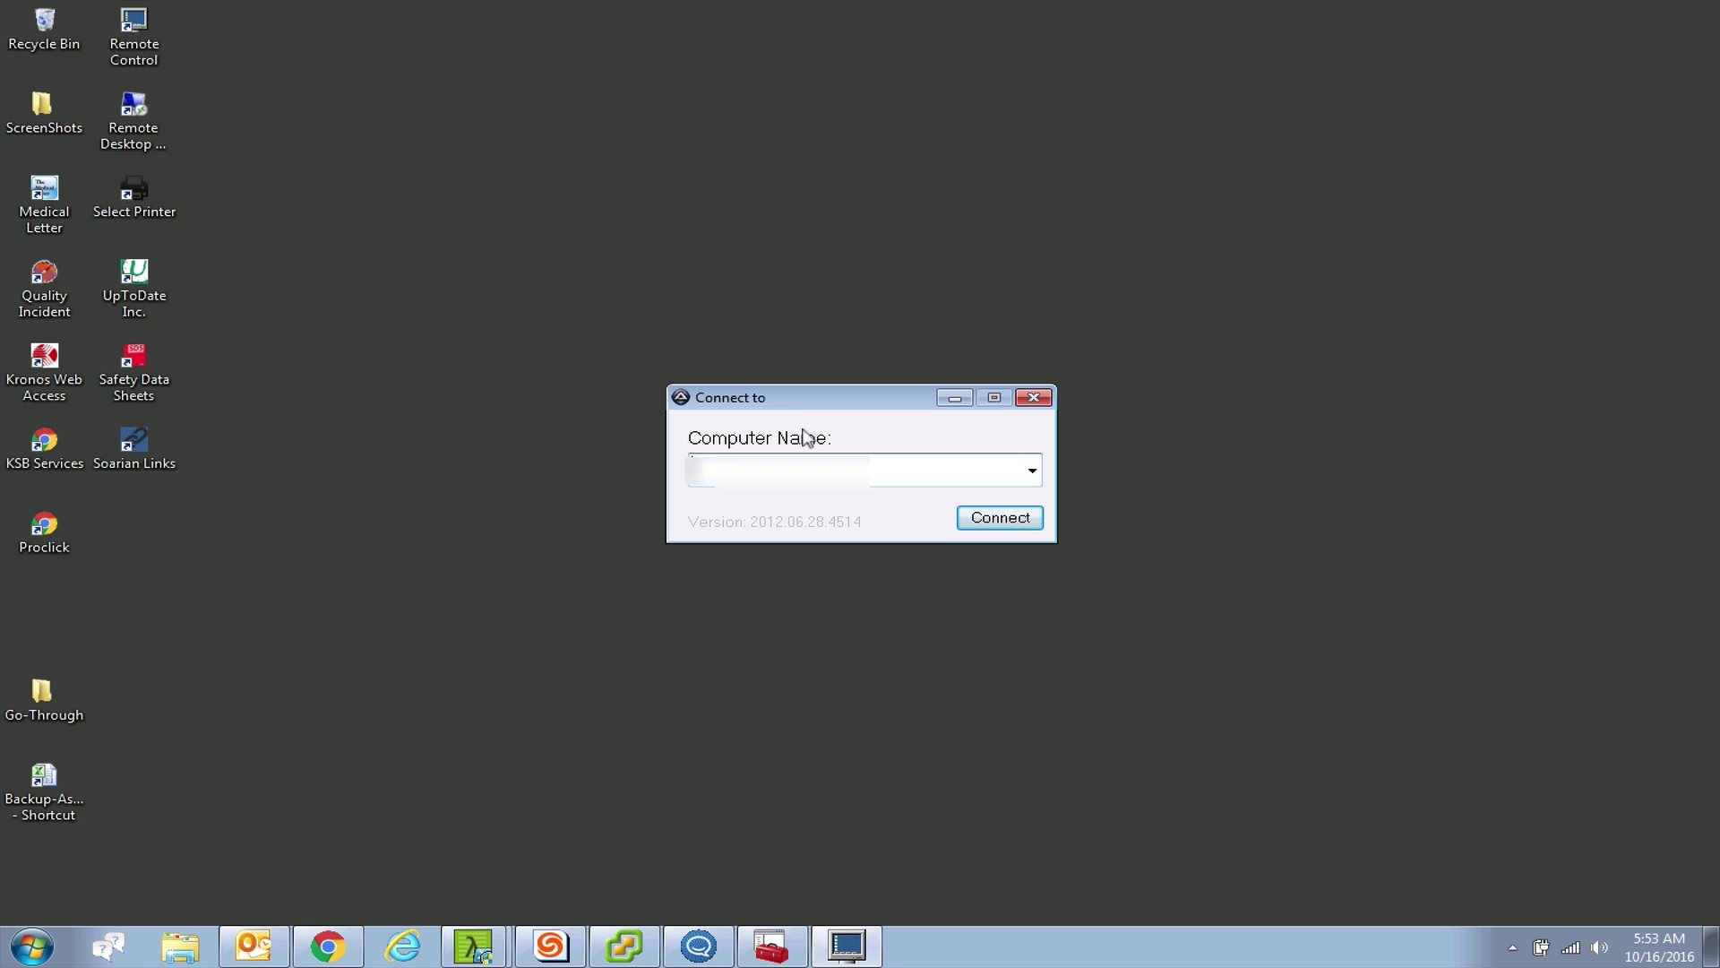
pyautogui.press('Return')
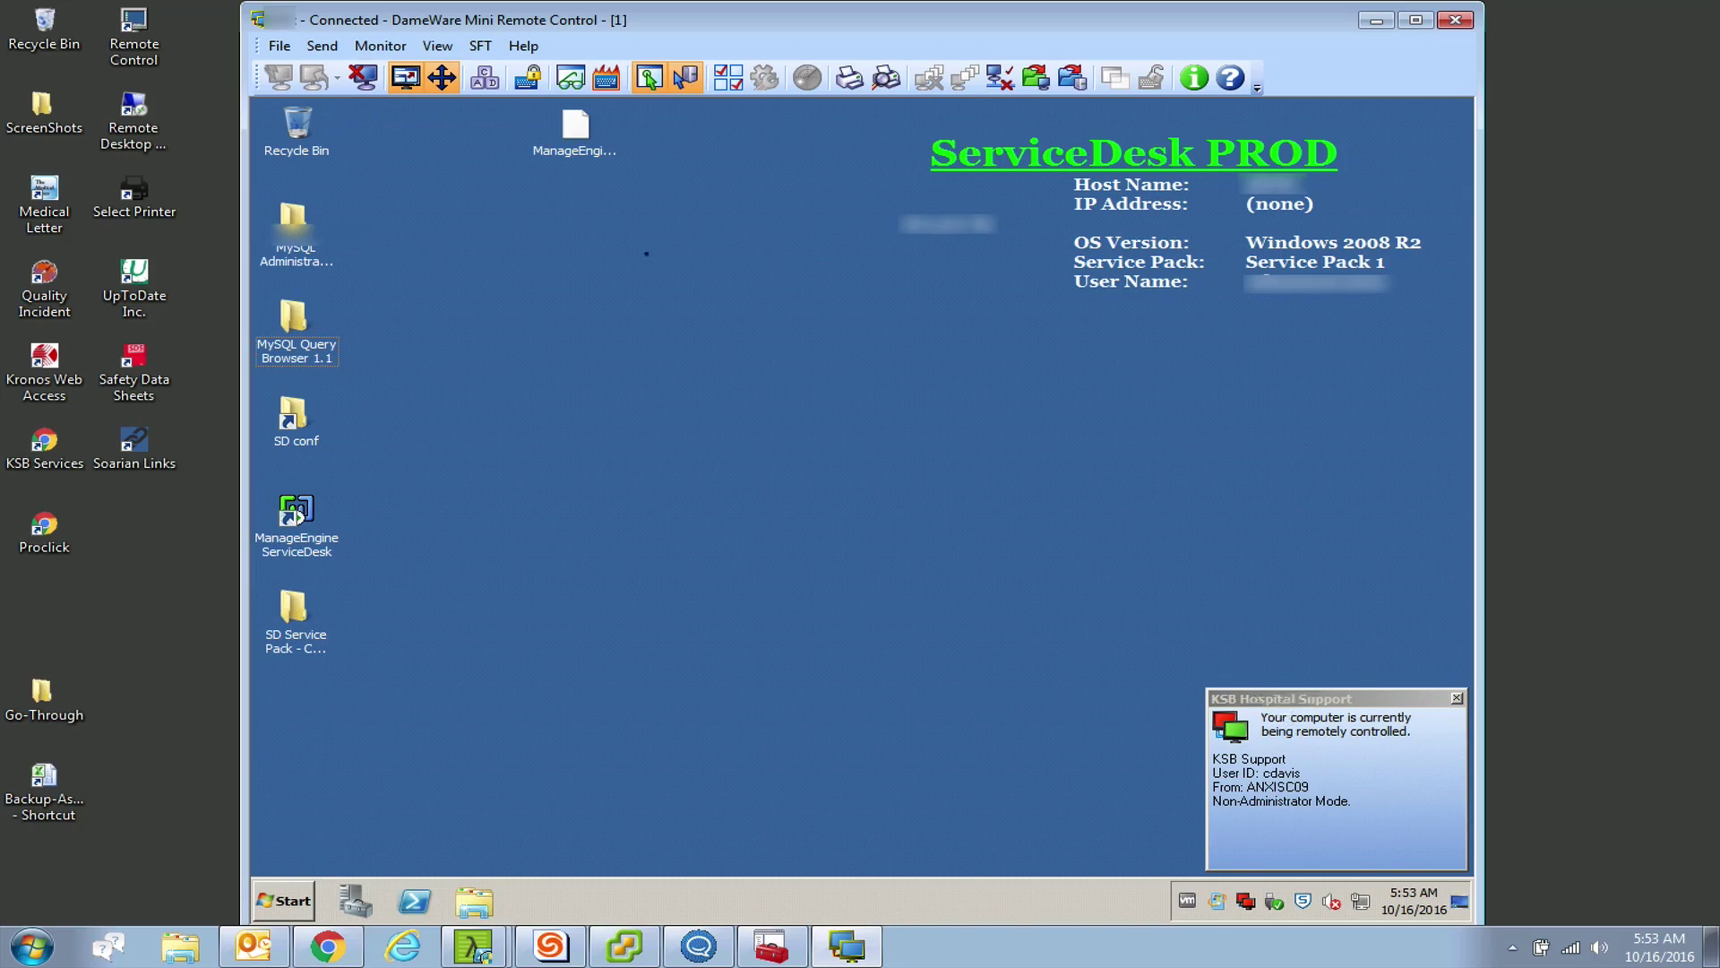
pyautogui.click(362, 77)
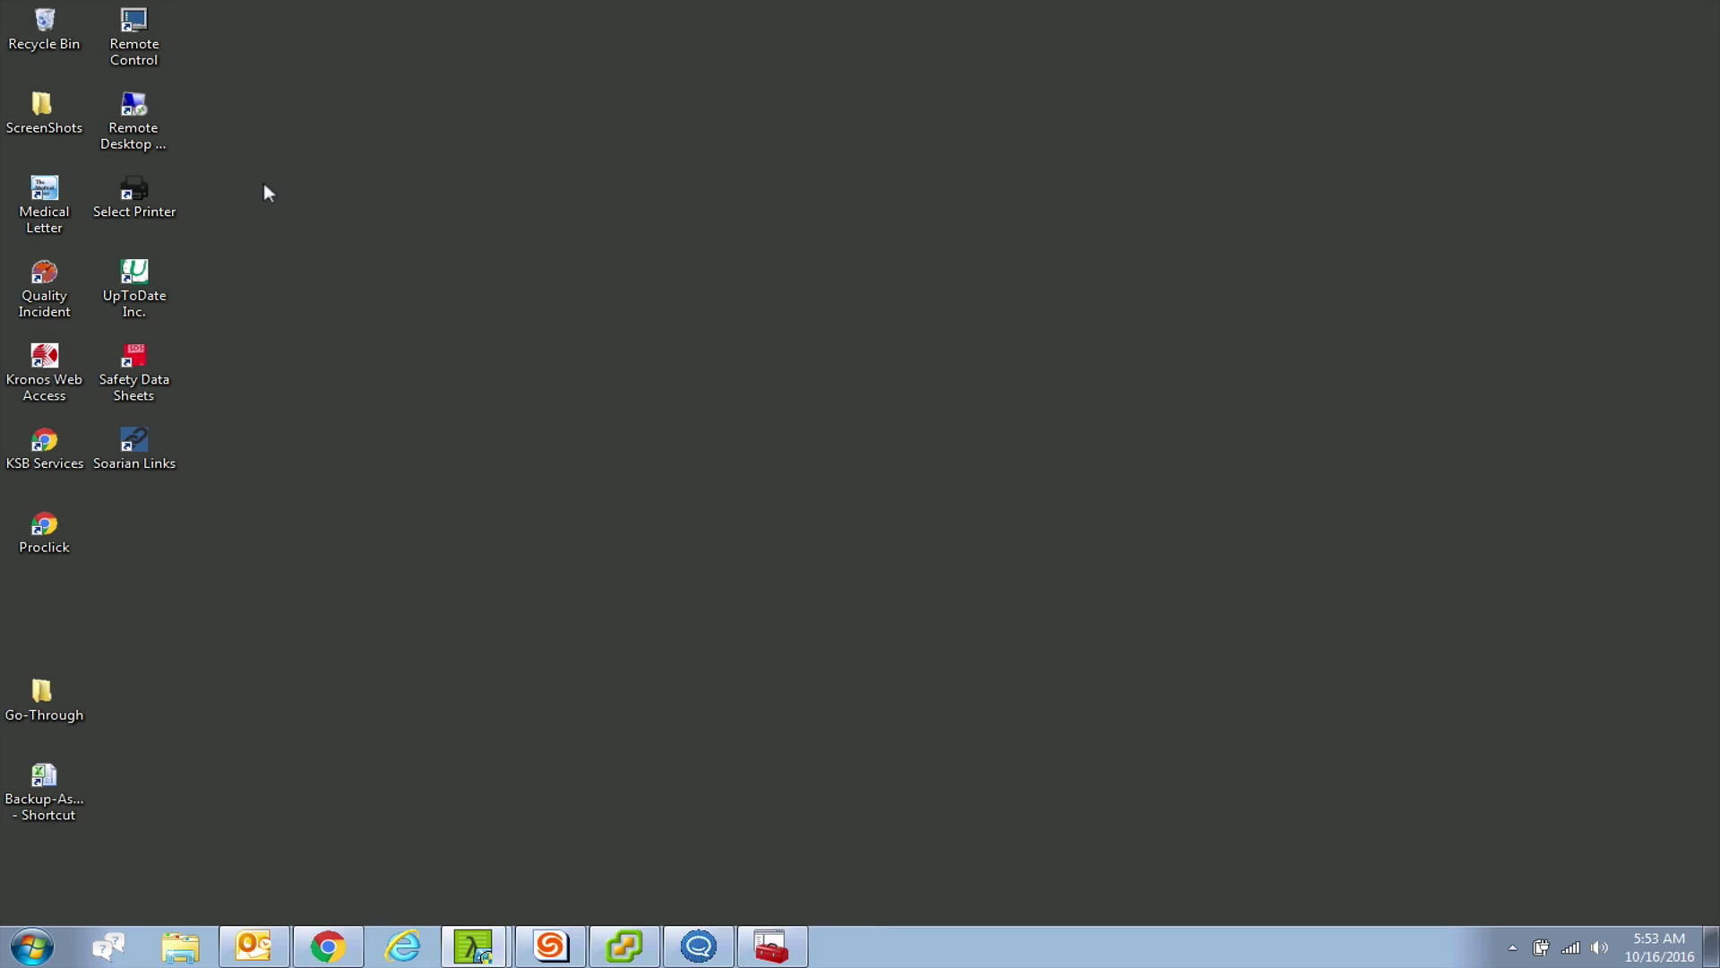
pyautogui.click(139, 130)
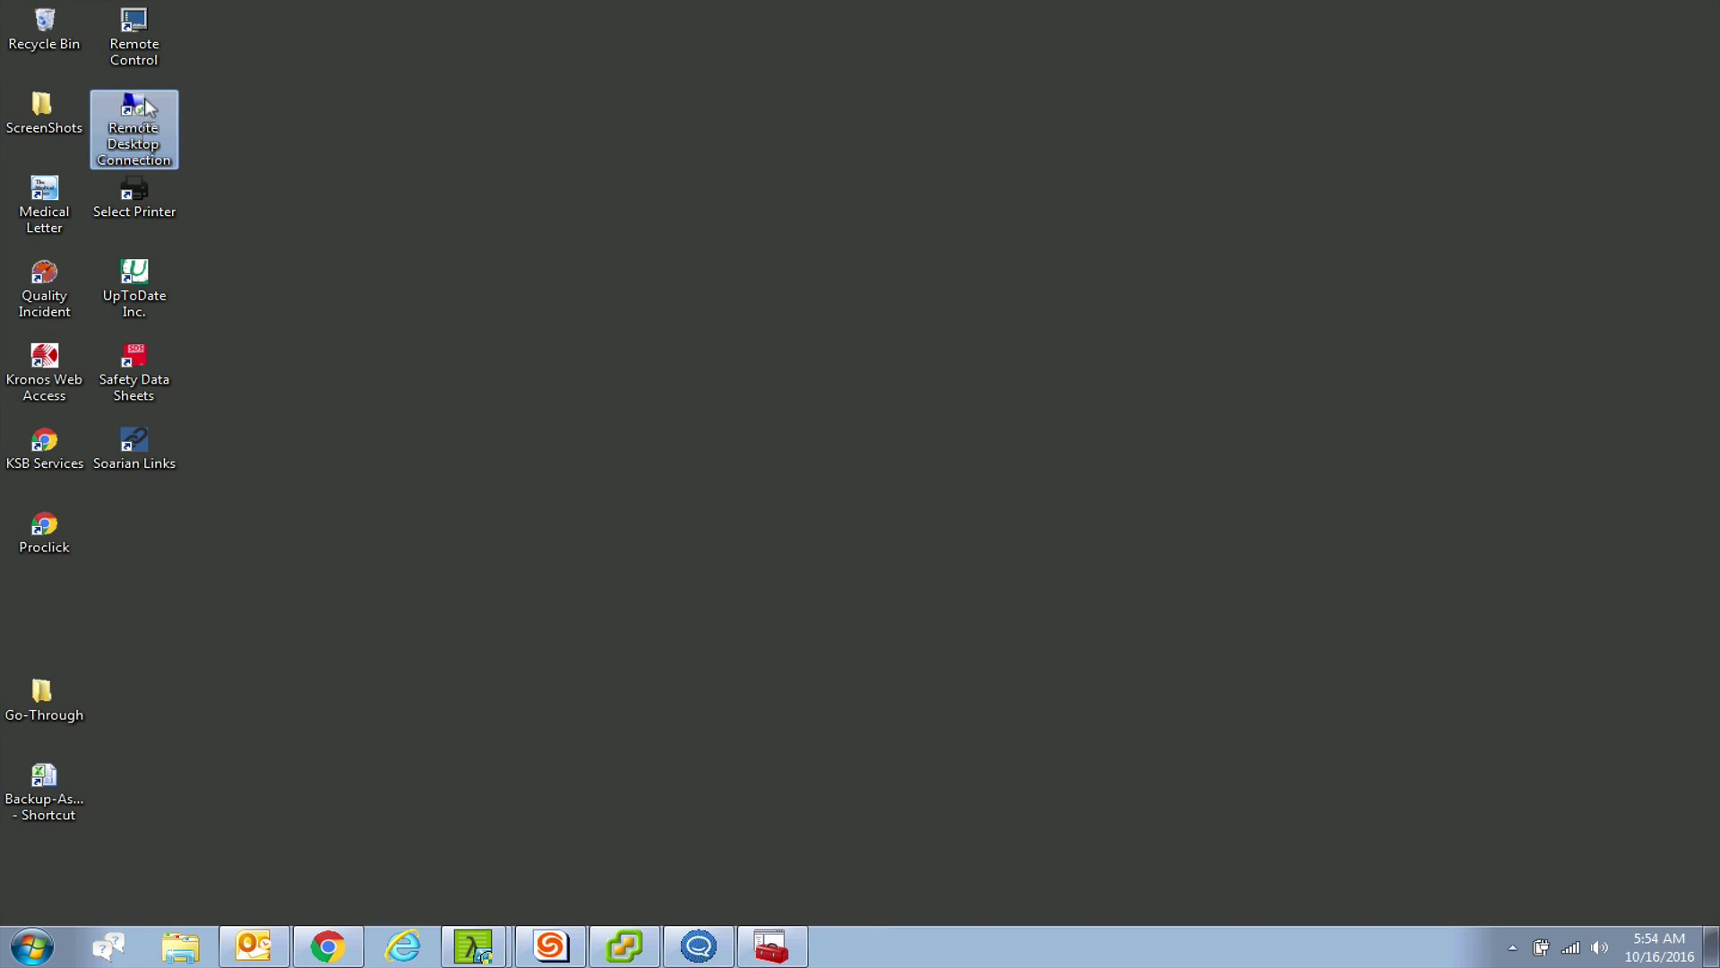
pyautogui.click(21, 948)
pyautogui.write('mstsc')
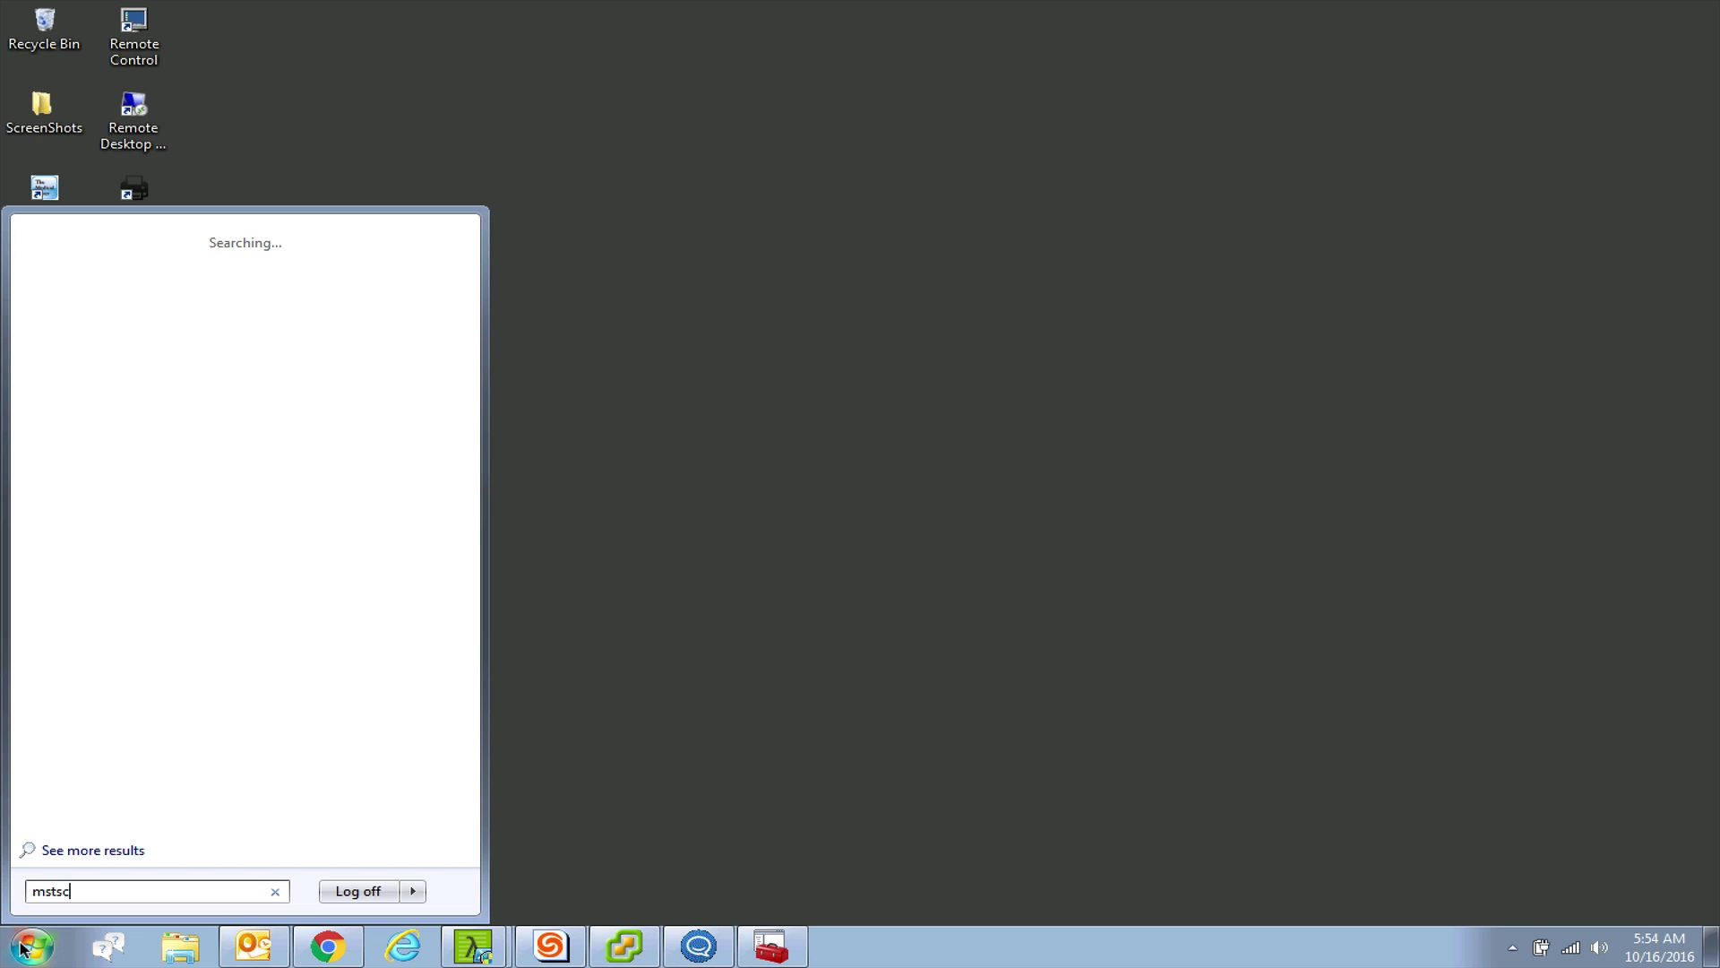
pyautogui.write(' /public')
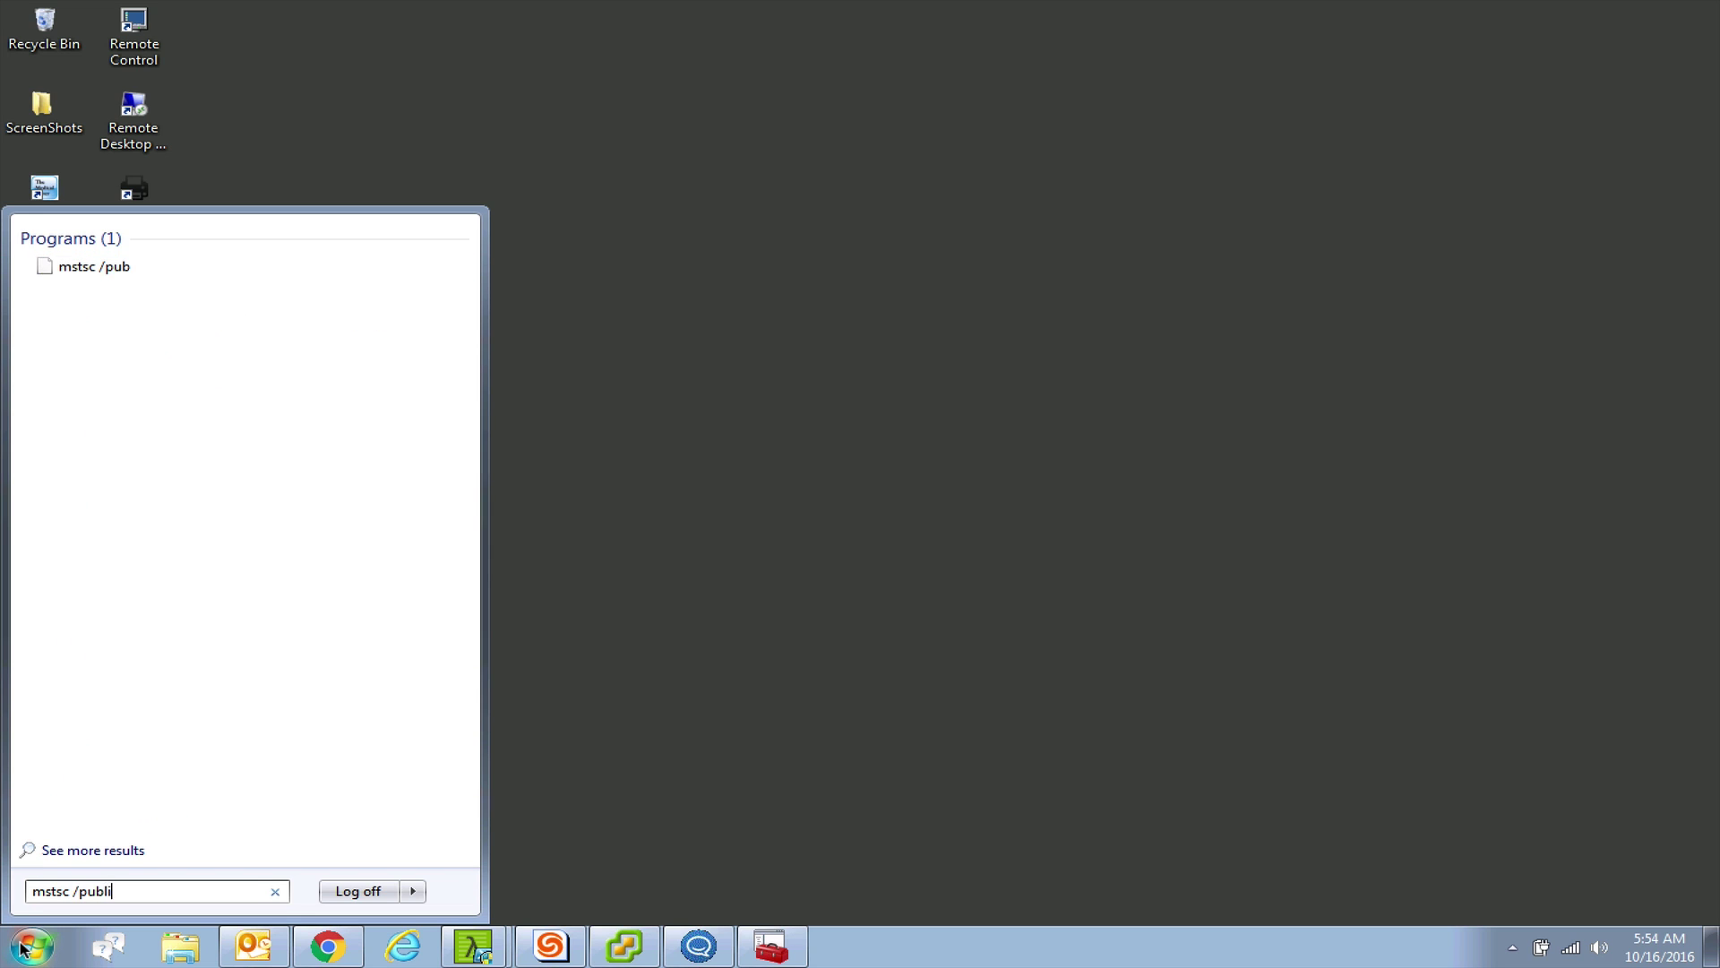
pyautogui.press('BackSpace')
pyautogui.press('BackSpace')
pyautogui.press('BackSpace')
pyautogui.press('BackSpace')
pyautogui.press('BackSpace')
pyautogui.press('BackSpace')
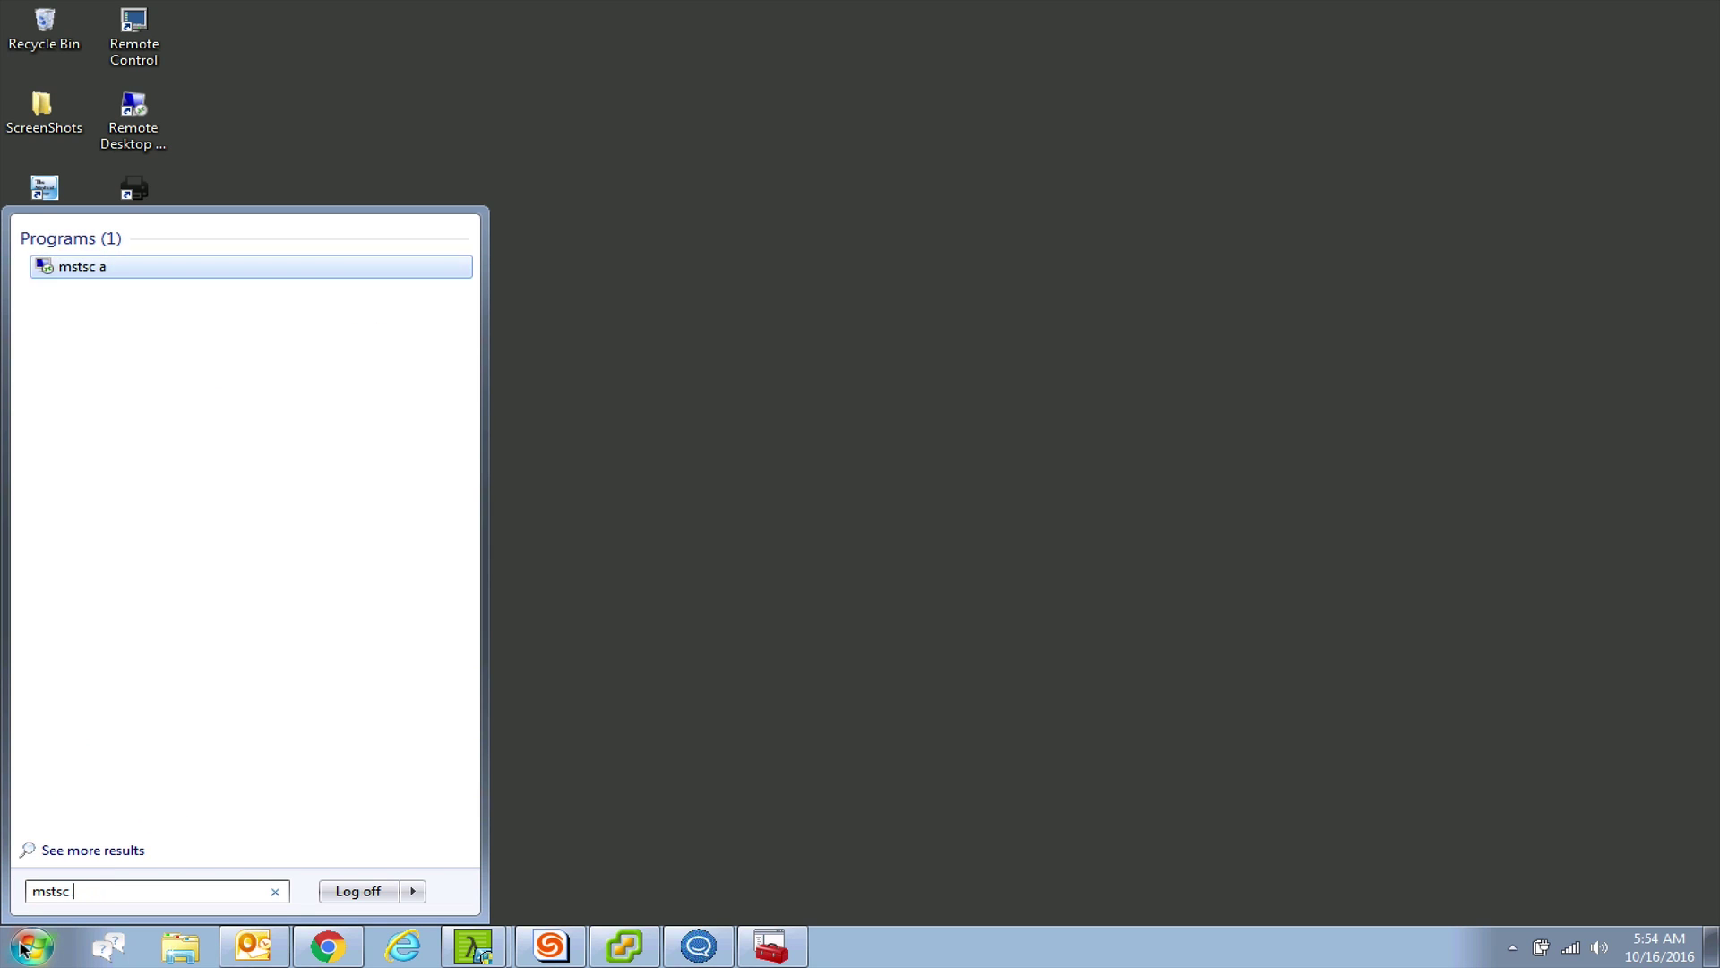
pyautogui.write('adm')
pyautogui.press('BackSpace')
pyautogui.press('BackSpace')
pyautogui.press('BackSpace')
pyautogui.press('BackSpace')
pyautogui.press('BackSpace')
pyautogui.press('BackSpace')
pyautogui.press('BackSpace')
pyautogui.press('BackSpace')
pyautogui.press('BackSpace')
pyautogui.press('BackSpace')
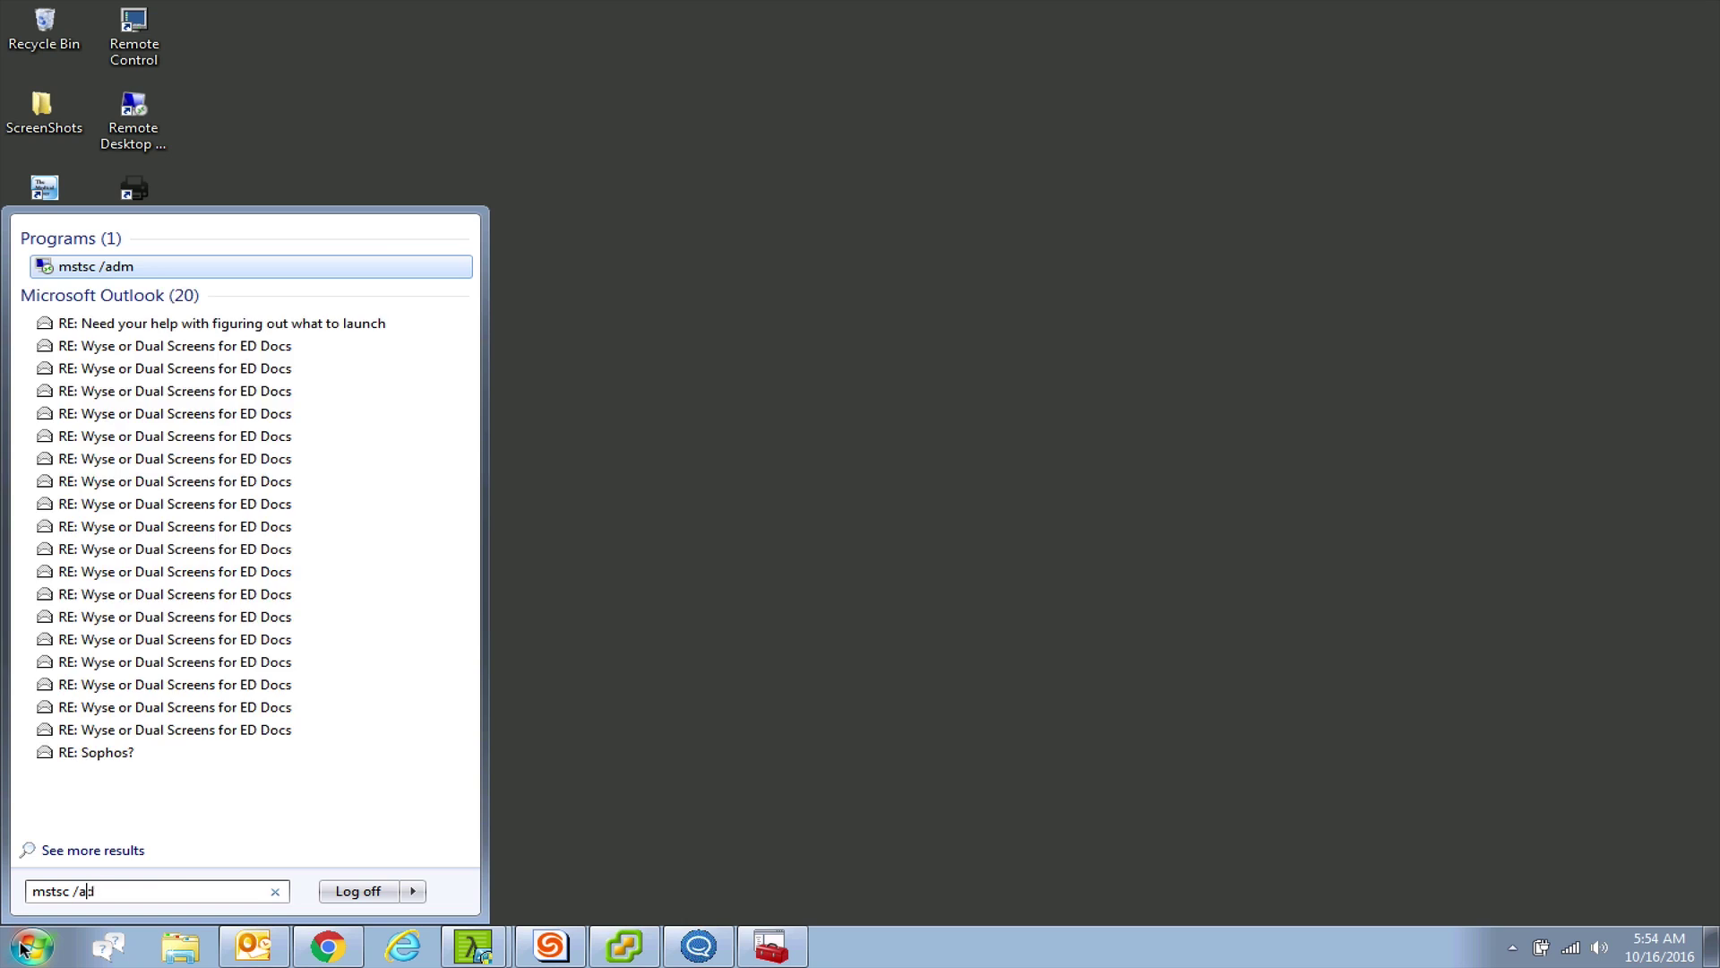
pyautogui.press('Escape')
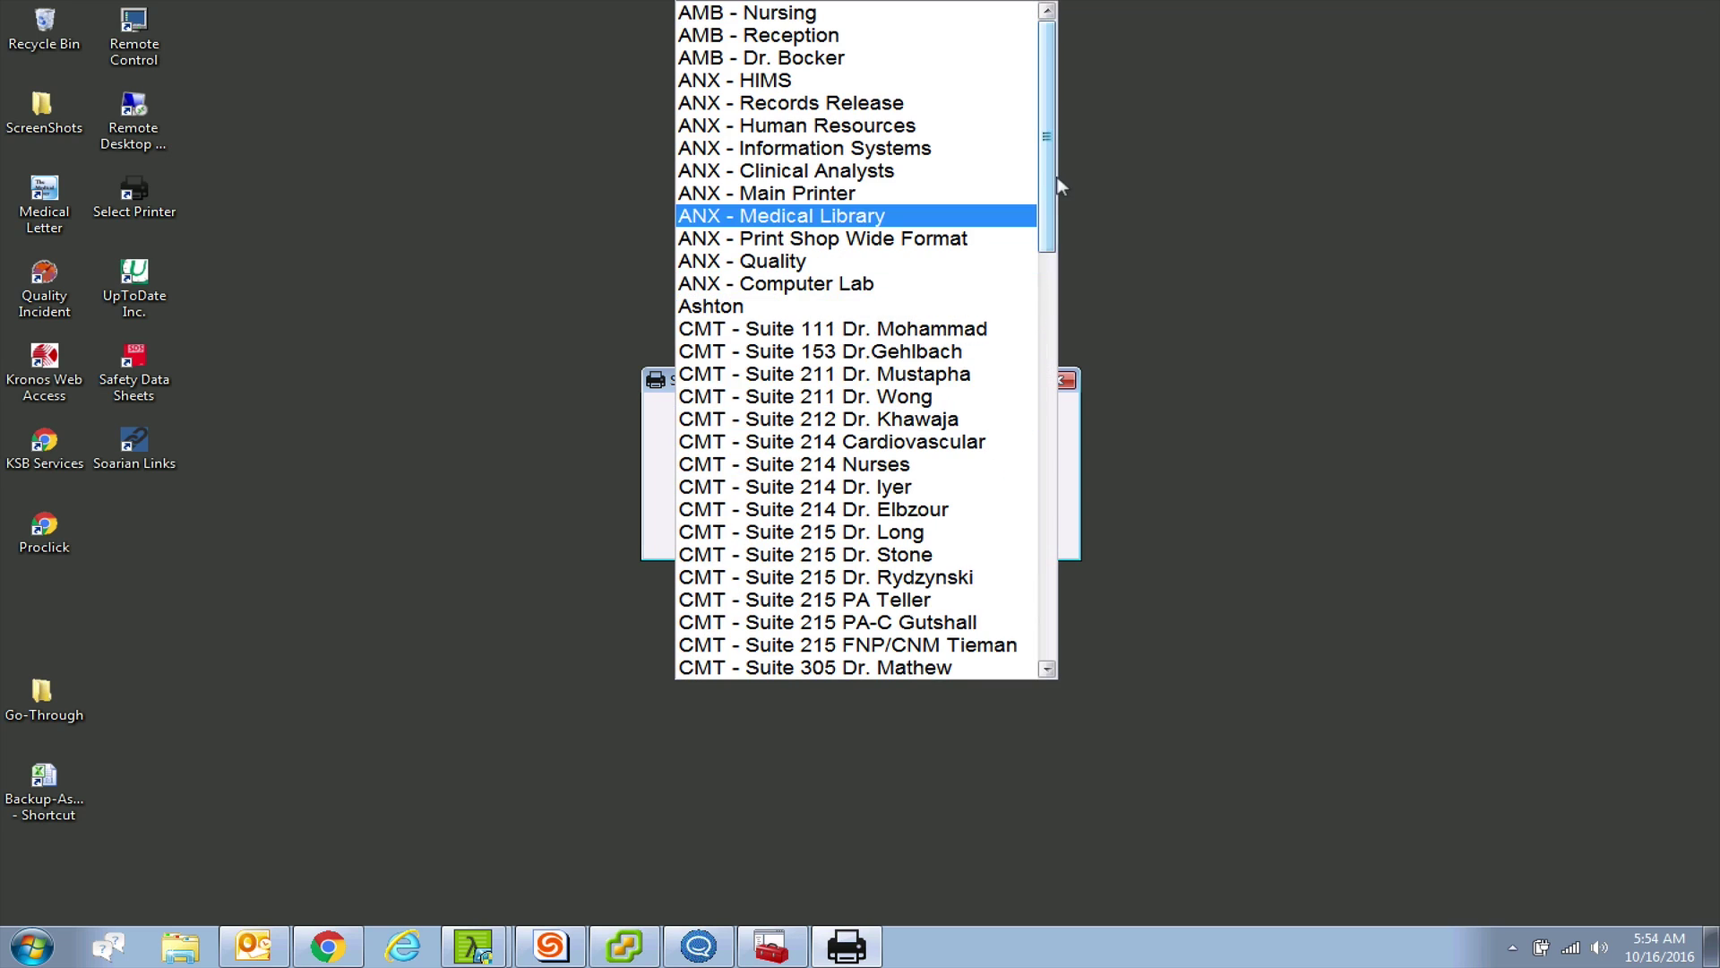
# Step: Select CMT - Suite 214 Dr. Iyer as the print area, then search Start for 'print'
pyautogui.moveTo(1050, 191); pyautogui.dragTo(1050, 285)
pyautogui.click(845, 216)
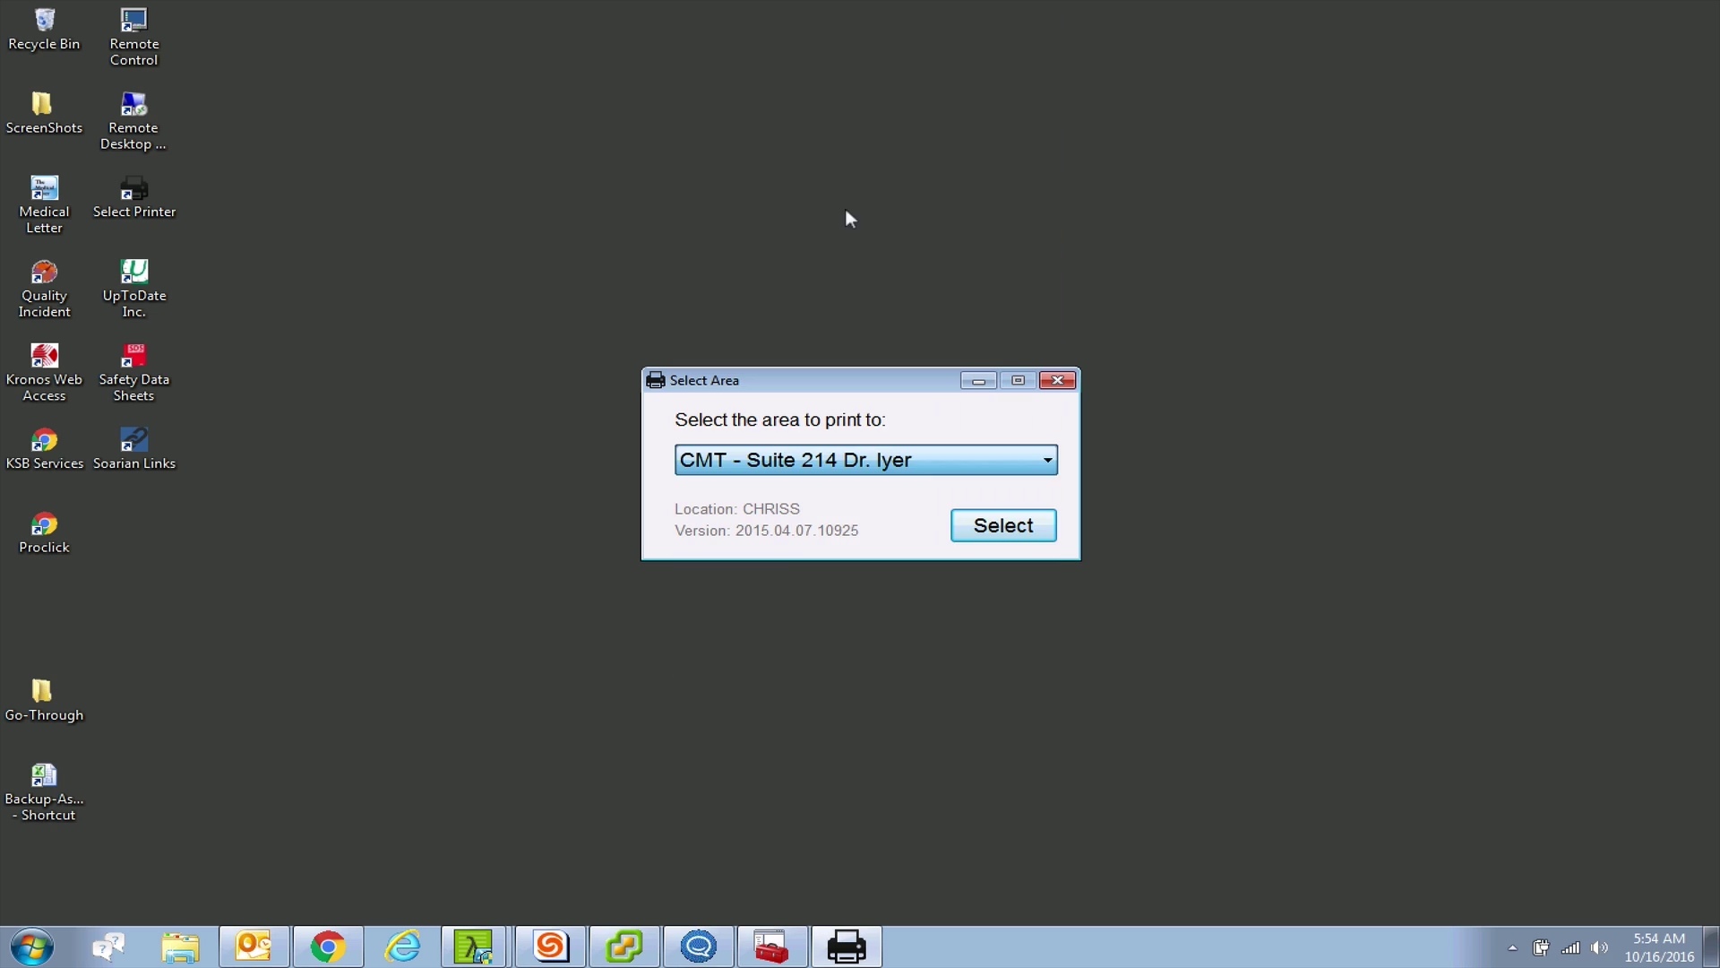
pyautogui.click(1030, 530)
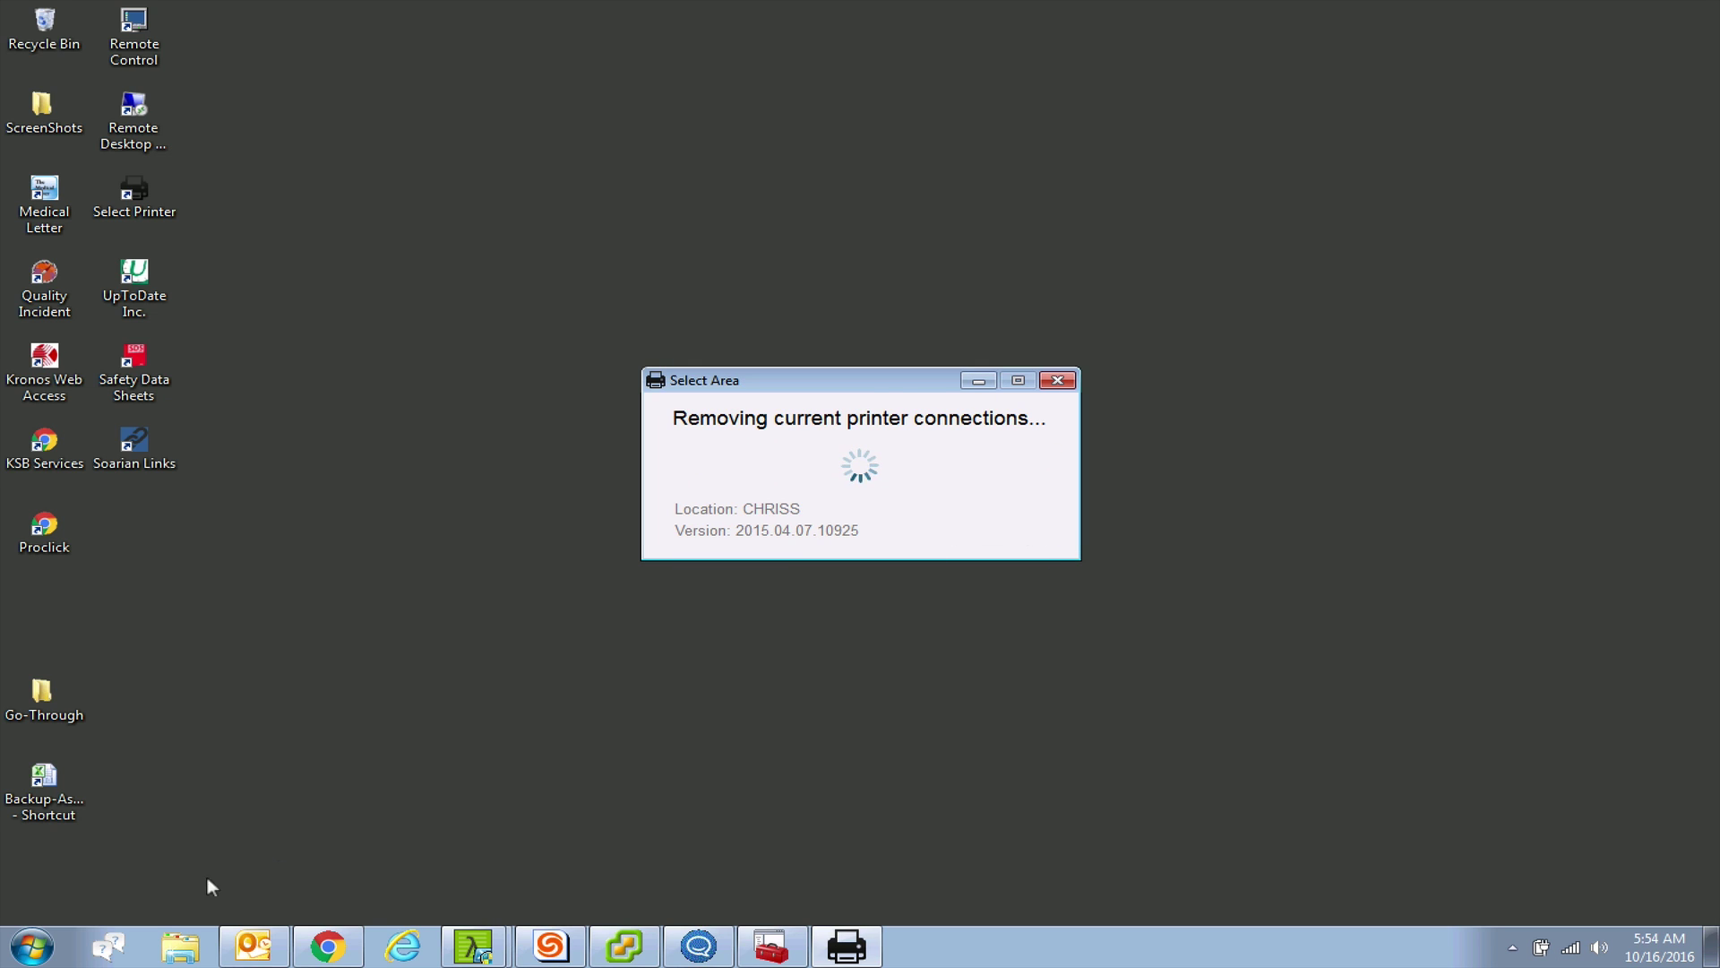
pyautogui.click(31, 947)
pyautogui.write('print')
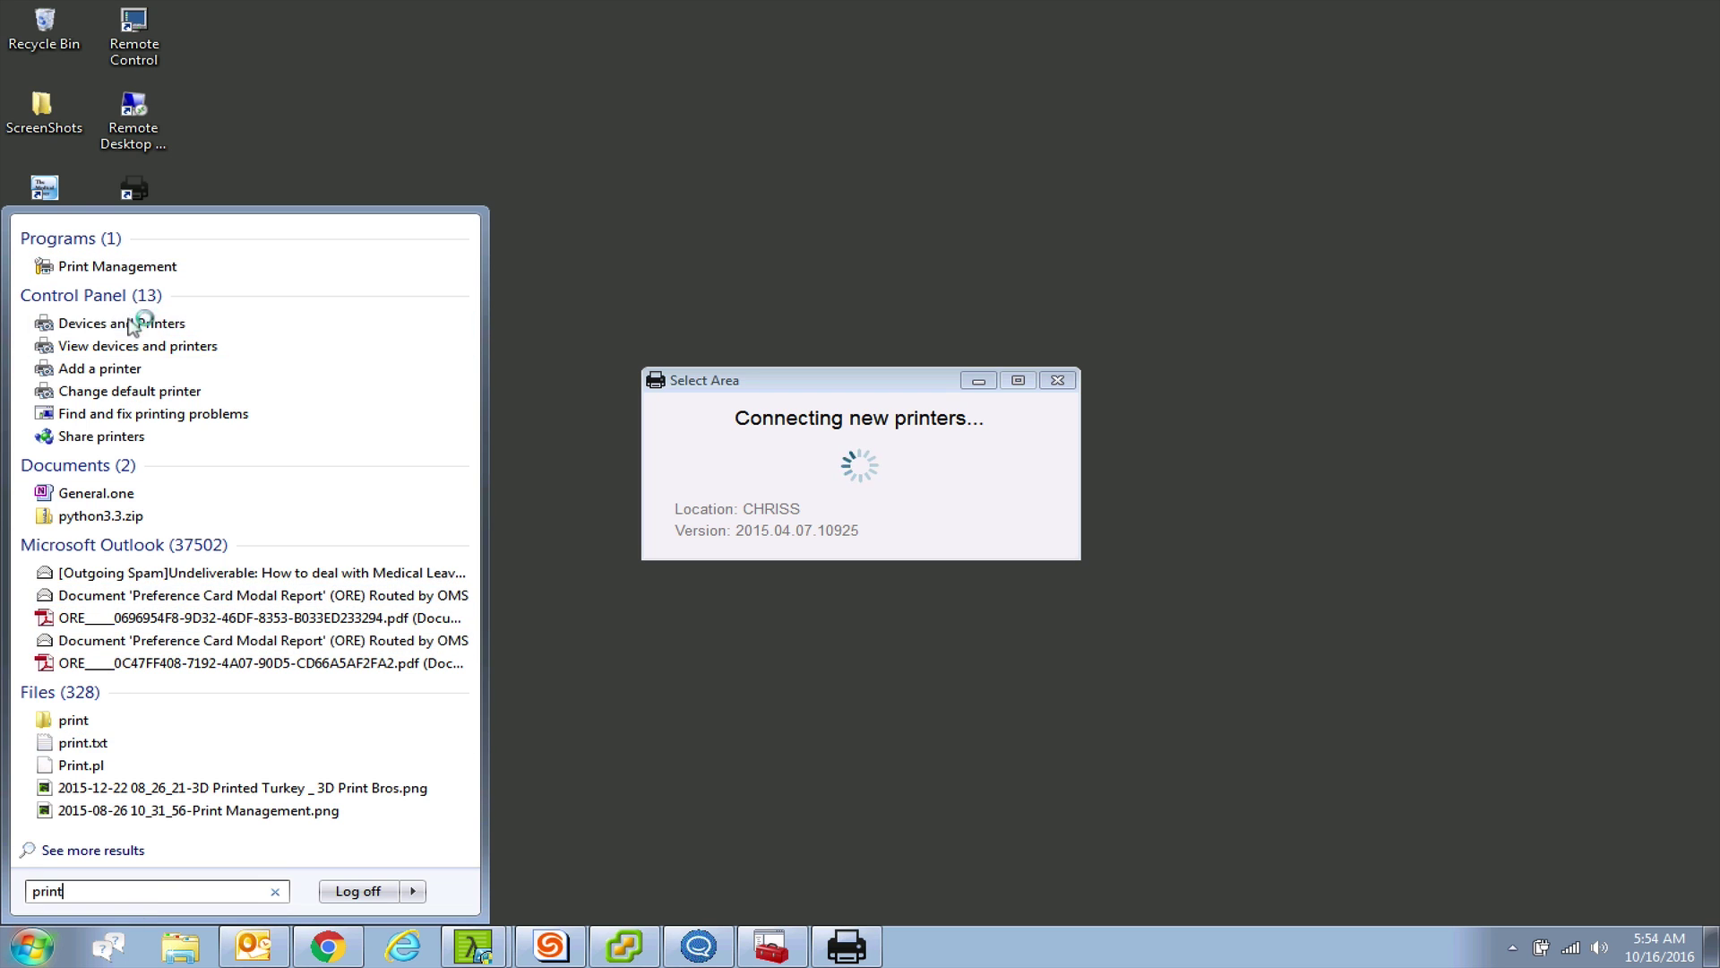
# Step: Open Devices and Printers to check whether CMT214IYE was added
pyautogui.click(135, 323)
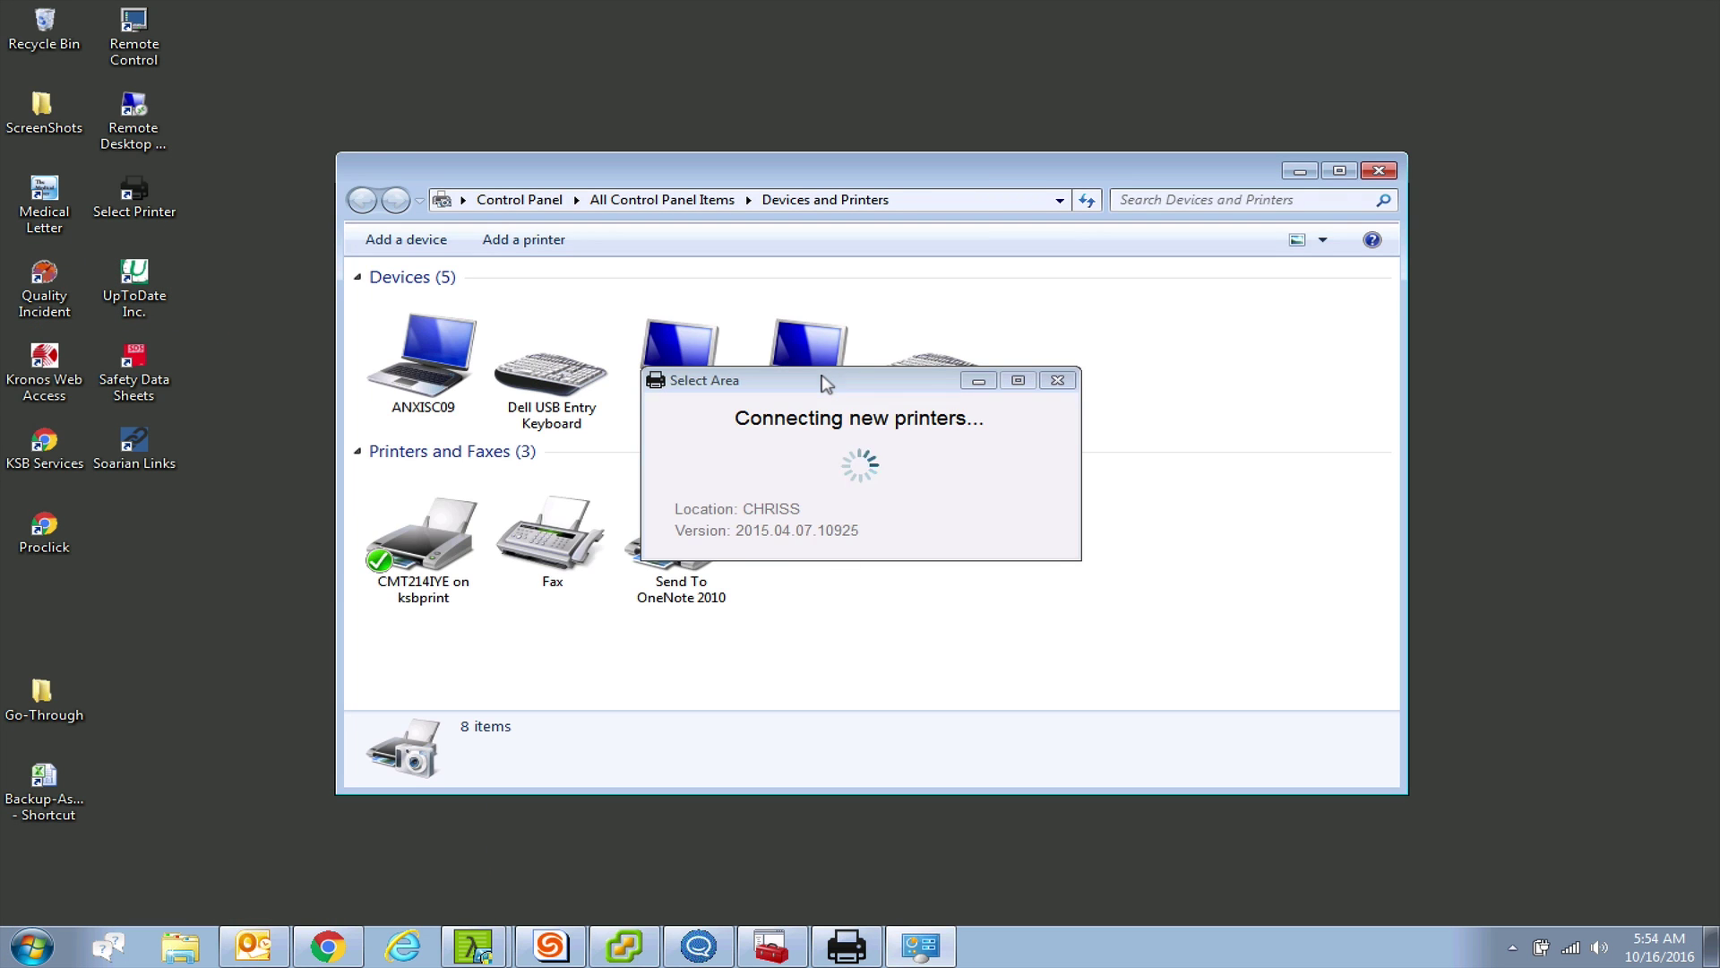
pyautogui.moveTo(825, 384); pyautogui.dragTo(1297, 107)
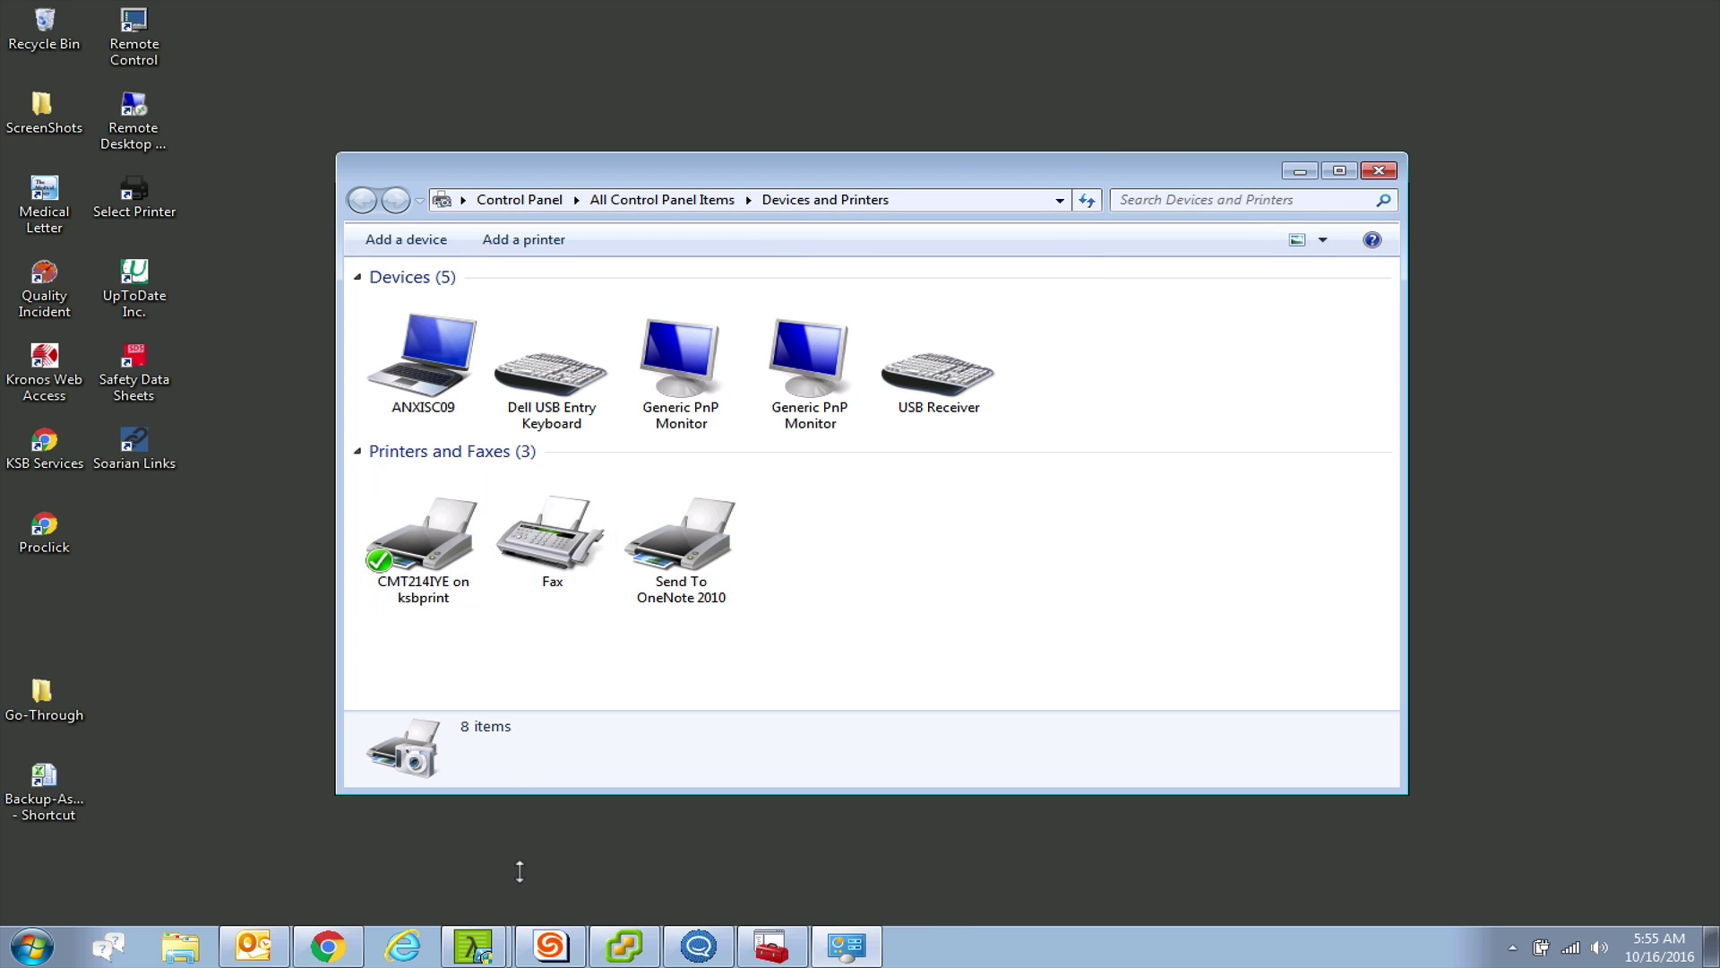
pyautogui.click(133, 193)
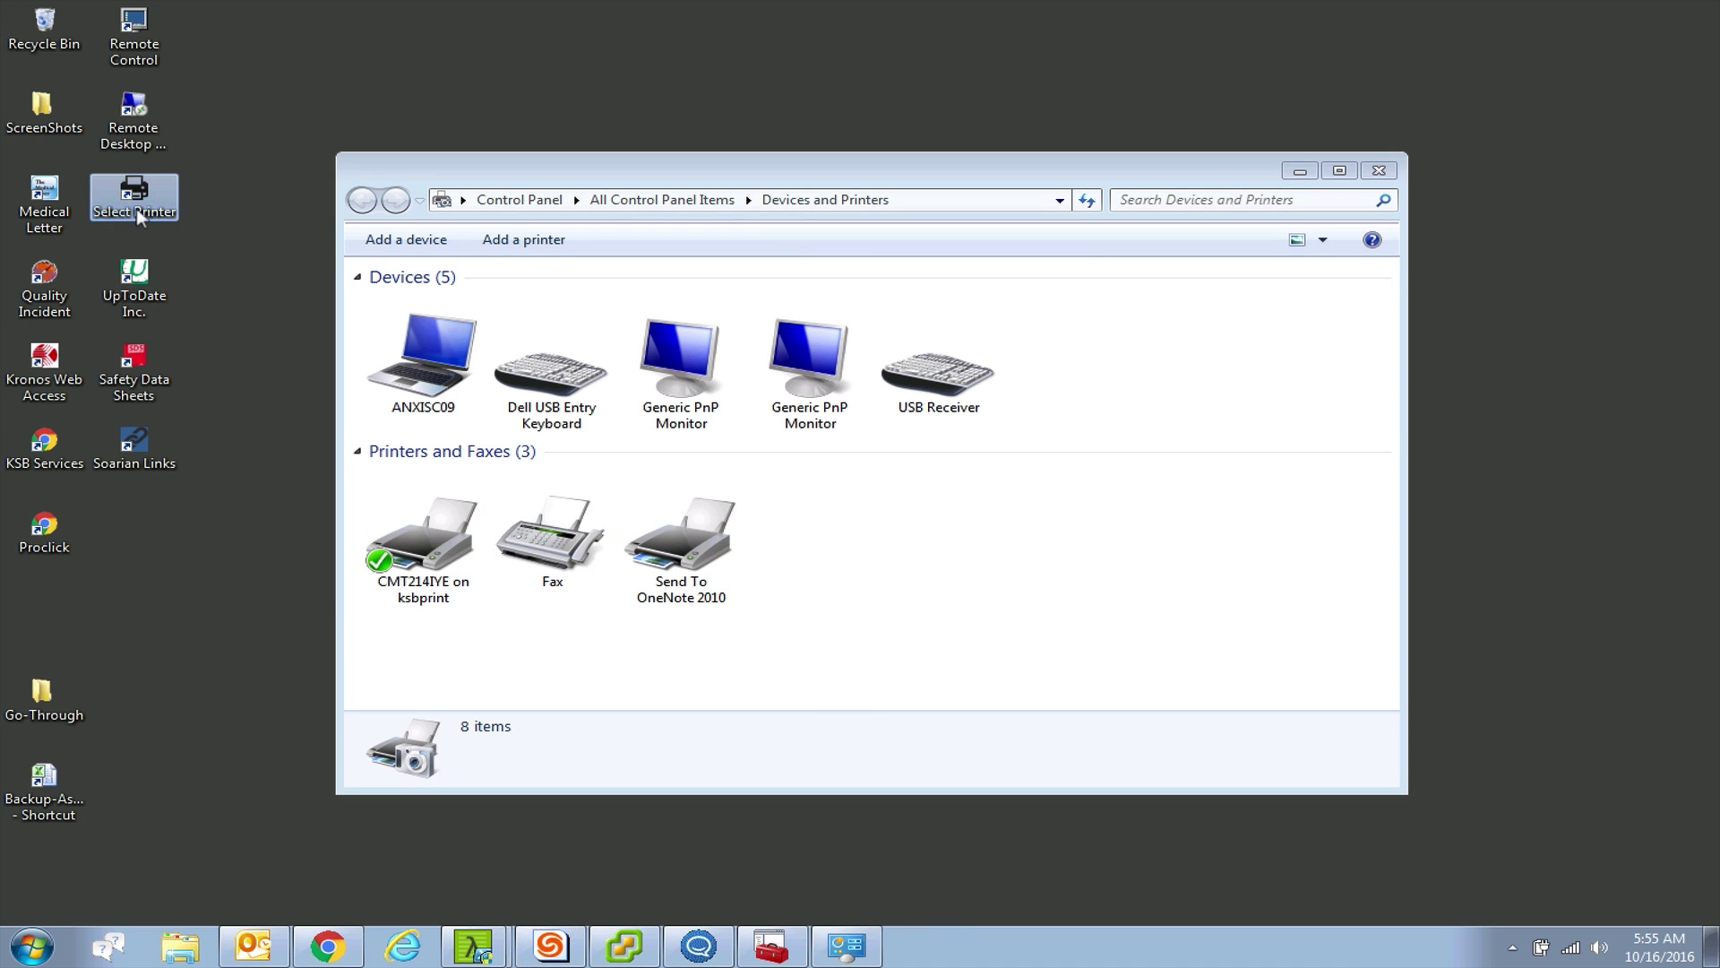
# Step: Reassign the print area to ANX - Information Systems in Select Printer
pyautogui.doubleClick(131, 208)
pyautogui.click(1039, 460)
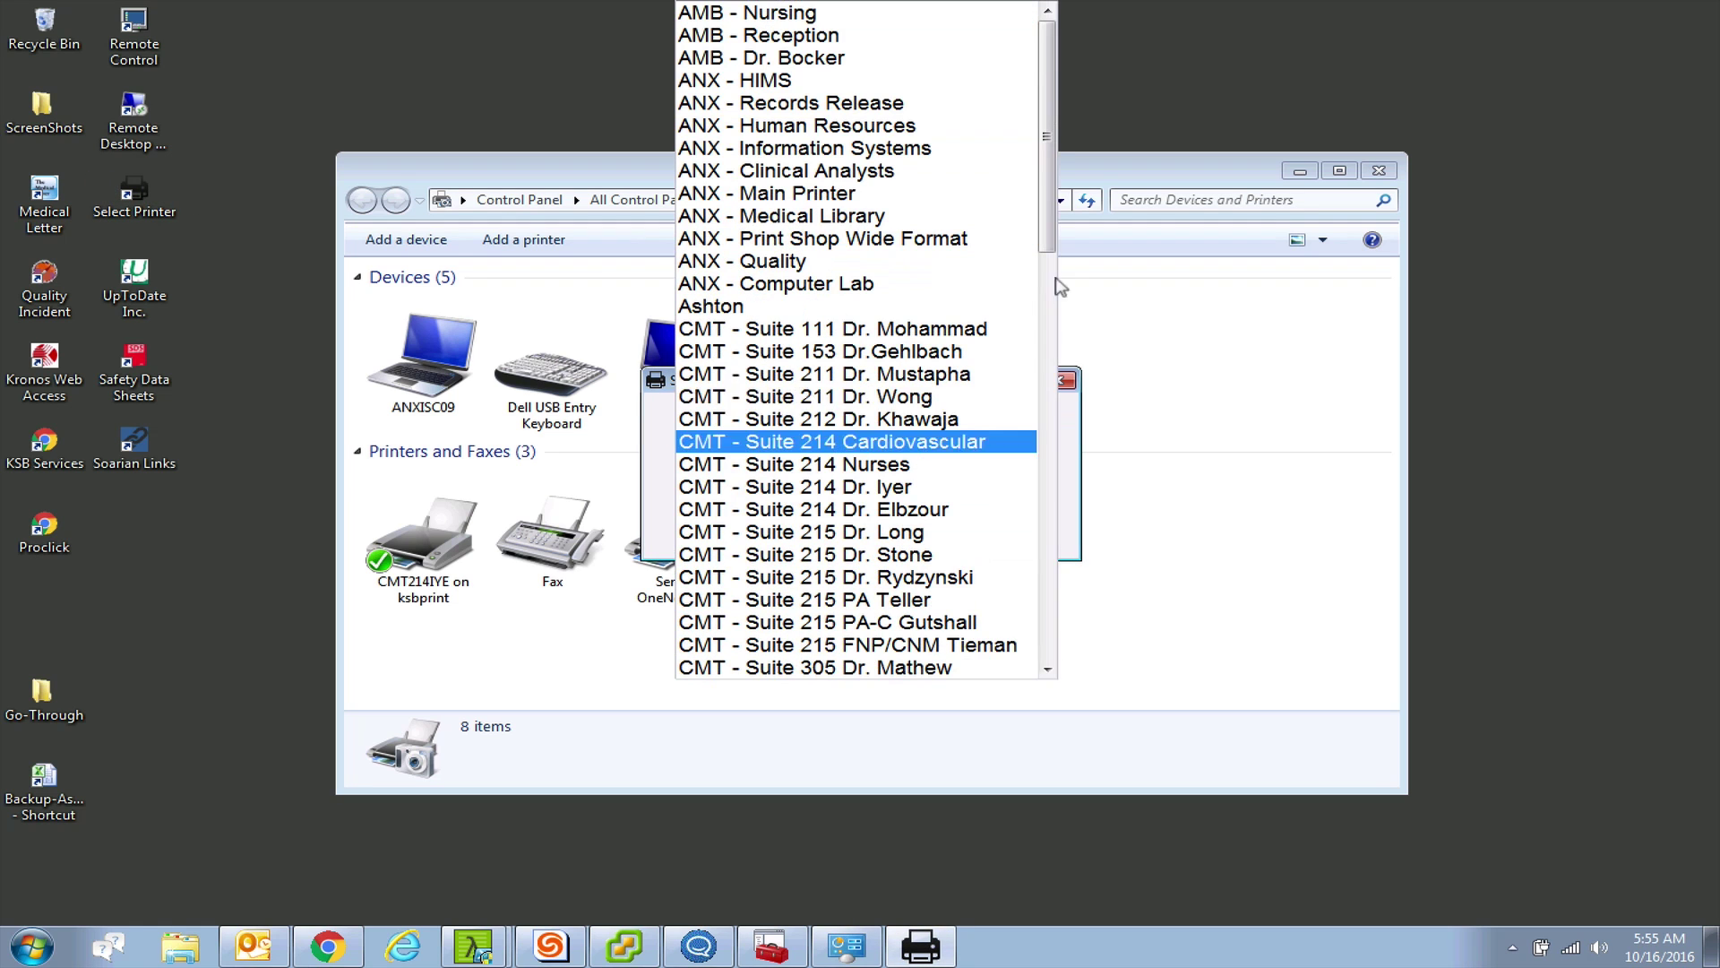
pyautogui.click(950, 147)
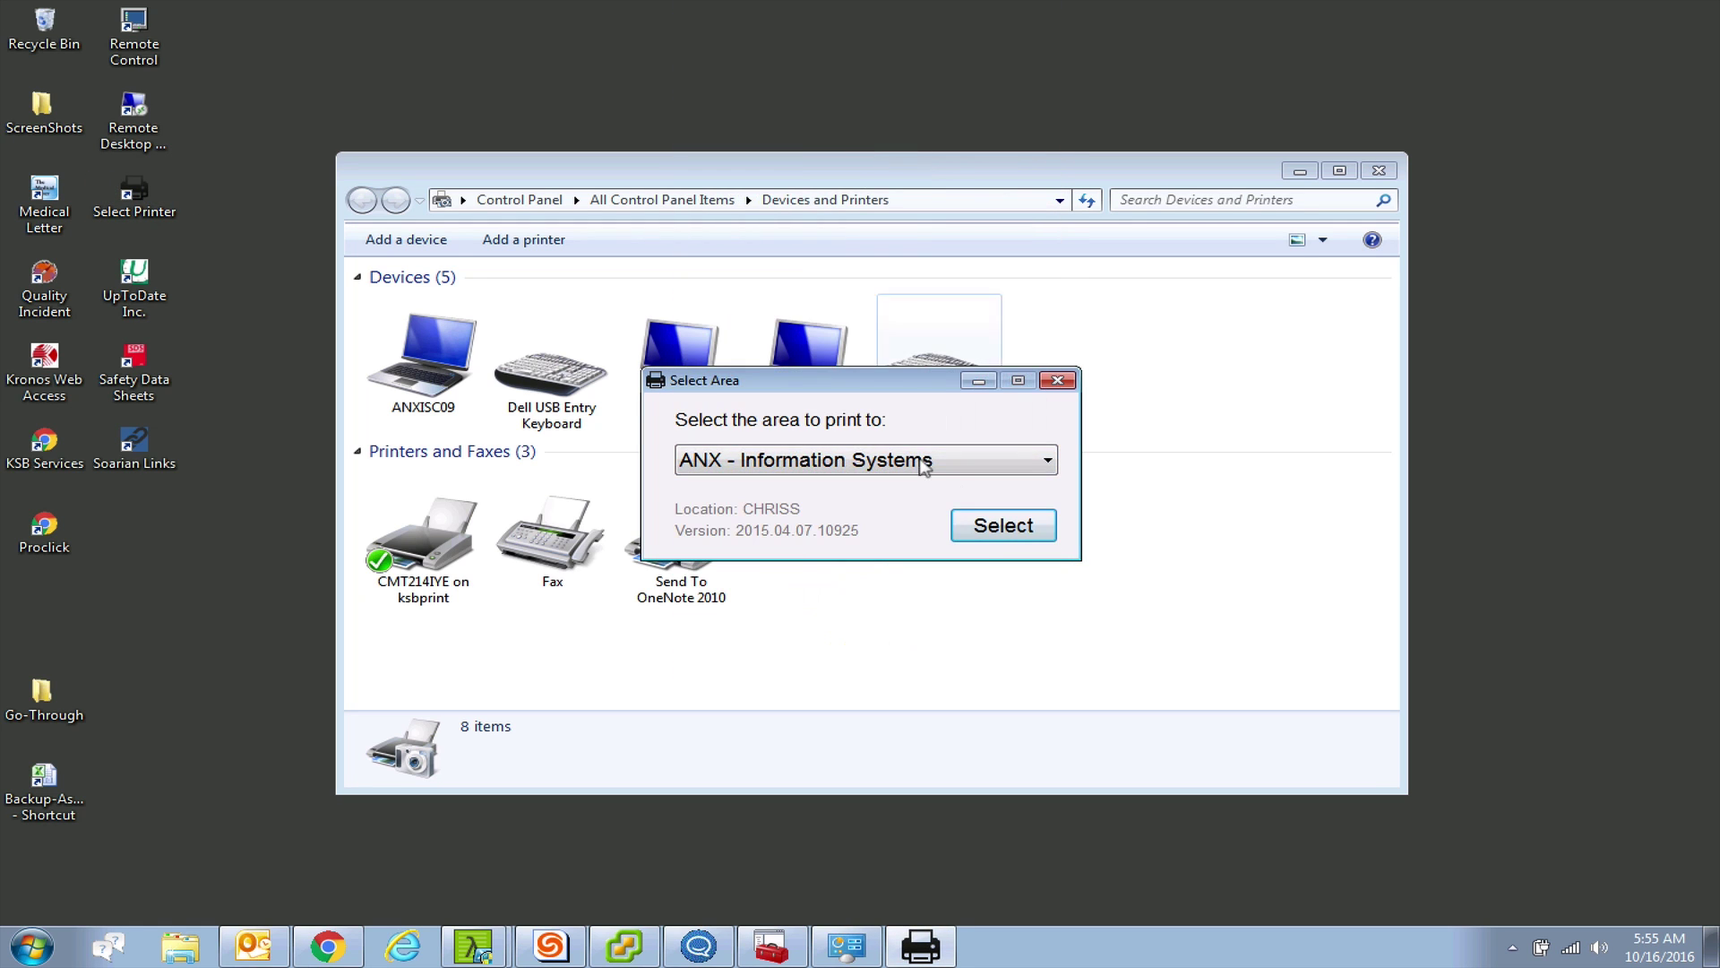
pyautogui.click(982, 533)
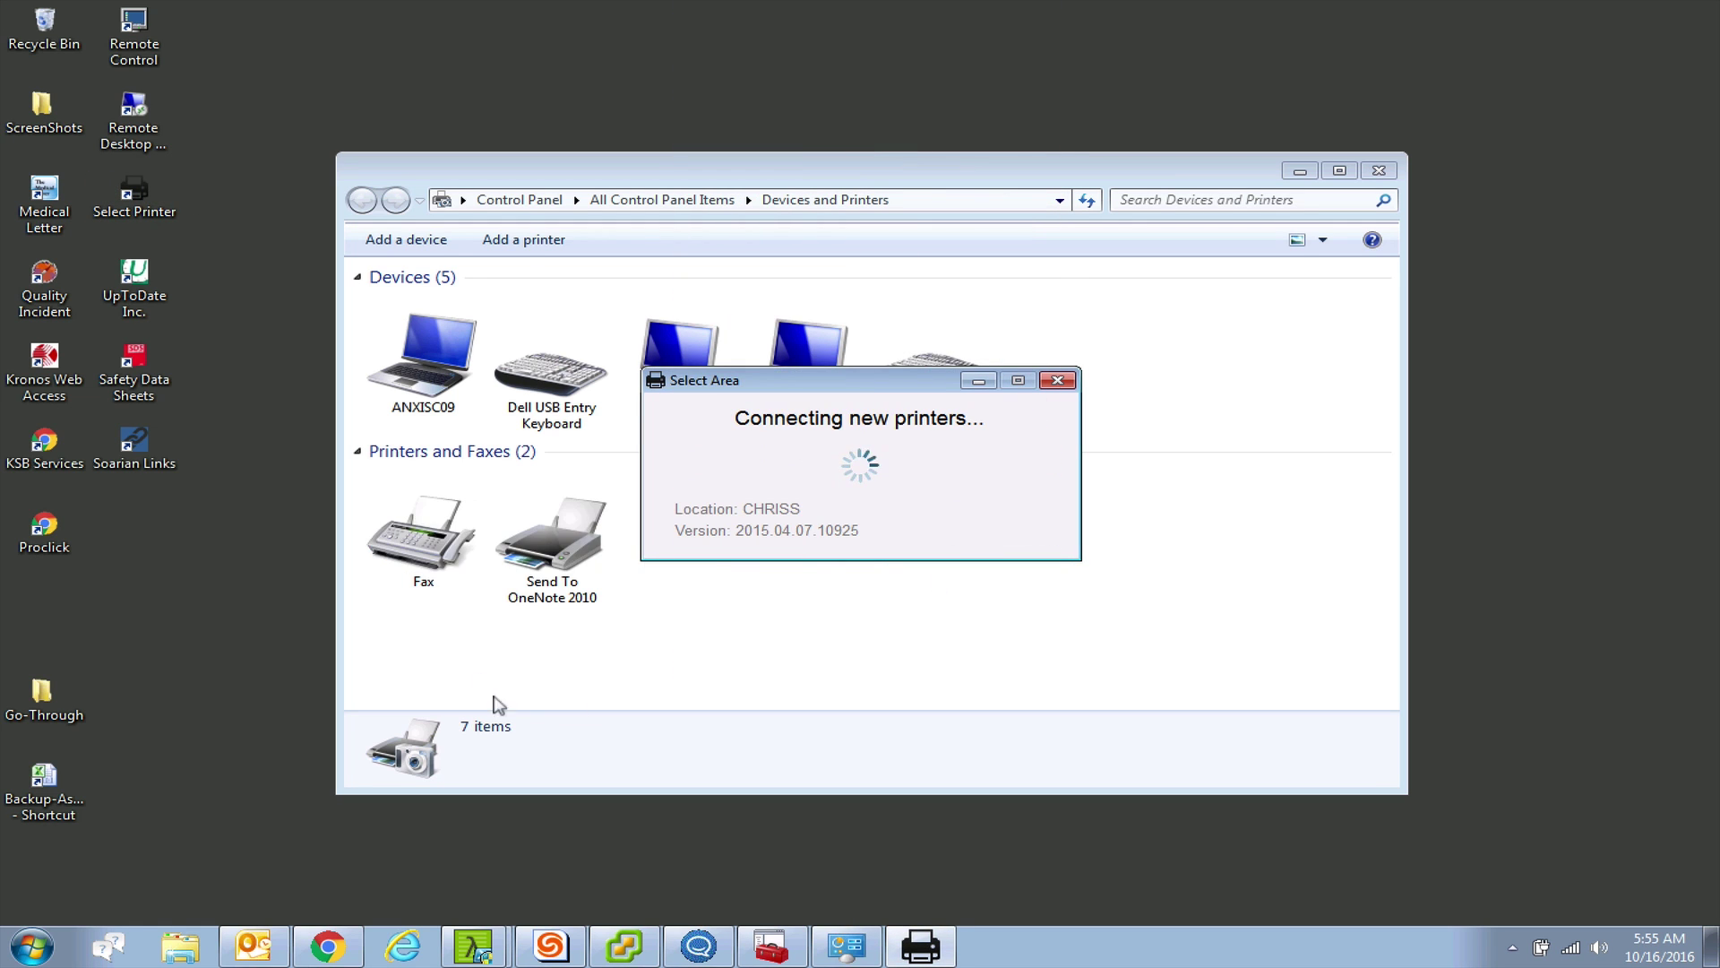